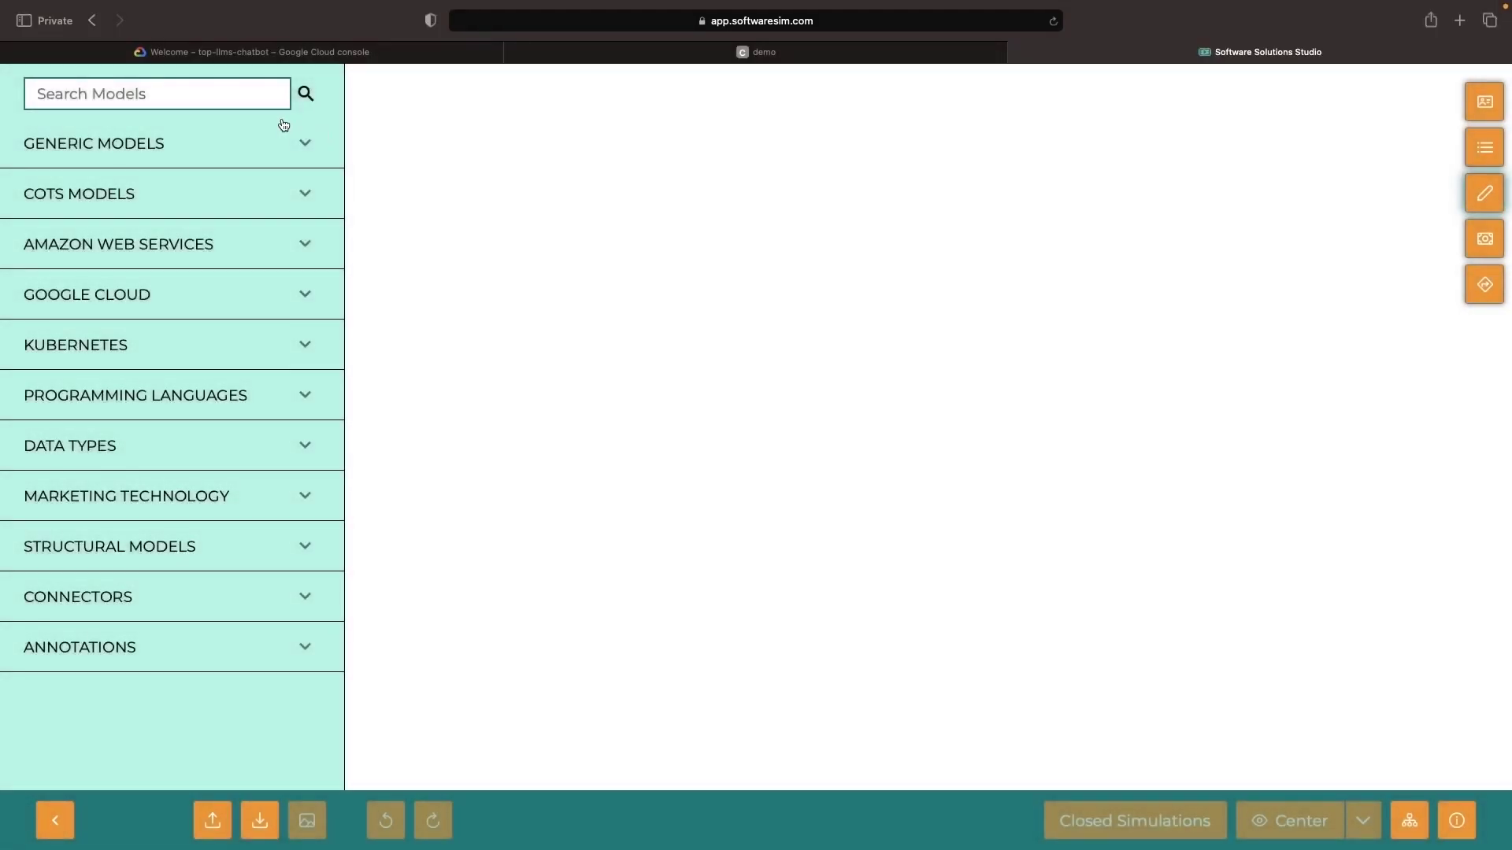
{"action": "type", "text": "openai"}
Add OpenAI and Google nodes to the canvas and give Google a PaLM 2 chatbot description.
{"action": "left_click", "coordinate": [166, 204]}
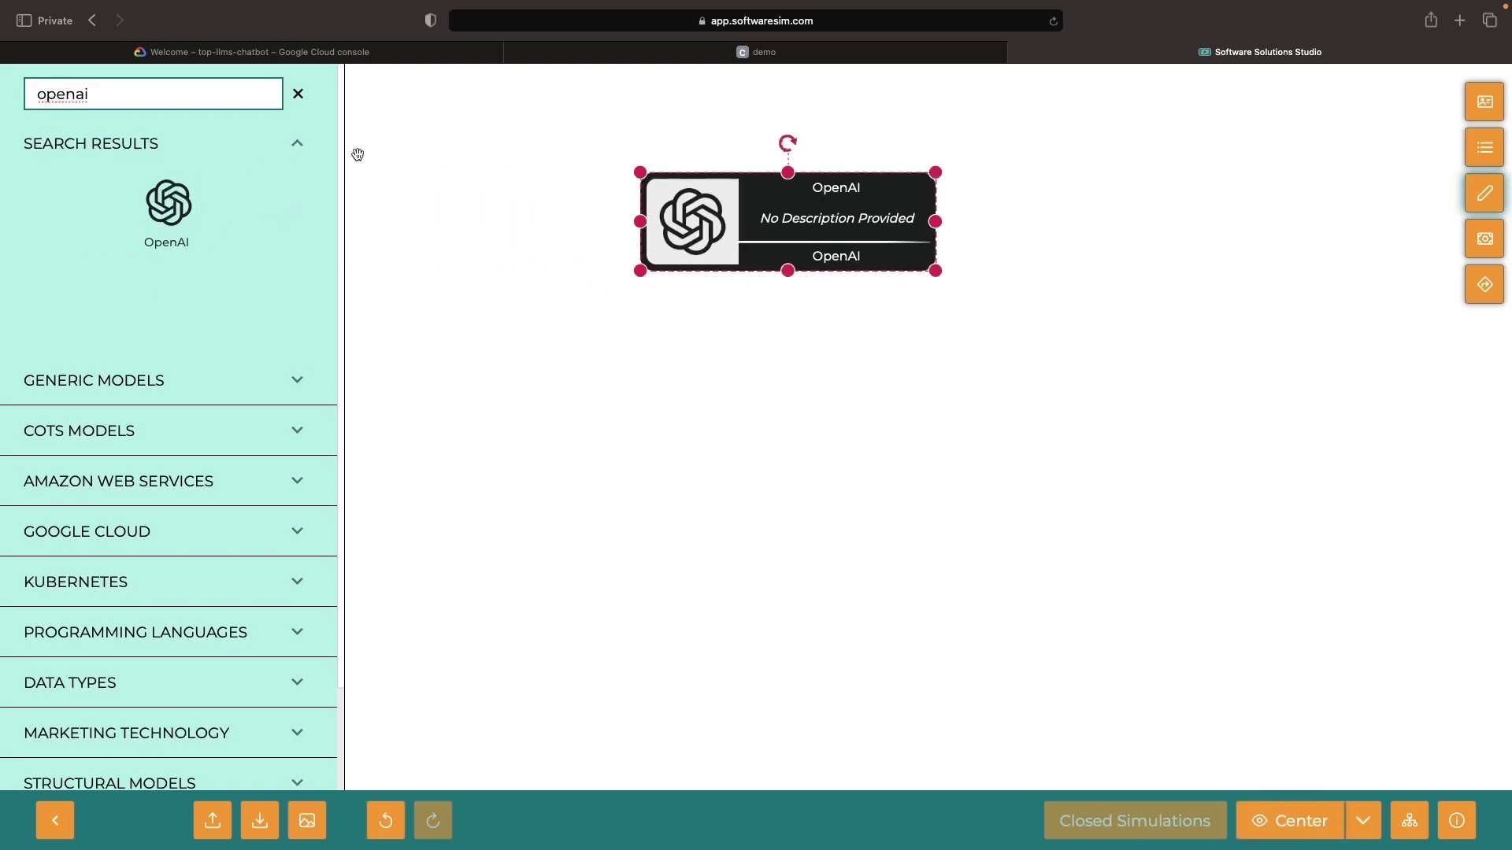
{"action": "key", "text": "super+a"}
{"action": "type", "text": "google"}
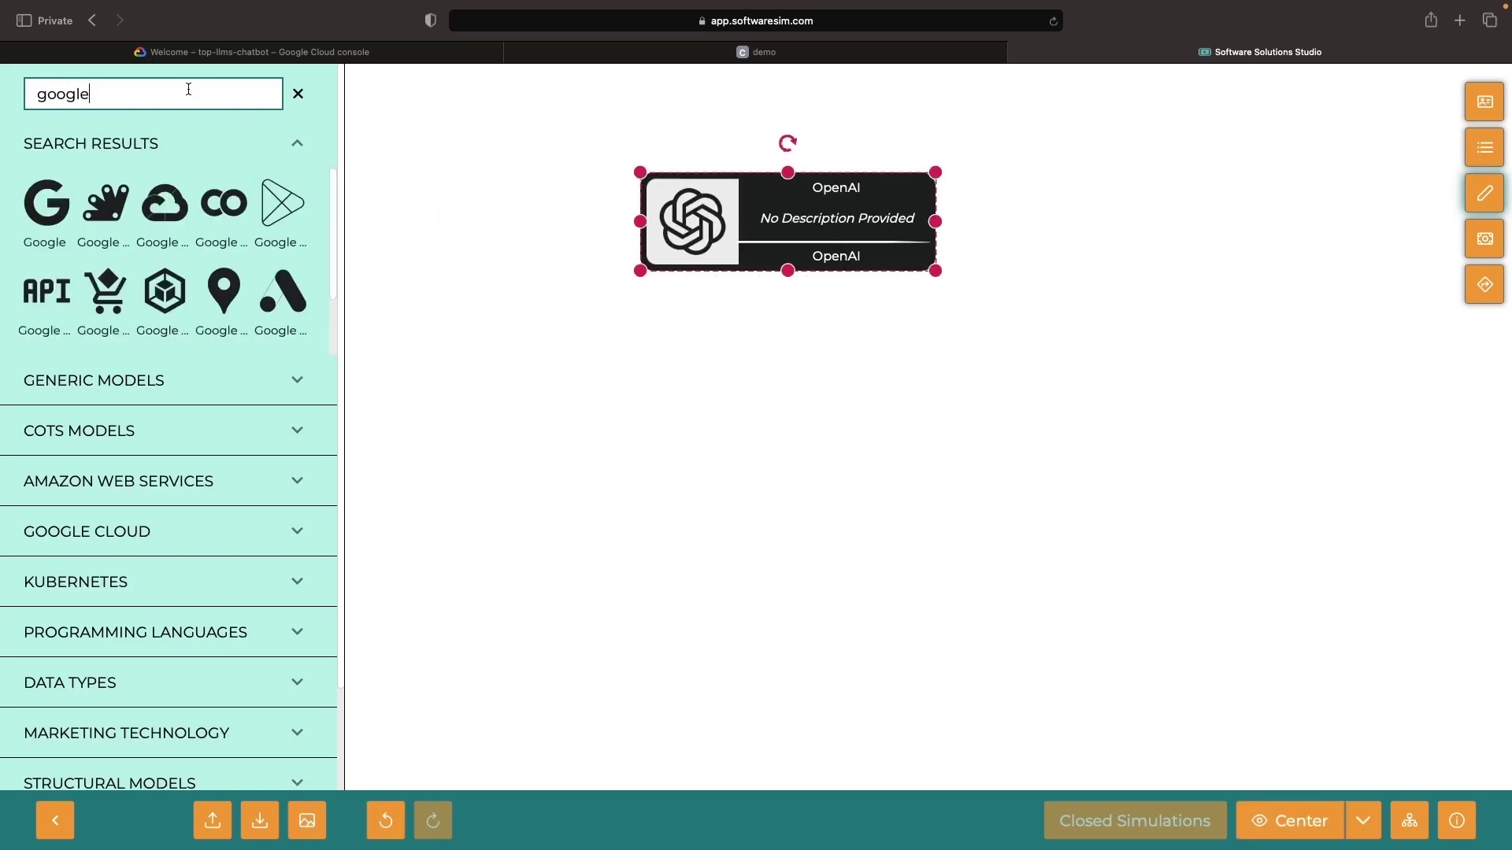
{"action": "left_click_drag", "start_coordinate": [64, 231], "coordinate": [642, 220]}
{"action": "double_click", "coordinate": [892, 443]}
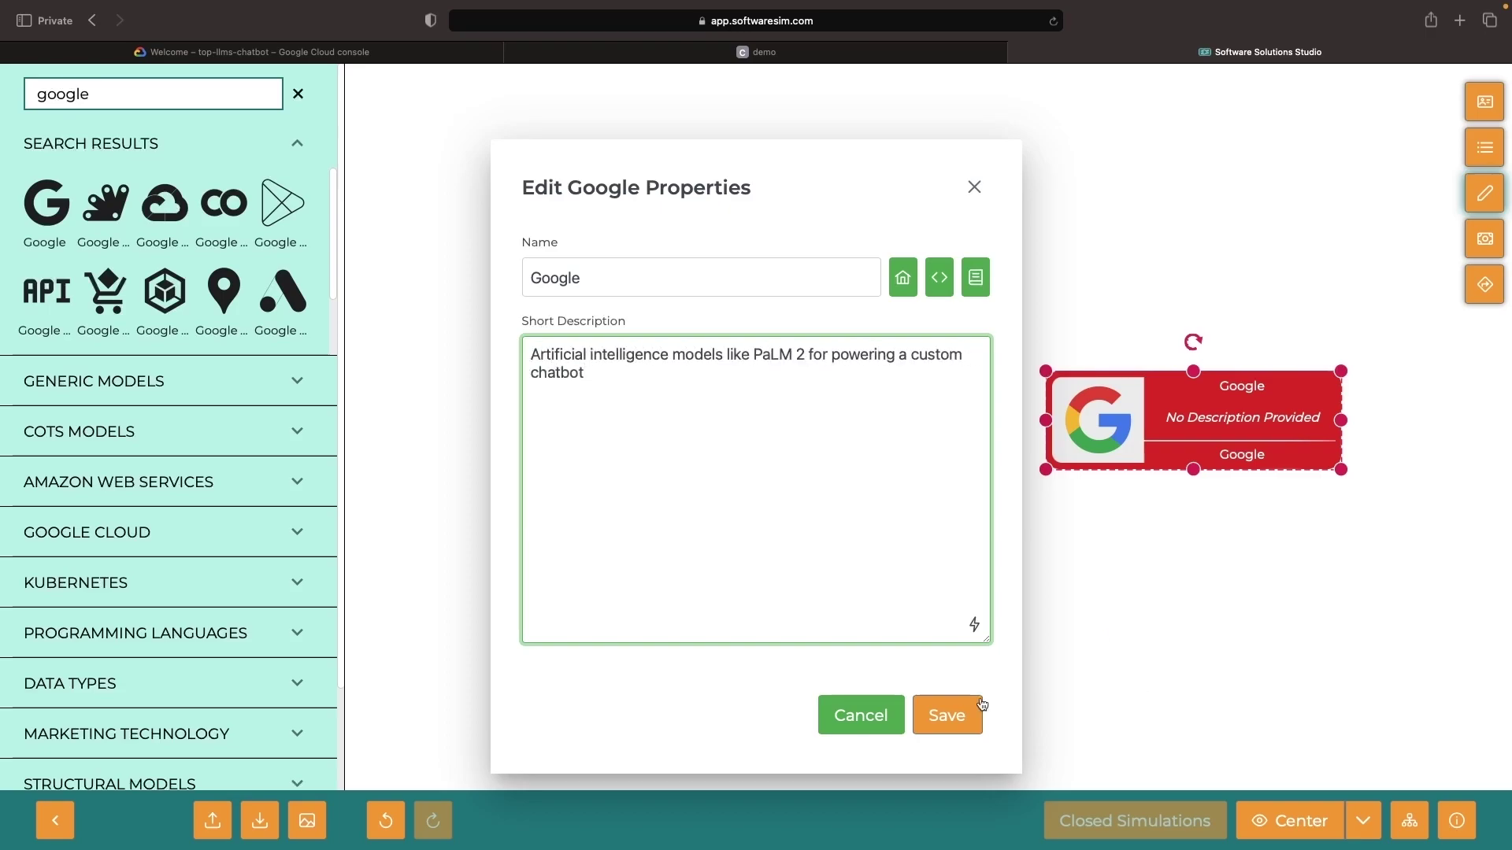
Save the Google description and add an Anthropic node with an auto-generated description.
{"action": "left_click", "coordinate": [946, 715]}
{"action": "double_click", "coordinate": [143, 93]}
{"action": "type", "text": "anth"}
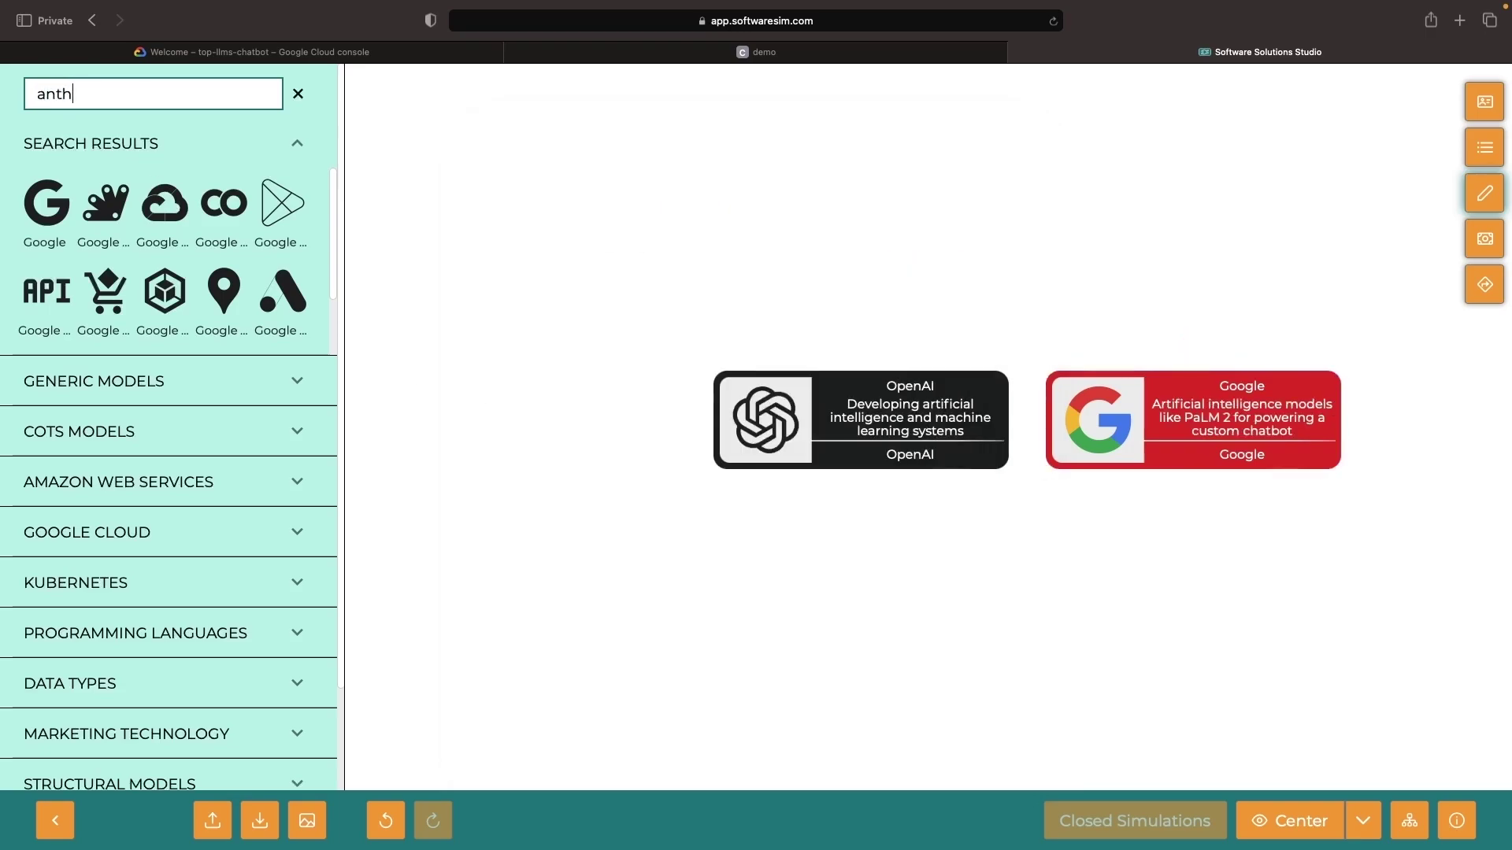
{"action": "type", "text": "ropi"}
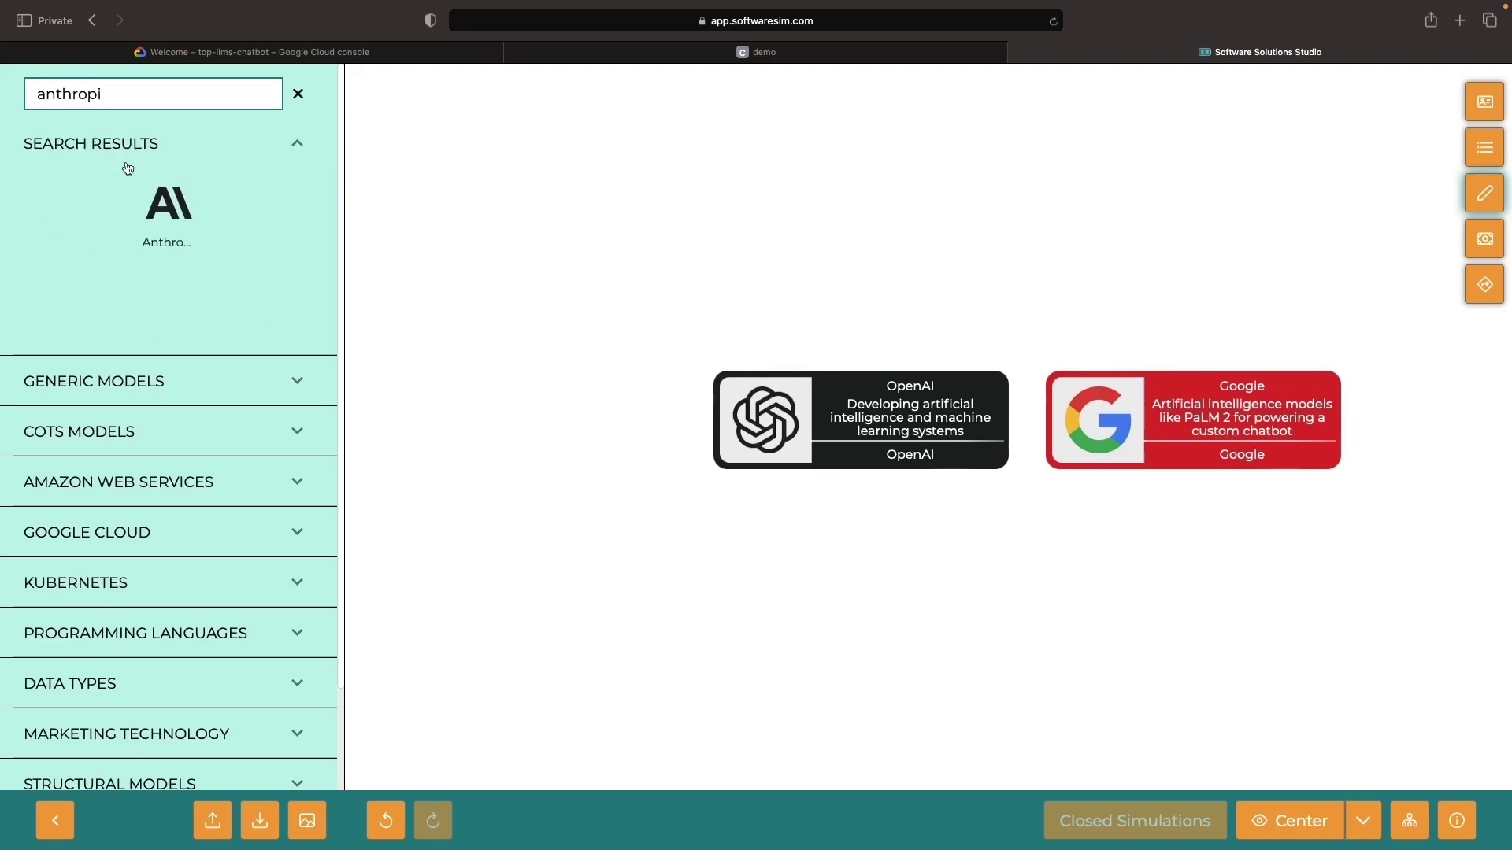
{"action": "left_click_drag", "start_coordinate": [166, 193], "coordinate": [1000, 520]}
{"action": "right_click", "coordinate": [1013, 484]}
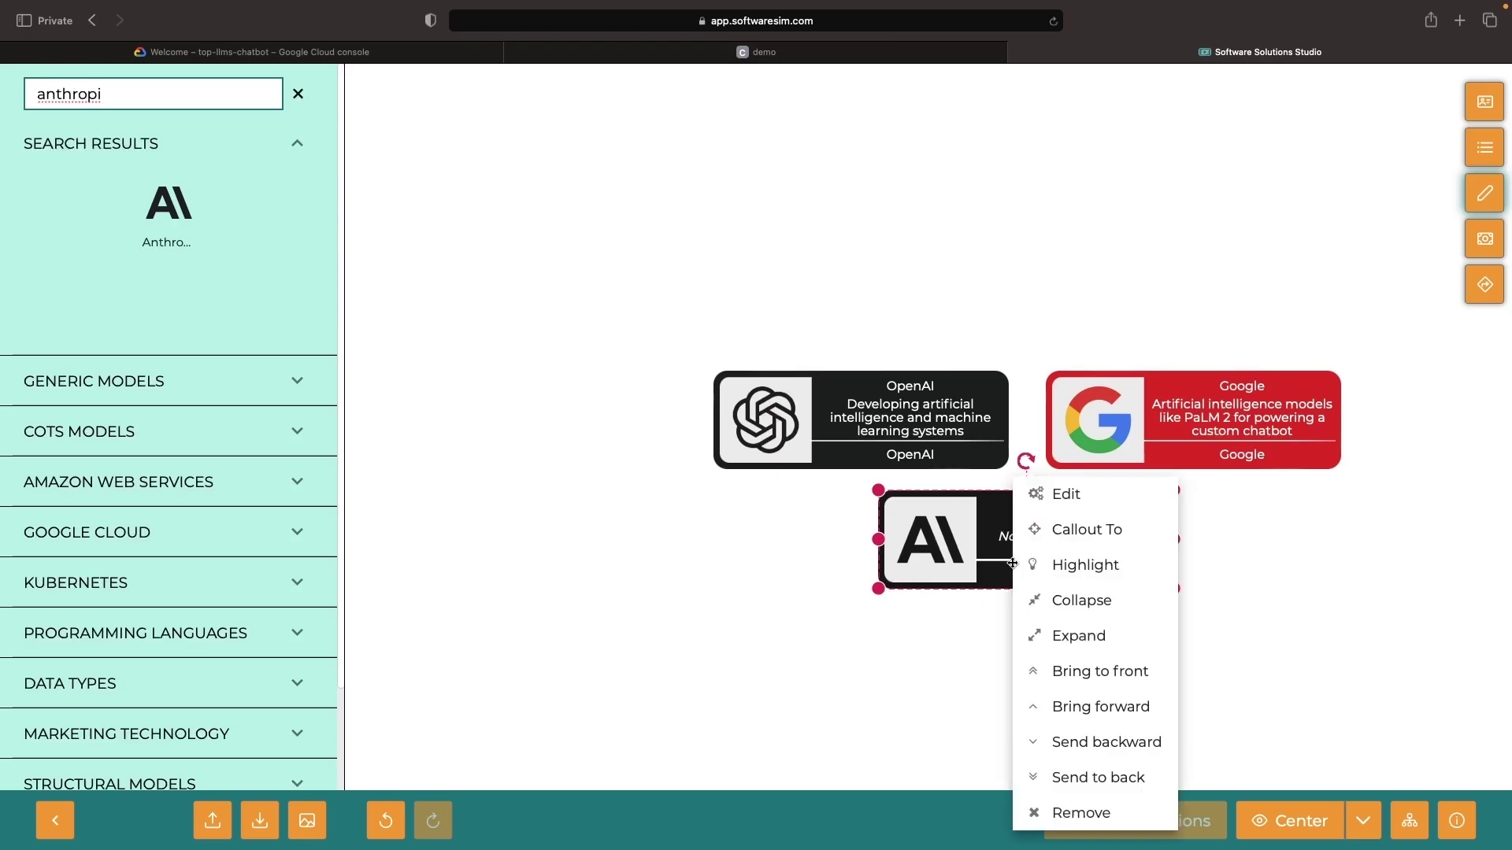
{"action": "left_click", "coordinate": [1058, 494]}
{"action": "left_click", "coordinate": [975, 624]}
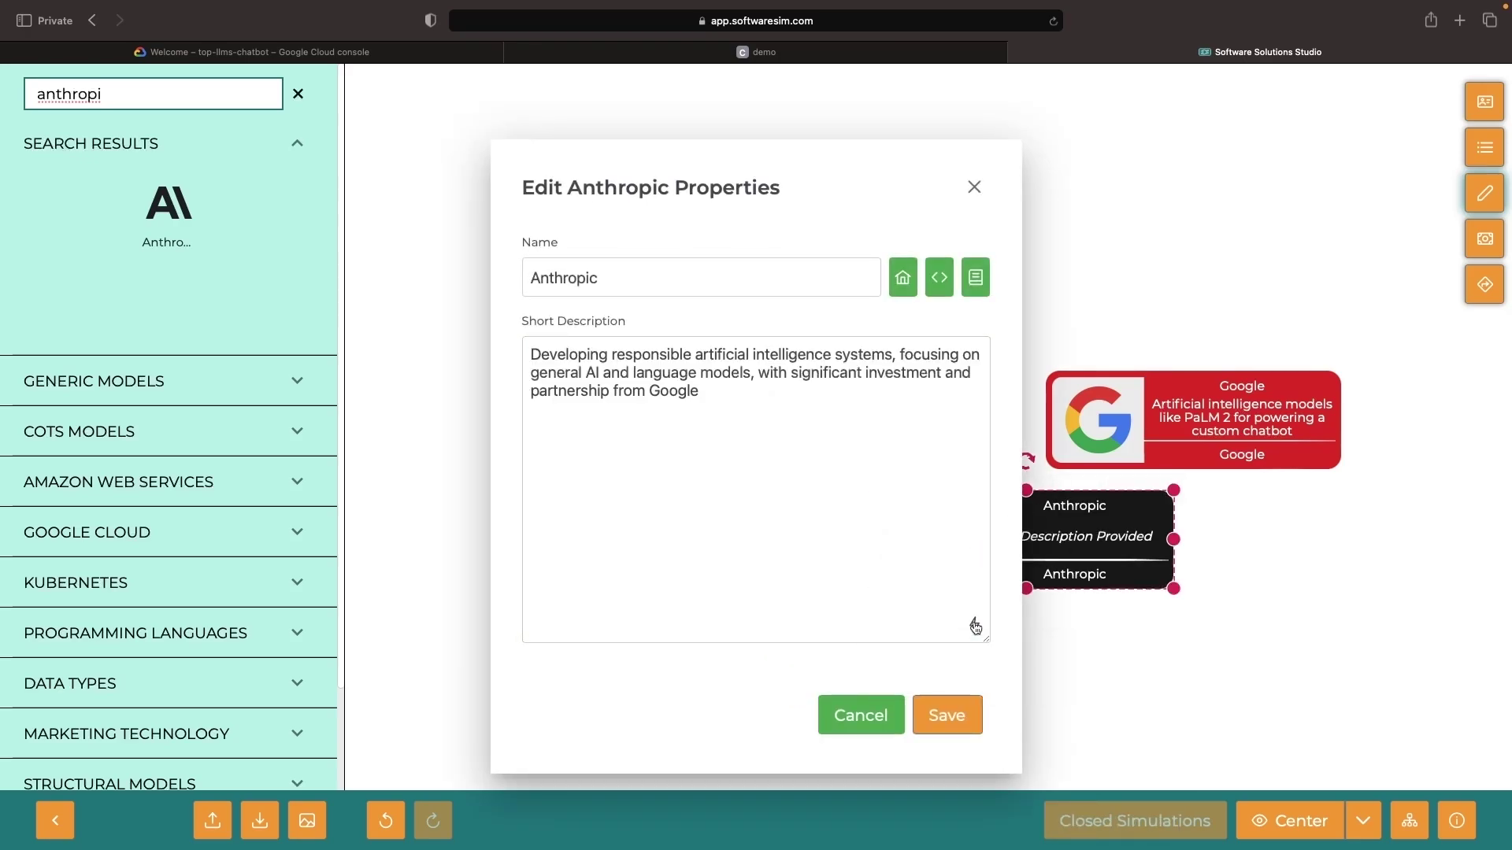
{"action": "left_click", "coordinate": [797, 428]}
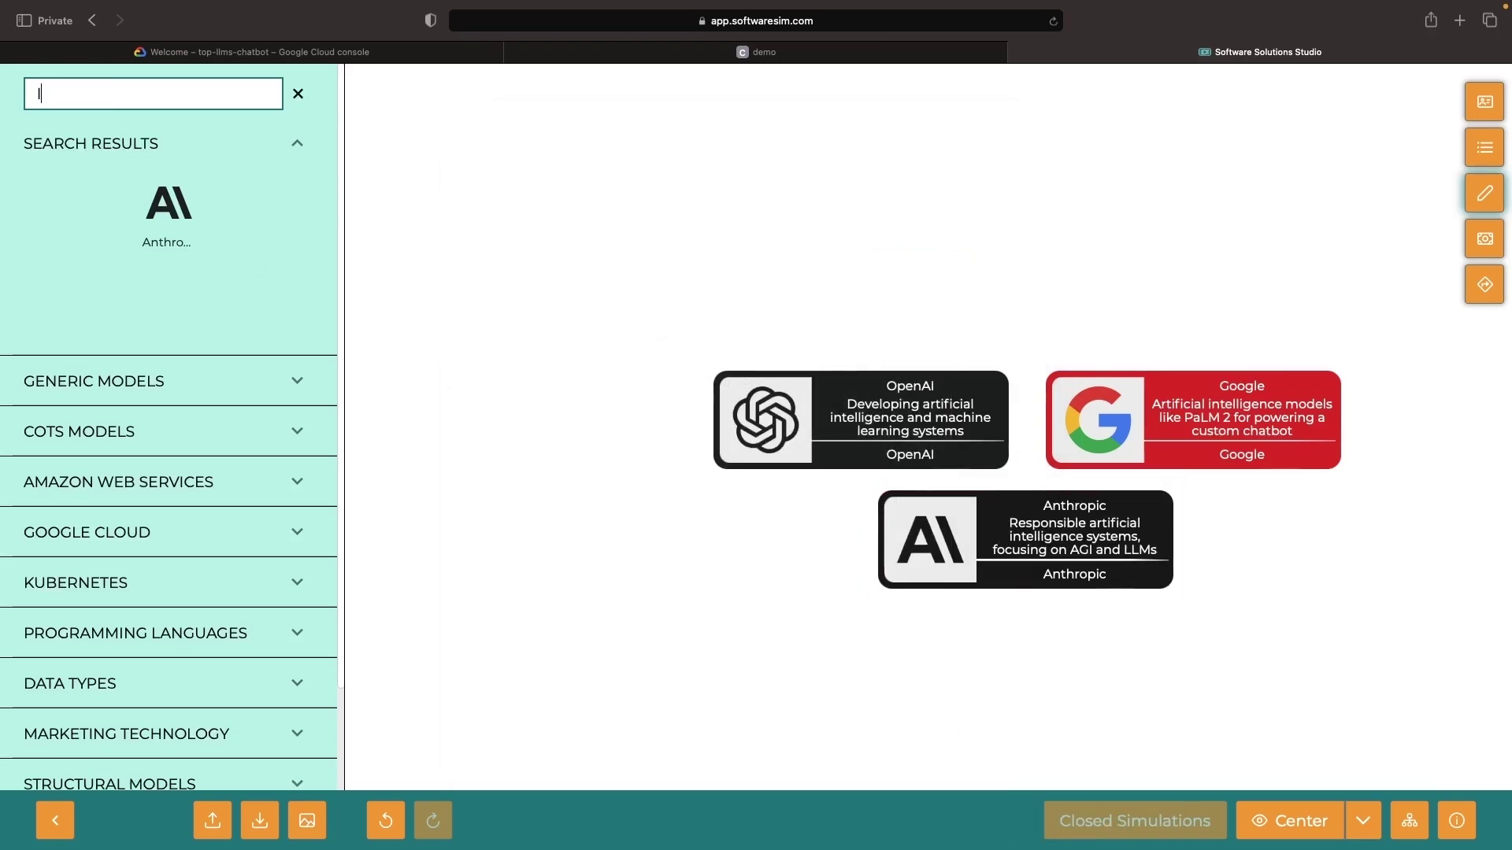
{"action": "type", "text": "langchain"}
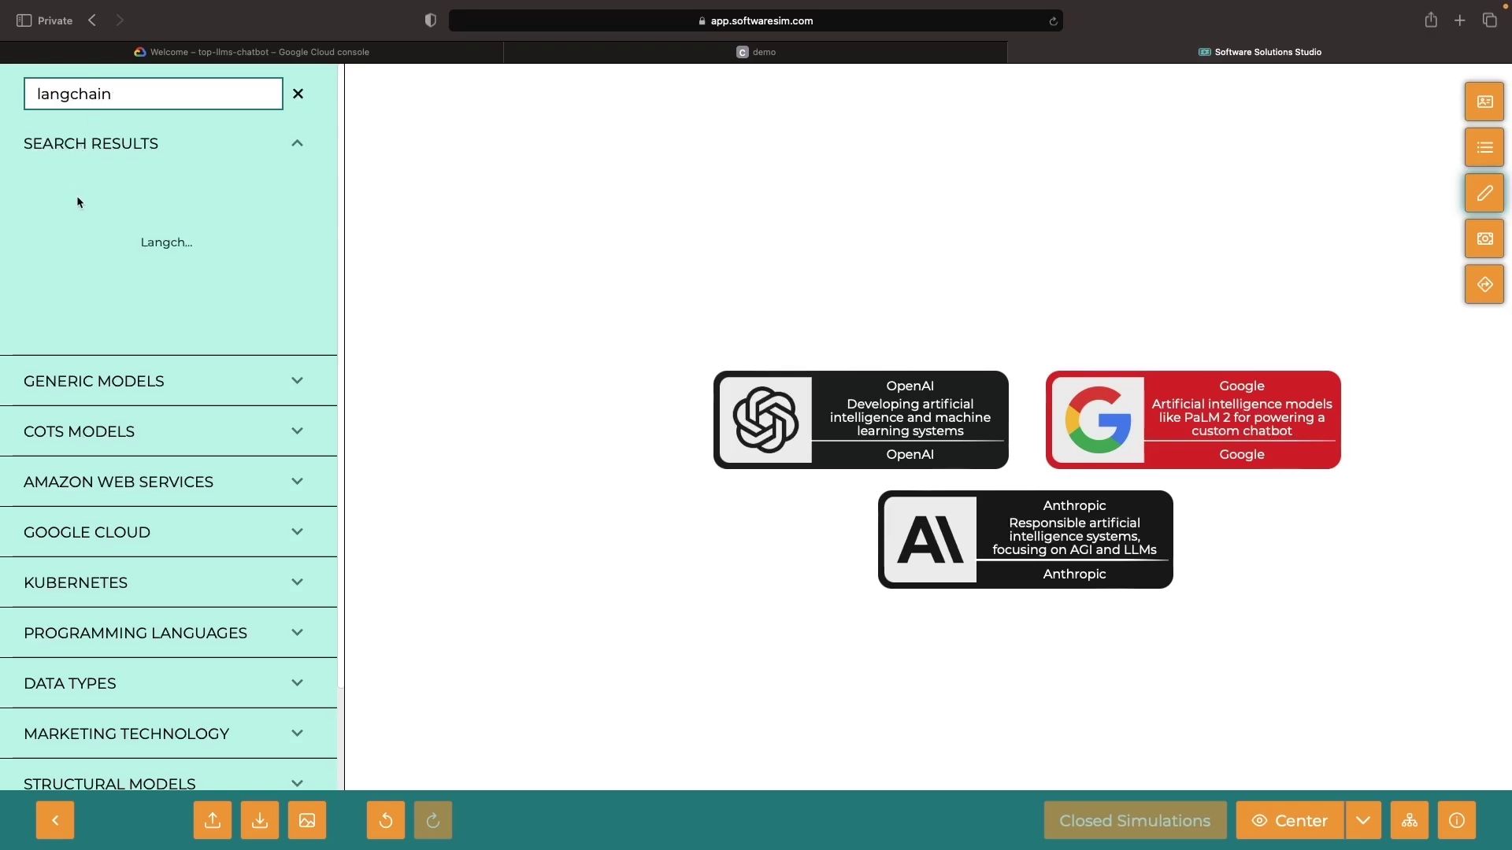
Add a Langchain node above the models and save its auto-generated description.
{"action": "left_click_drag", "start_coordinate": [166, 209], "coordinate": [1009, 224]}
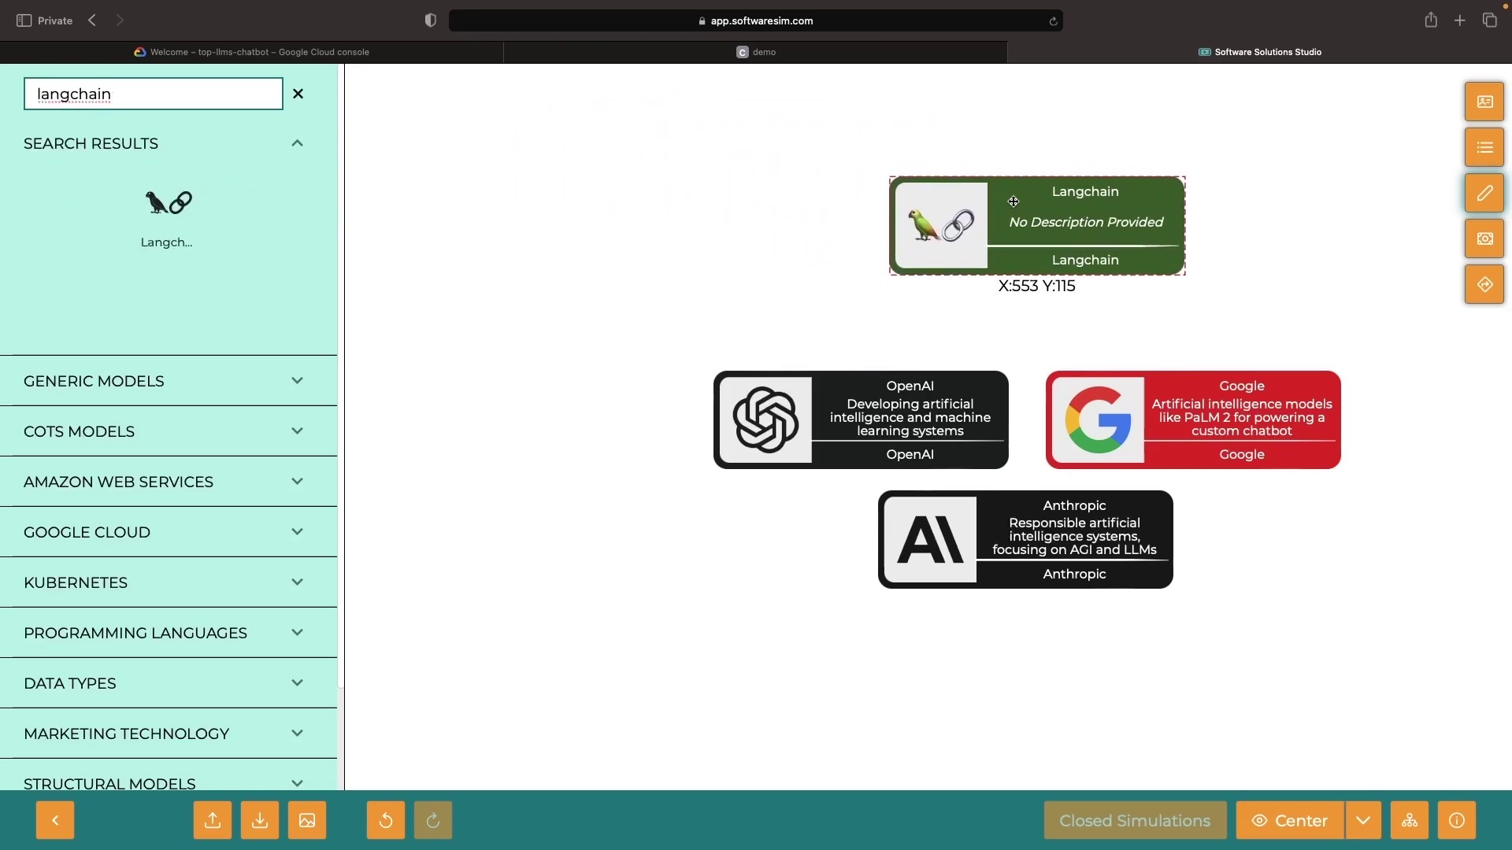
{"action": "right_click", "coordinate": [1008, 224]}
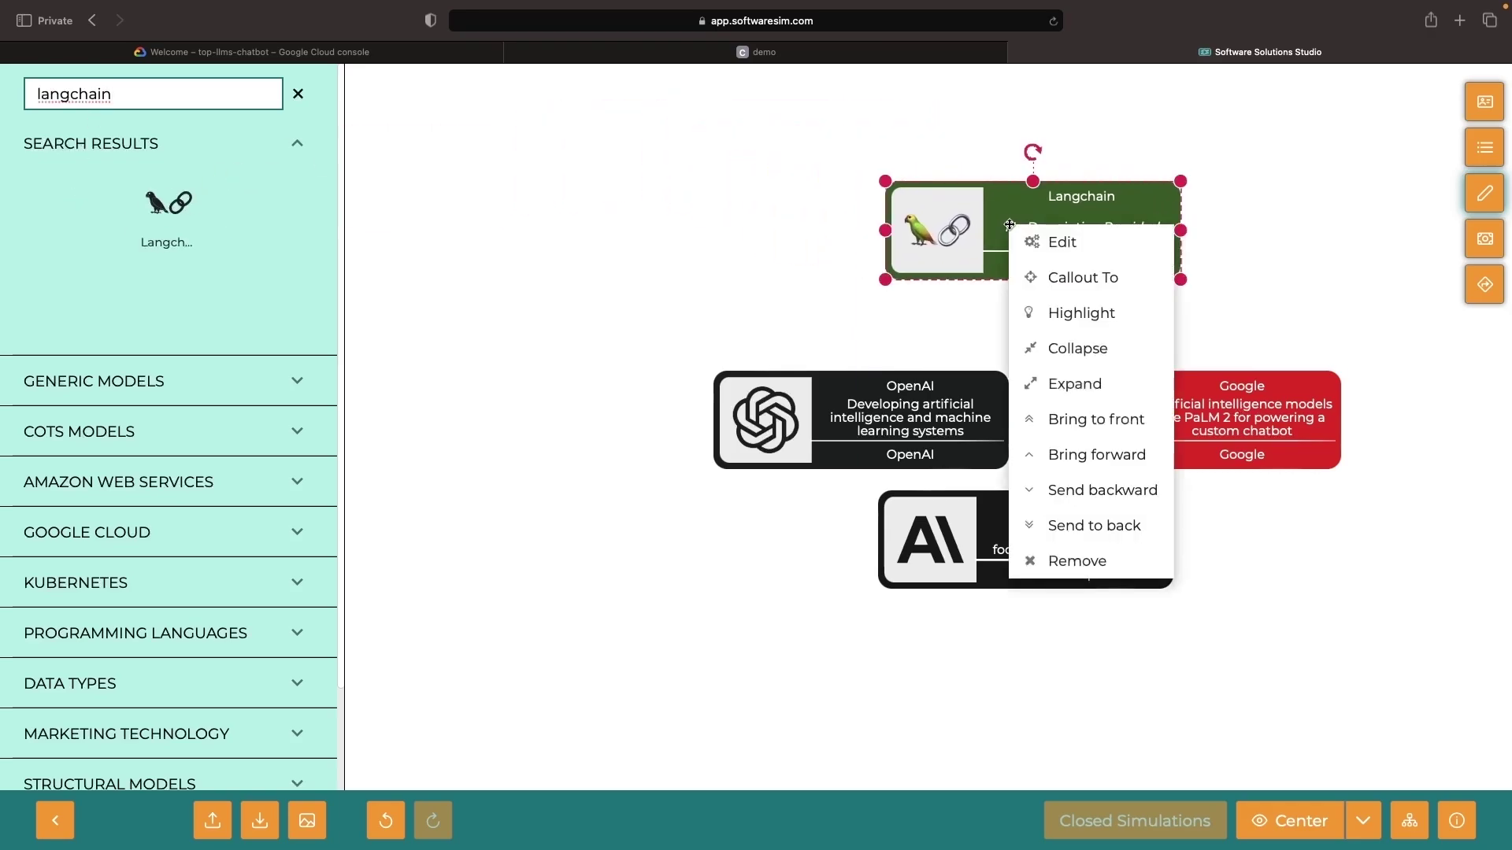
{"action": "left_click", "coordinate": [1051, 243]}
{"action": "left_click", "coordinate": [975, 624]}
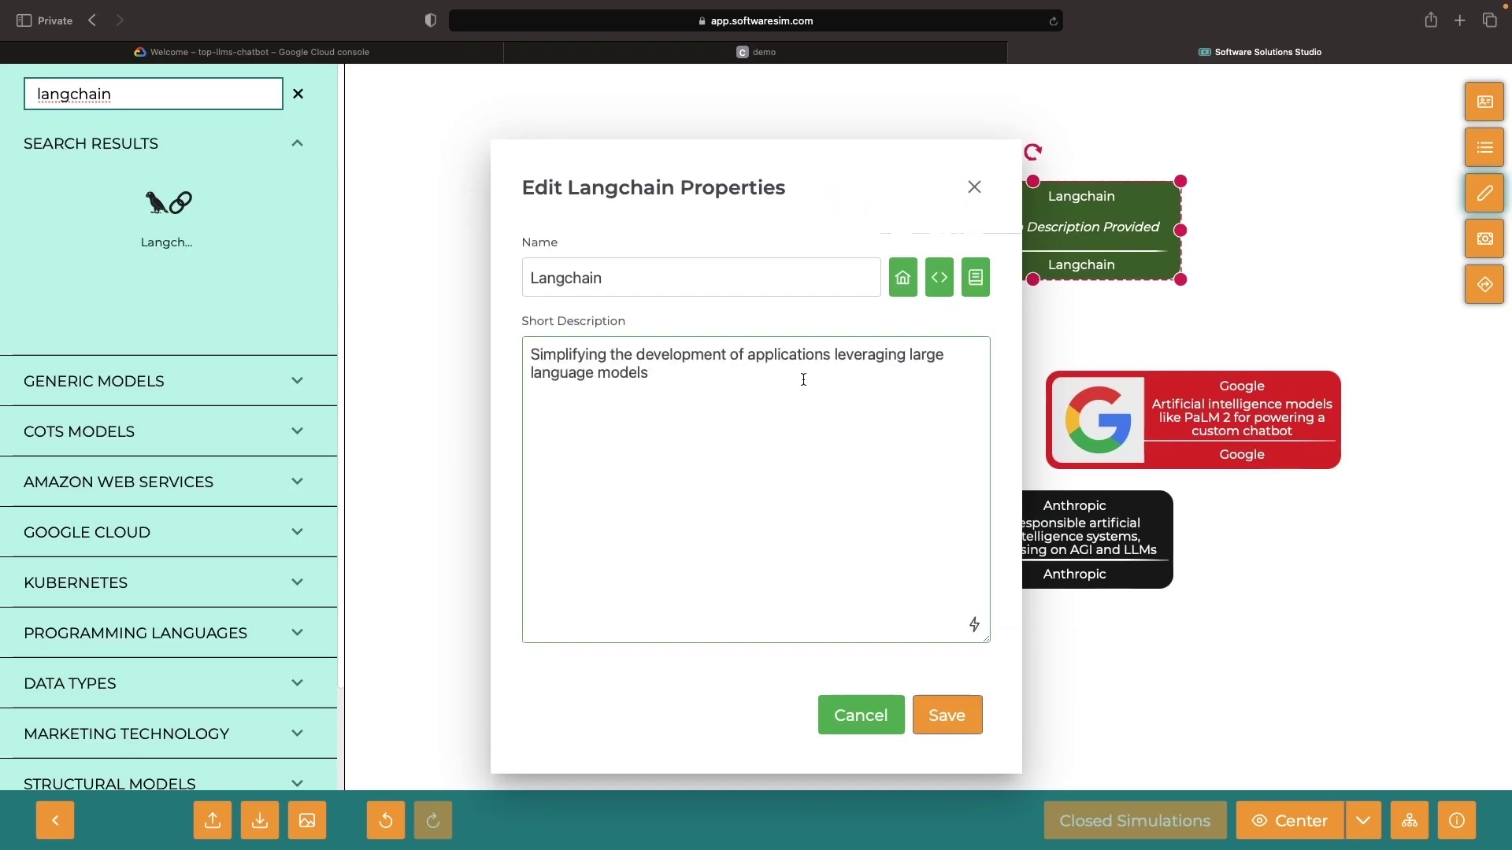
{"action": "left_click", "coordinate": [961, 713]}
Link OpenAI to Langchain with a dotted connector arrow.
{"action": "left_click", "coordinate": [836, 323]}
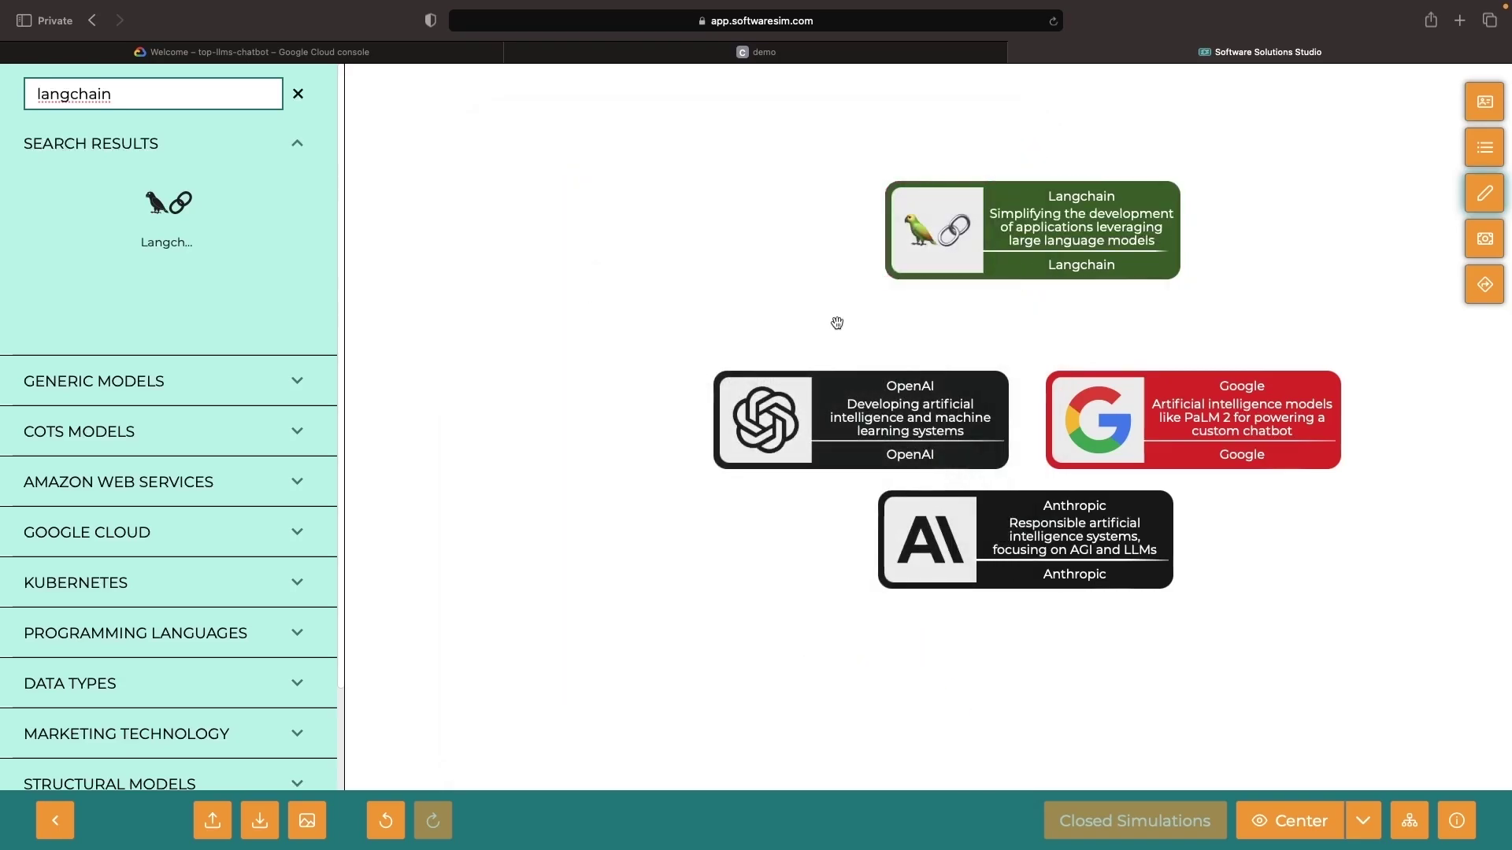
{"action": "scroll", "coordinate": [209, 473], "scroll_direction": "down", "scroll_amount": 3}
{"action": "left_click", "coordinate": [78, 701]}
{"action": "left_click_drag", "start_coordinate": [293, 709], "coordinate": [665, 378]}
{"action": "left_click_drag", "start_coordinate": [898, 556], "coordinate": [1039, 282]}
{"action": "scroll", "coordinate": [168, 354], "scroll_direction": "up", "scroll_amount": 3}
{"action": "type", "text": "ptyho"}
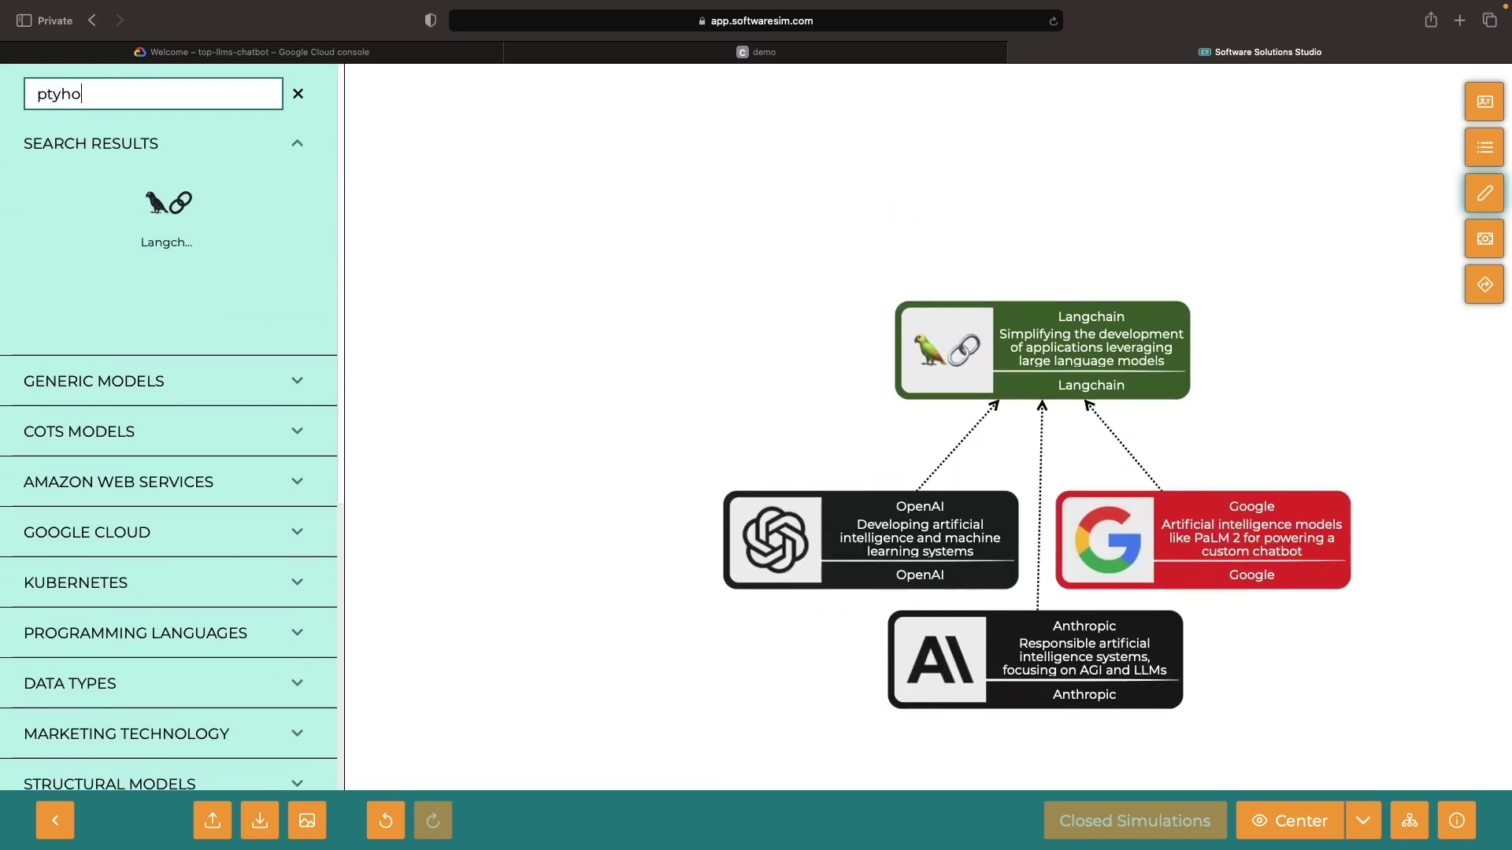
{"action": "type", "text": "thon"}
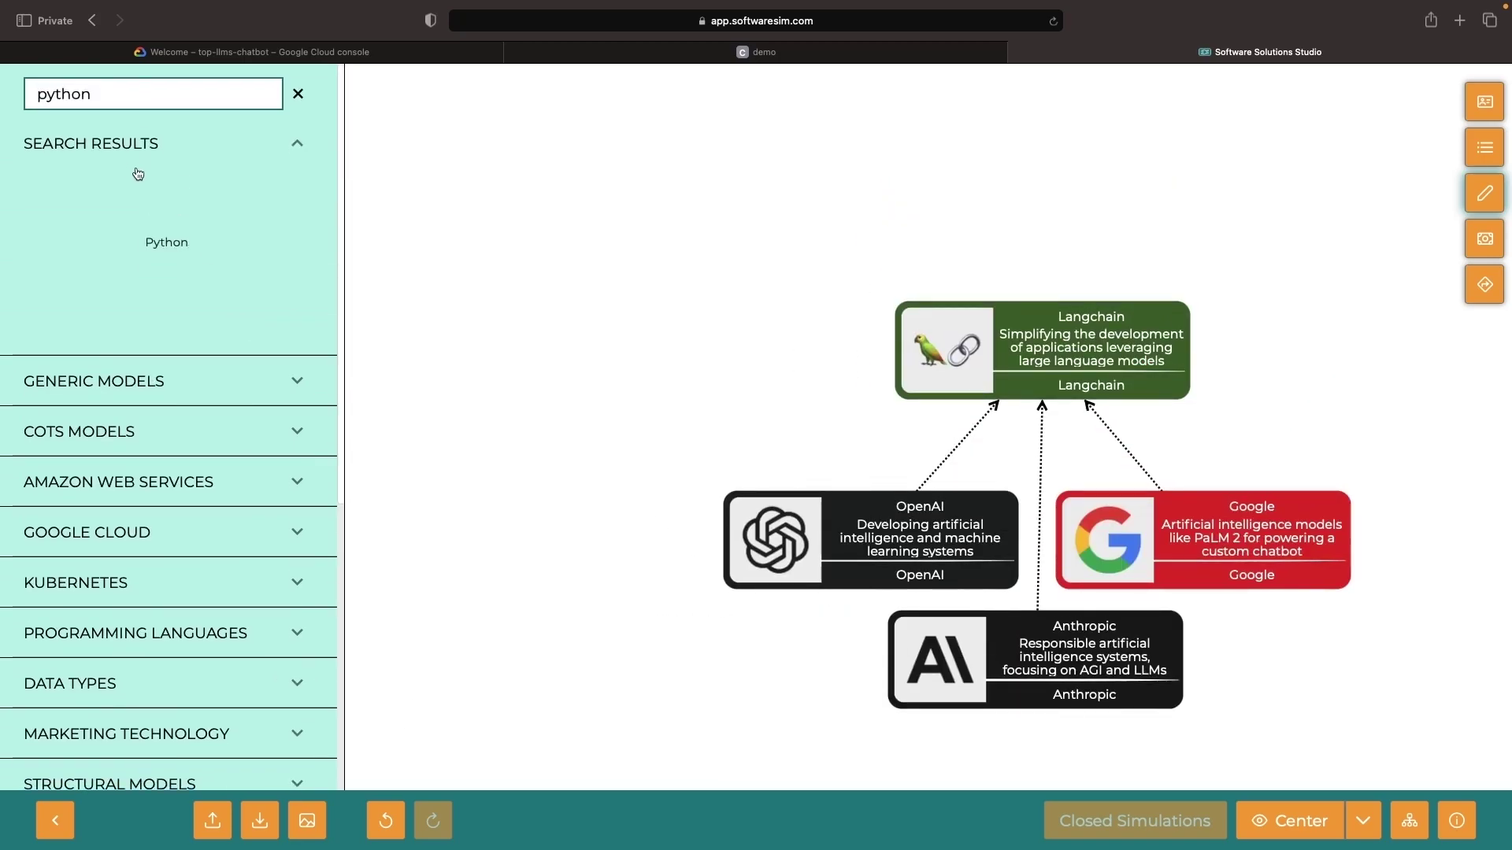
Add a Python node and a Flask node collapsed to its icon.
{"action": "left_click_drag", "start_coordinate": [168, 203], "coordinate": [851, 188]}
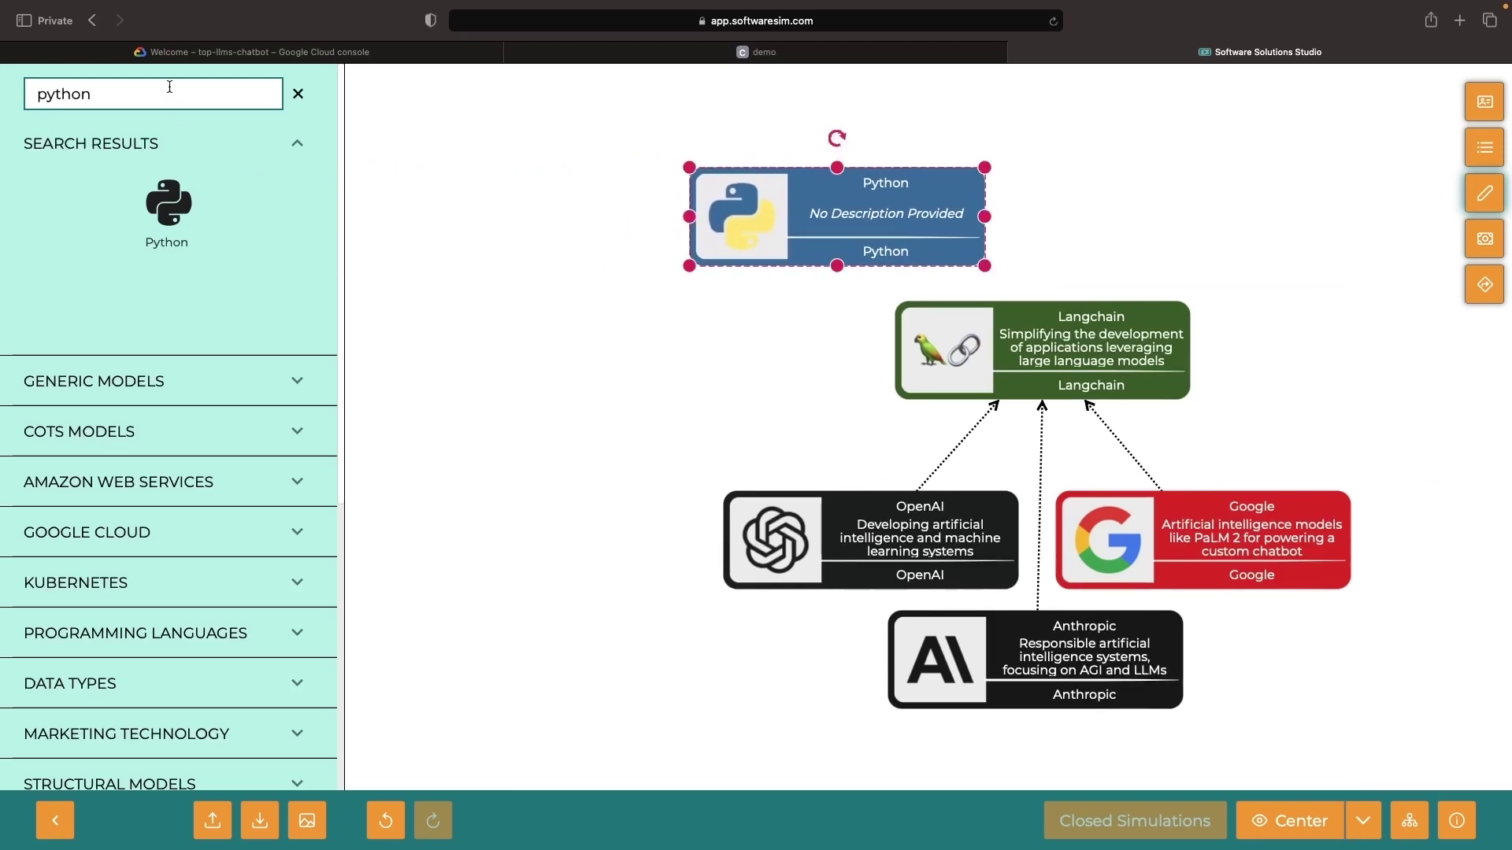
{"action": "double_click", "coordinate": [64, 93]}
{"action": "type", "text": "flask"}
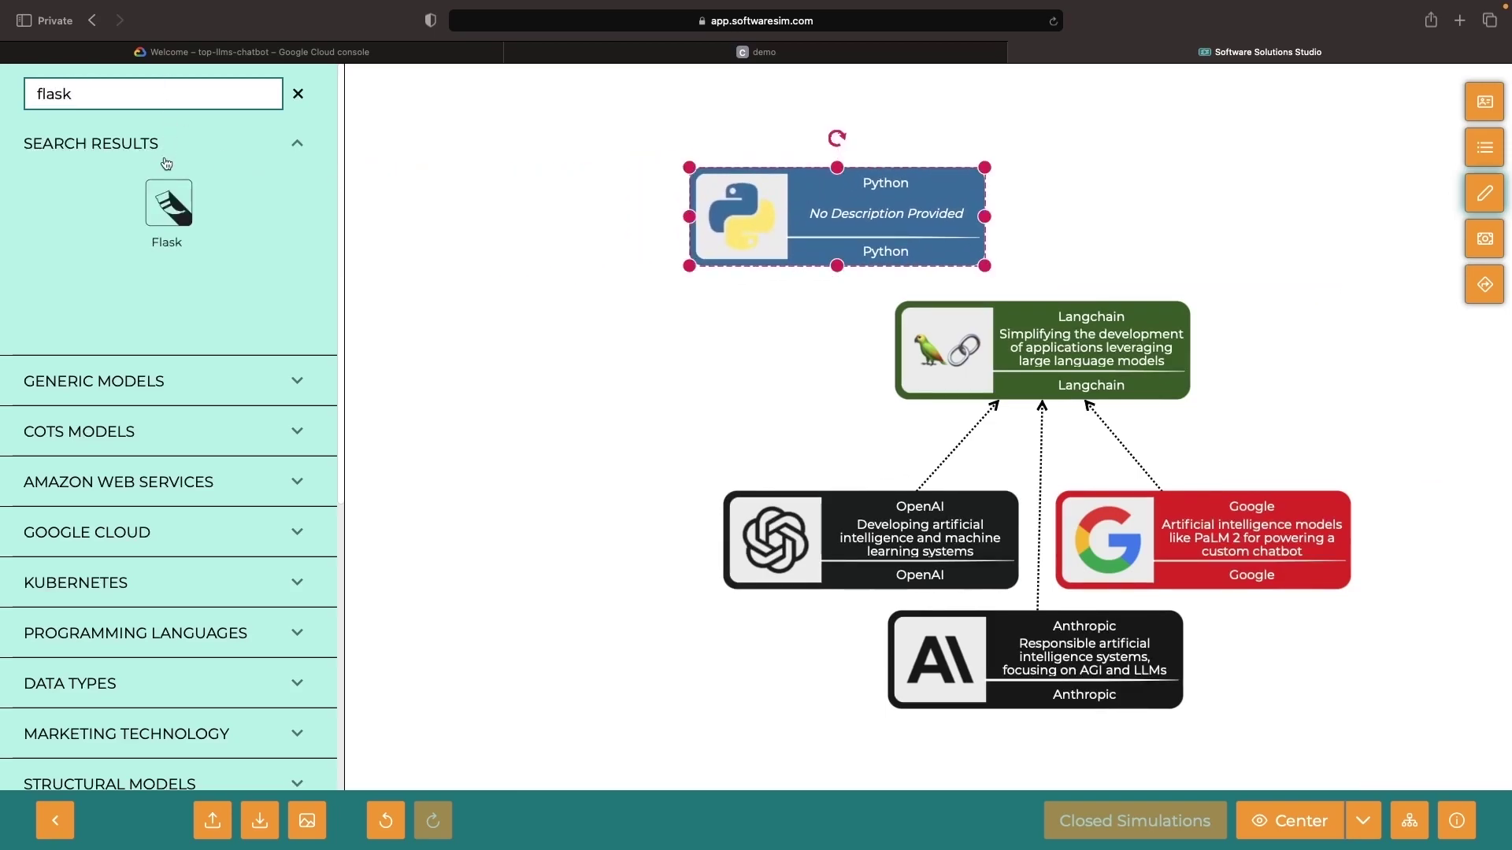
{"action": "left_click_drag", "start_coordinate": [168, 203], "coordinate": [638, 350]}
{"action": "right_click", "coordinate": [640, 351]}
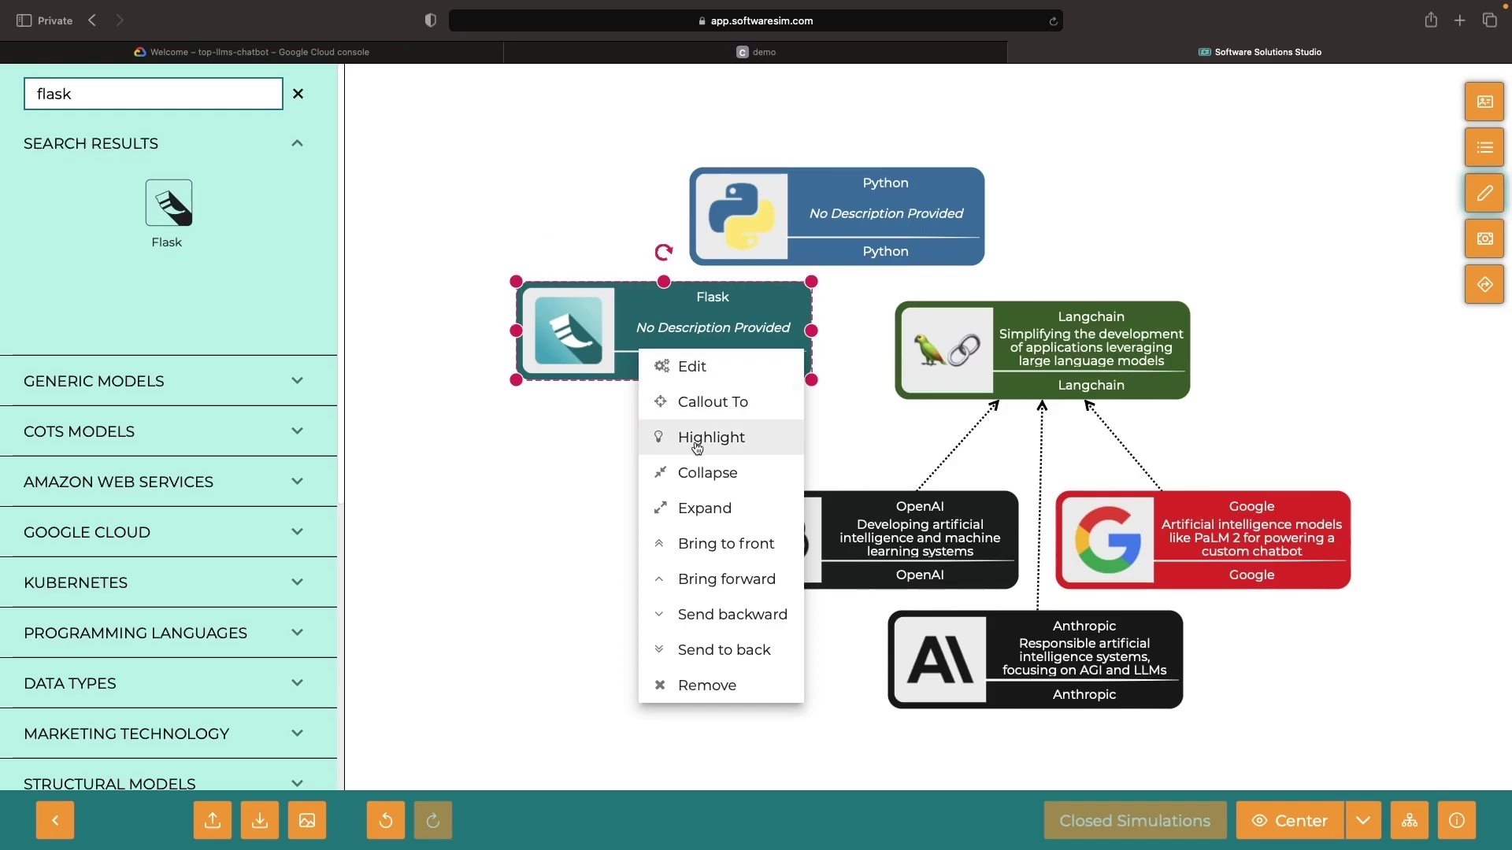
{"action": "left_click", "coordinate": [695, 473]}
{"action": "scroll", "coordinate": [243, 724], "scroll_direction": "down", "scroll_amount": 5}
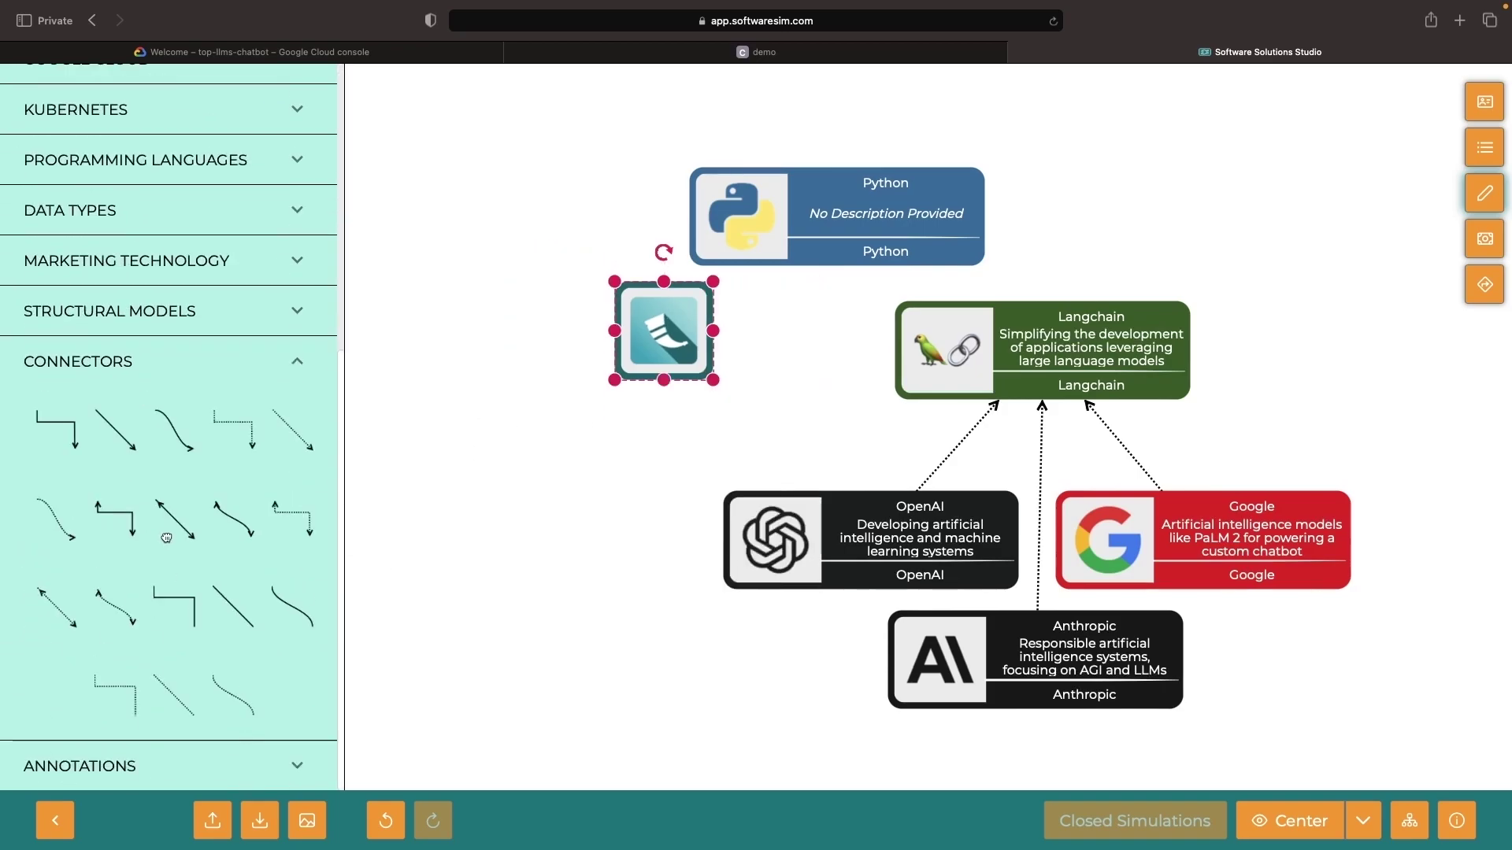
Connect Flask and Langchain to the Python node with arrows.
{"action": "mouse_move", "coordinate": [302, 431]}
{"action": "left_mouse_down"}
{"action": "mouse_move", "coordinate": [666, 483]}
{"action": "mouse_move", "coordinate": [834, 214]}
{"action": "mouse_move", "coordinate": [888, 202]}
{"action": "left_mouse_up"}
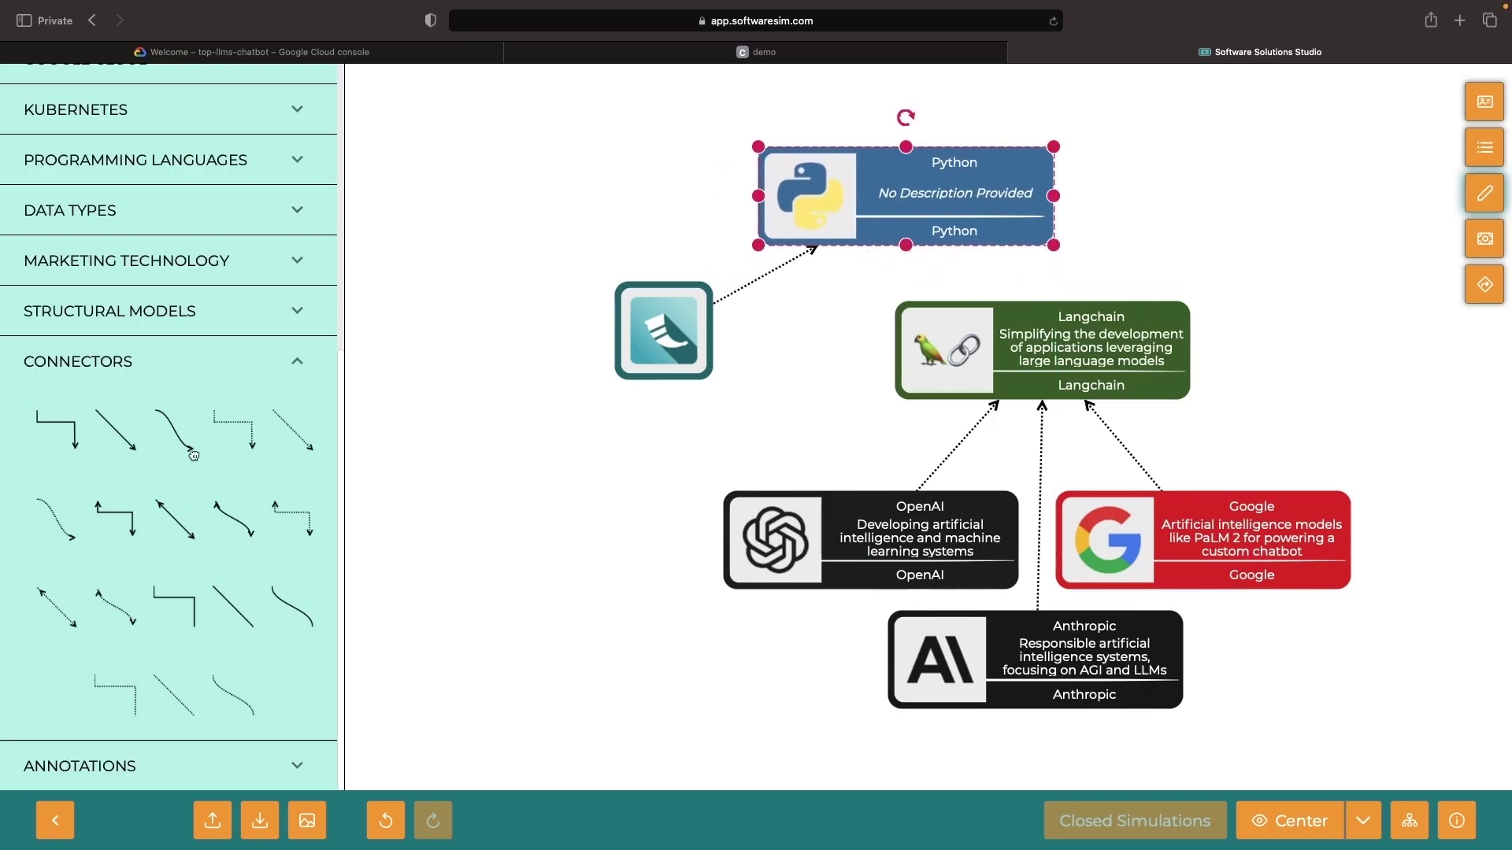
{"action": "mouse_move", "coordinate": [195, 449]}
{"action": "left_mouse_down"}
{"action": "mouse_move", "coordinate": [658, 455]}
{"action": "mouse_move", "coordinate": [831, 399]}
{"action": "mouse_move", "coordinate": [886, 255]}
{"action": "left_mouse_up"}
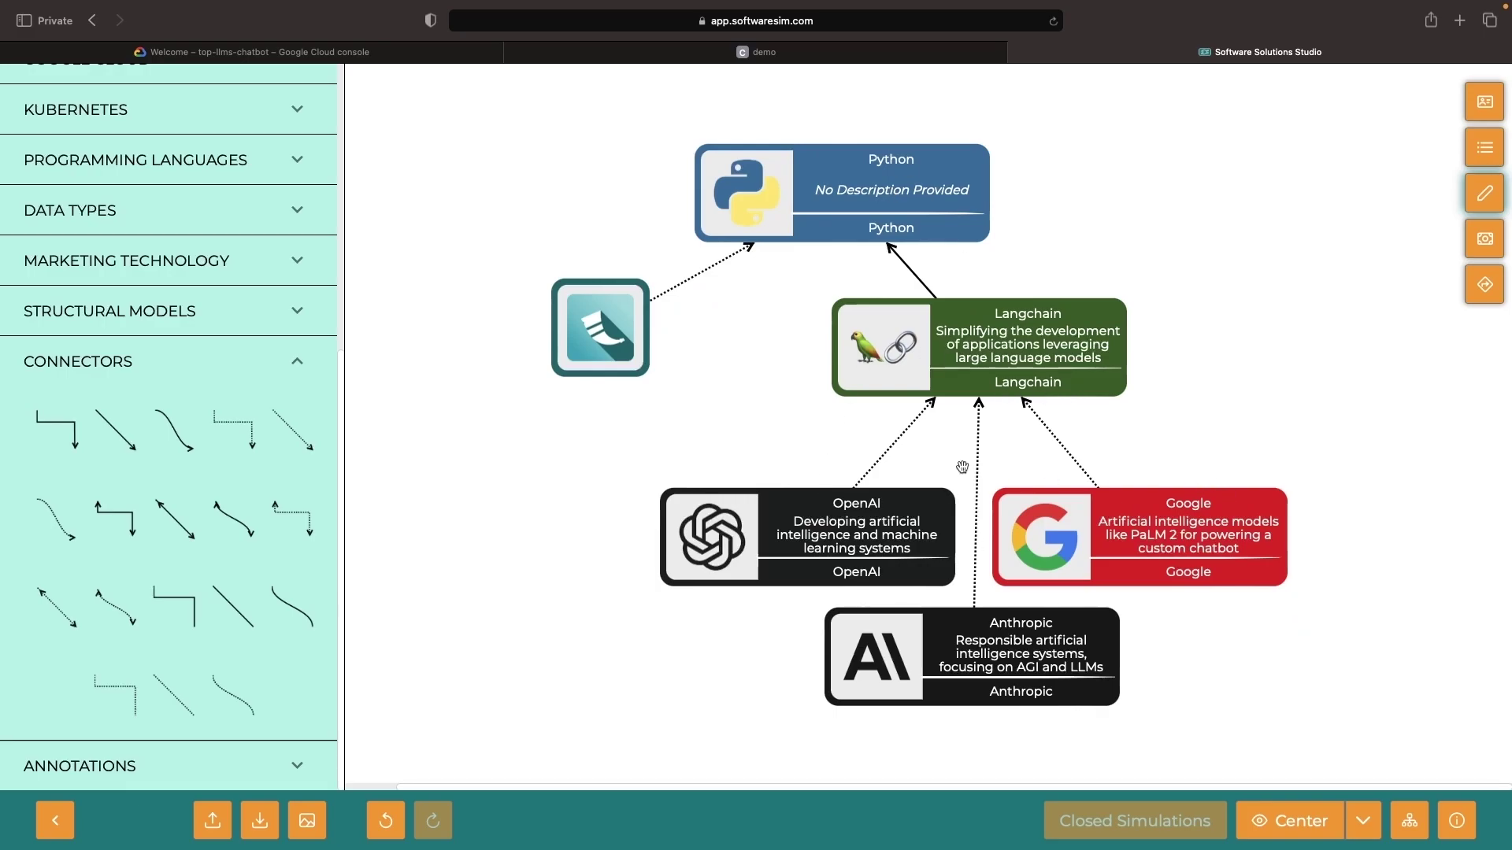
{"action": "left_click", "coordinate": [854, 206]}
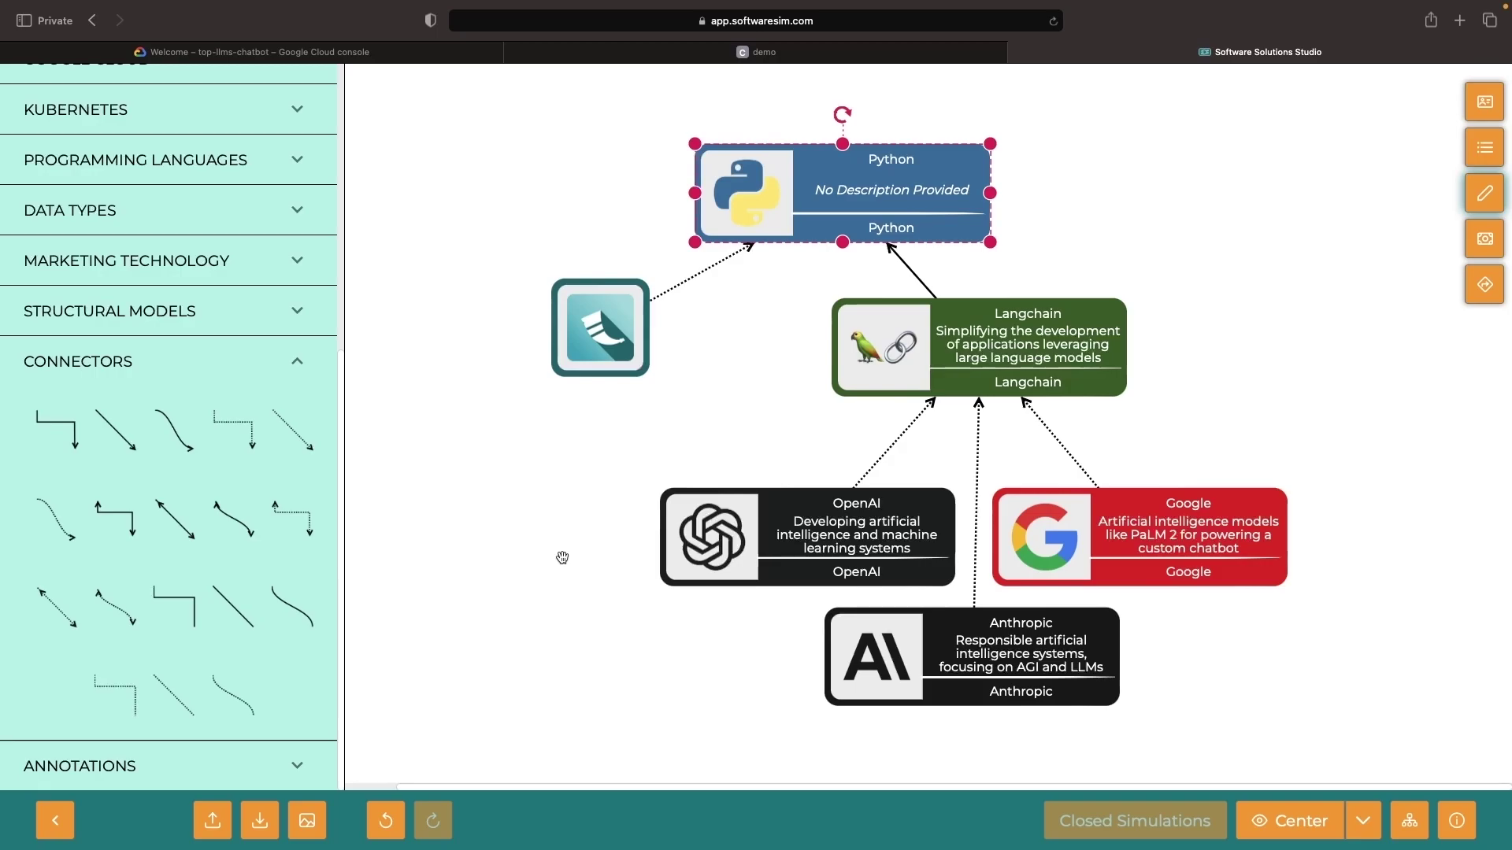
Describe Python as exposing AI chat responses and managing sessions, caches and endpoints.
{"action": "right_click", "coordinate": [823, 196]}
{"action": "left_click", "coordinate": [874, 215]}
{"action": "left_click", "coordinate": [711, 482]}
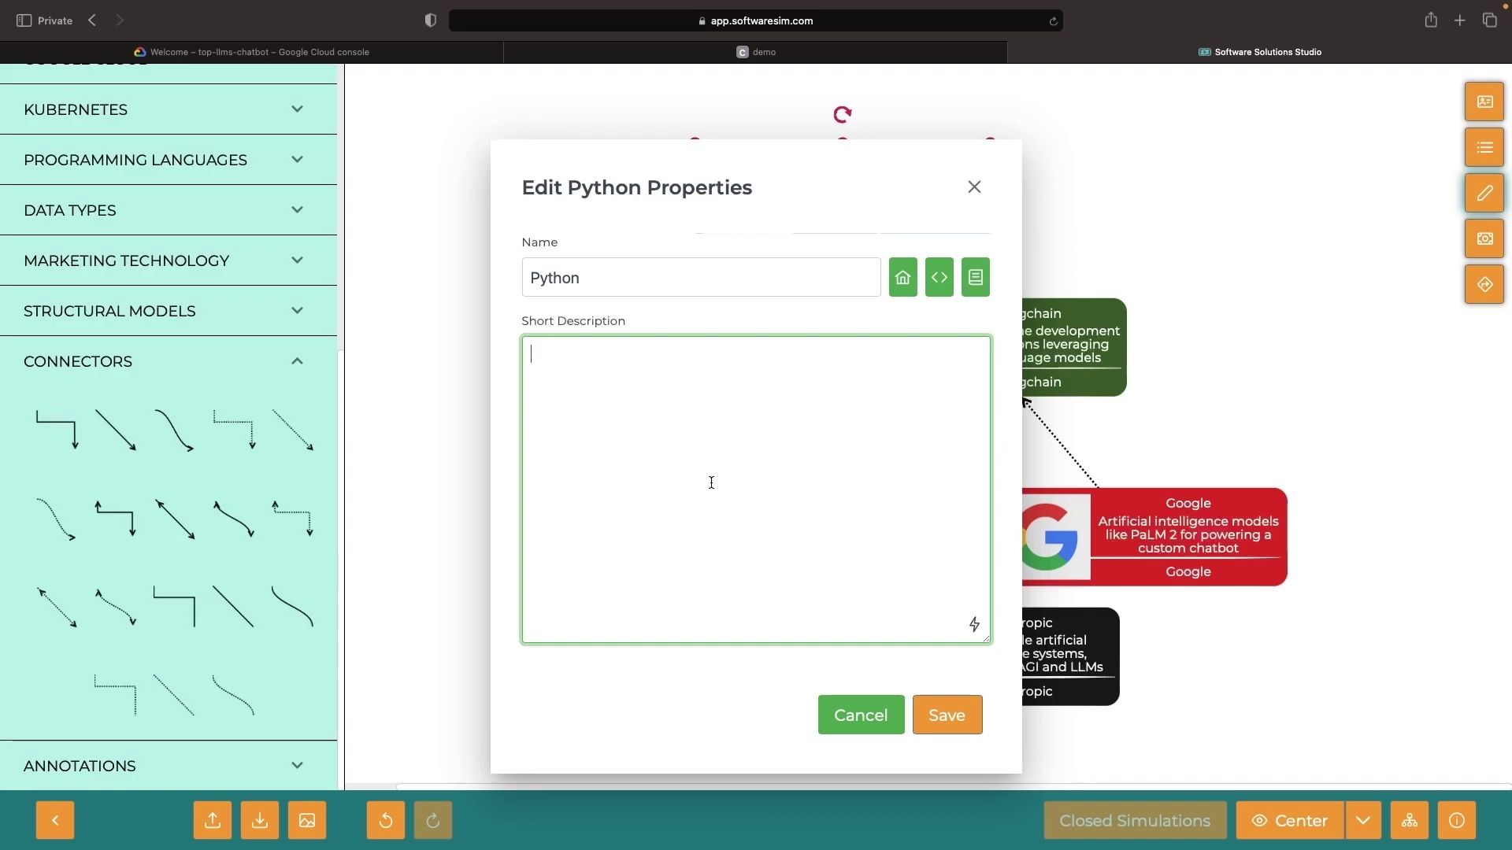
{"action": "type", "text": "Exposing all chat responses from our "}
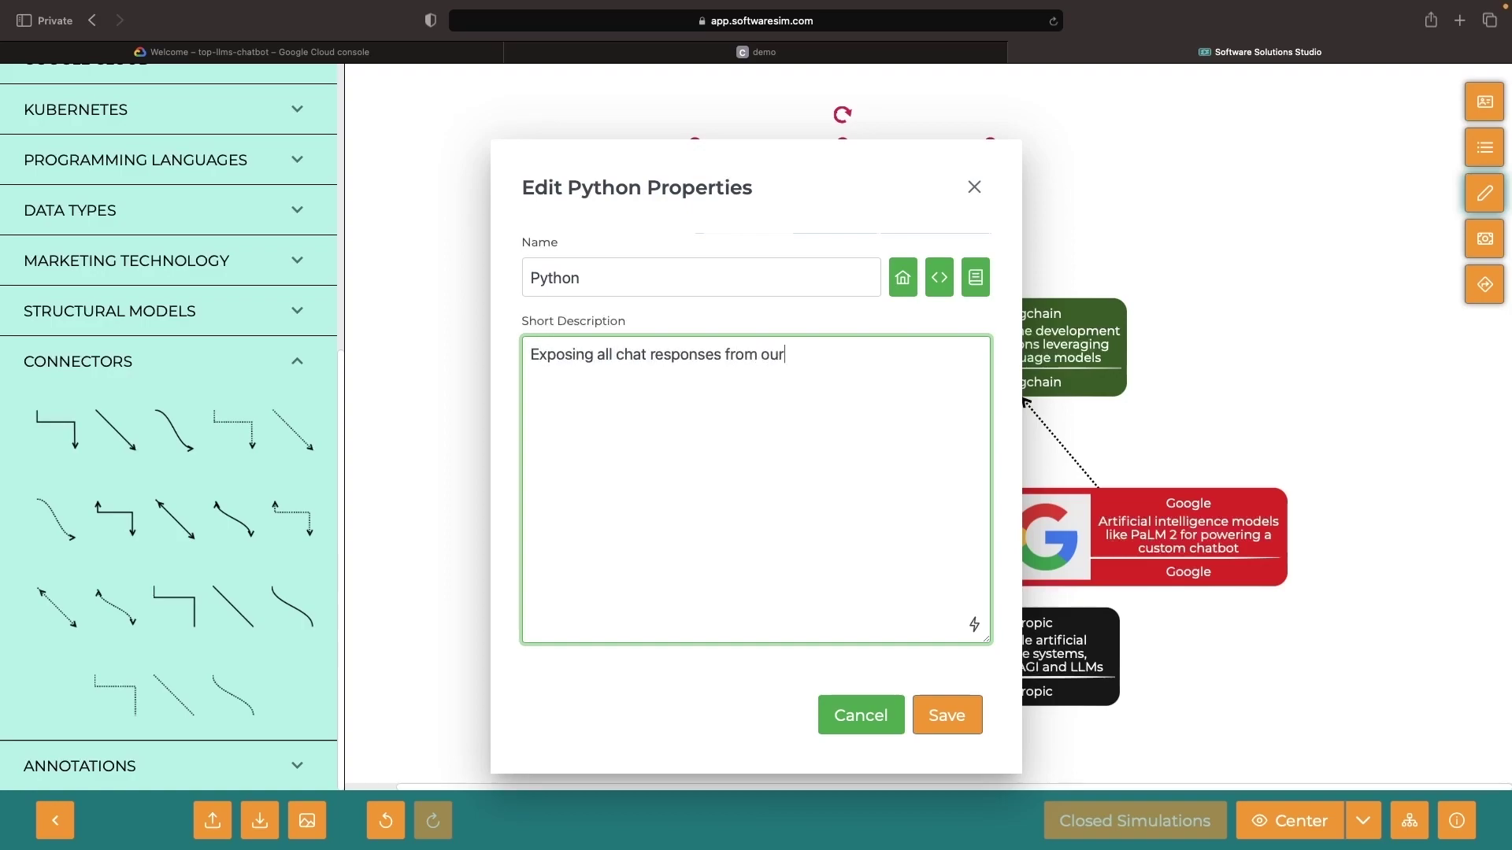
{"action": "type", "text": "configured models (and managing sessions, caches, APIs"}
{"action": "key", "text": "BackSpace"}
{"action": "key", "text": "BackSpace"}
{"action": "key", "text": "BackSpace"}
{"action": "type", "text": "endpoints,...)"}
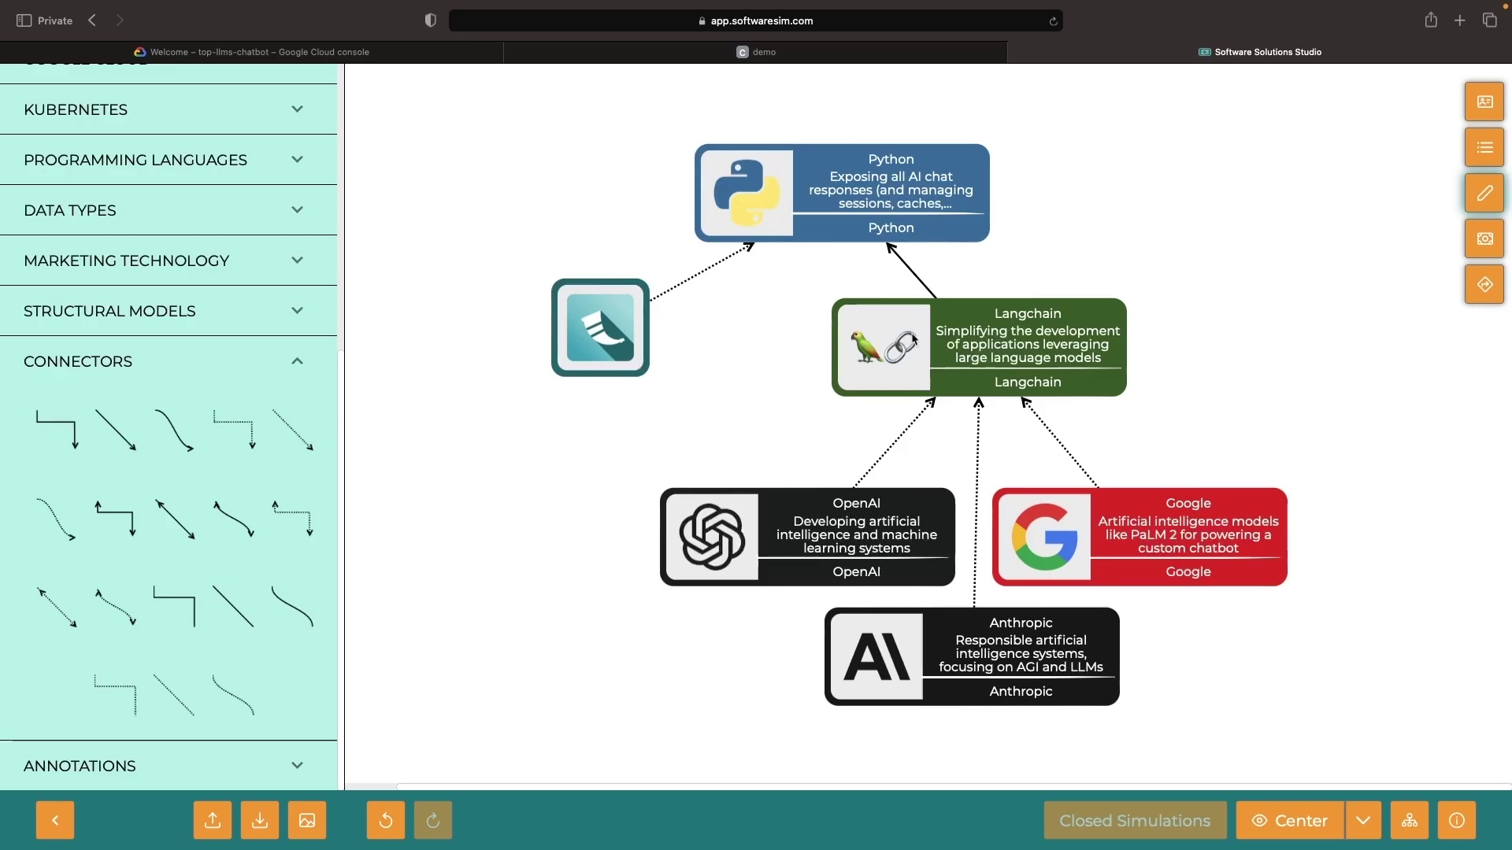
Move Flask nearer Langchain and add an icon-only Docker node.
{"action": "left_click_drag", "start_coordinate": [636, 315], "coordinate": [699, 334]}
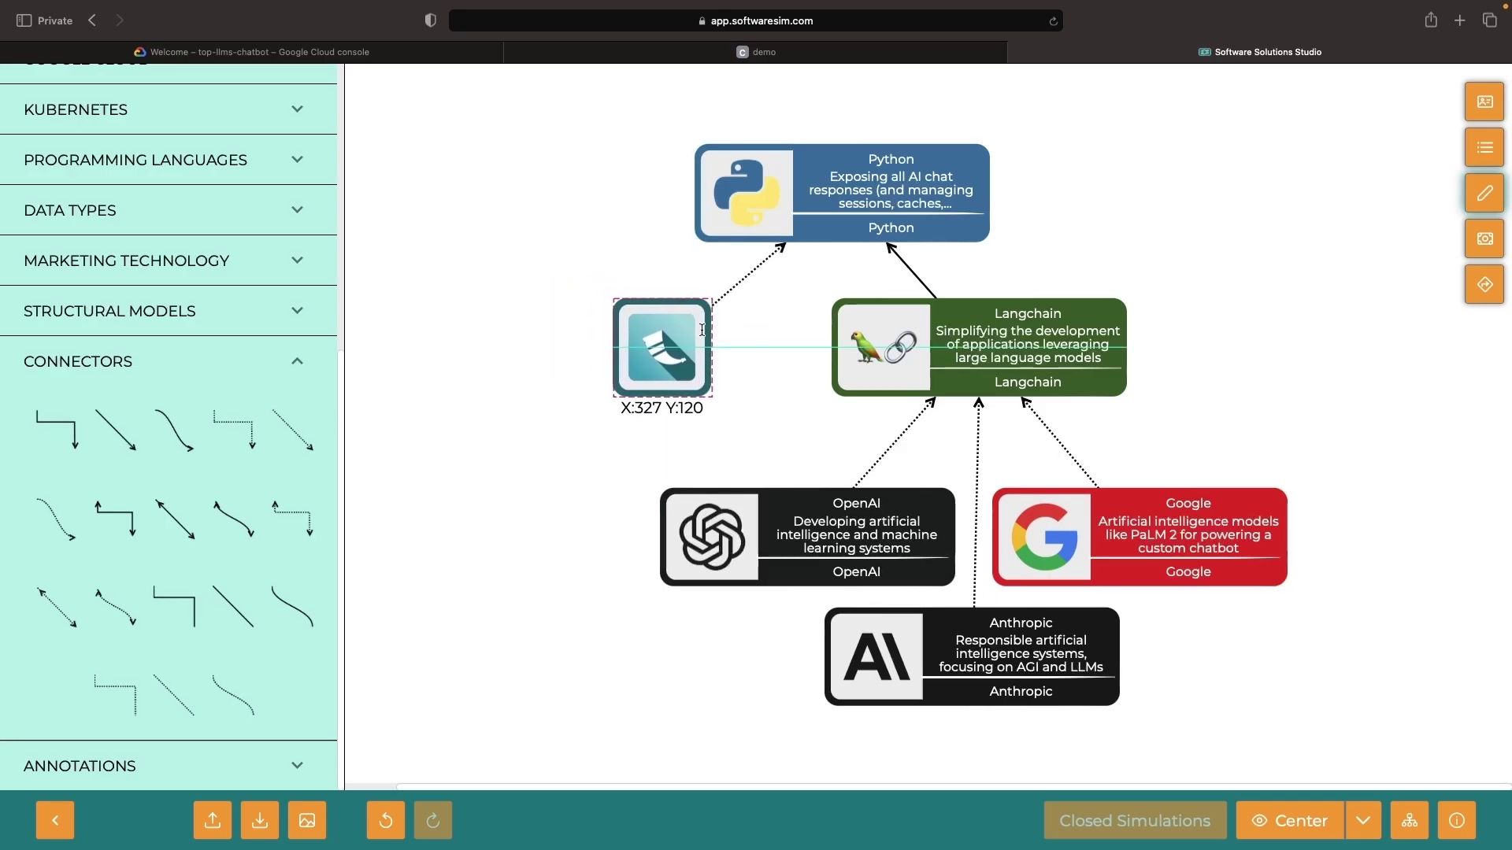
{"action": "left_click", "coordinate": [605, 273]}
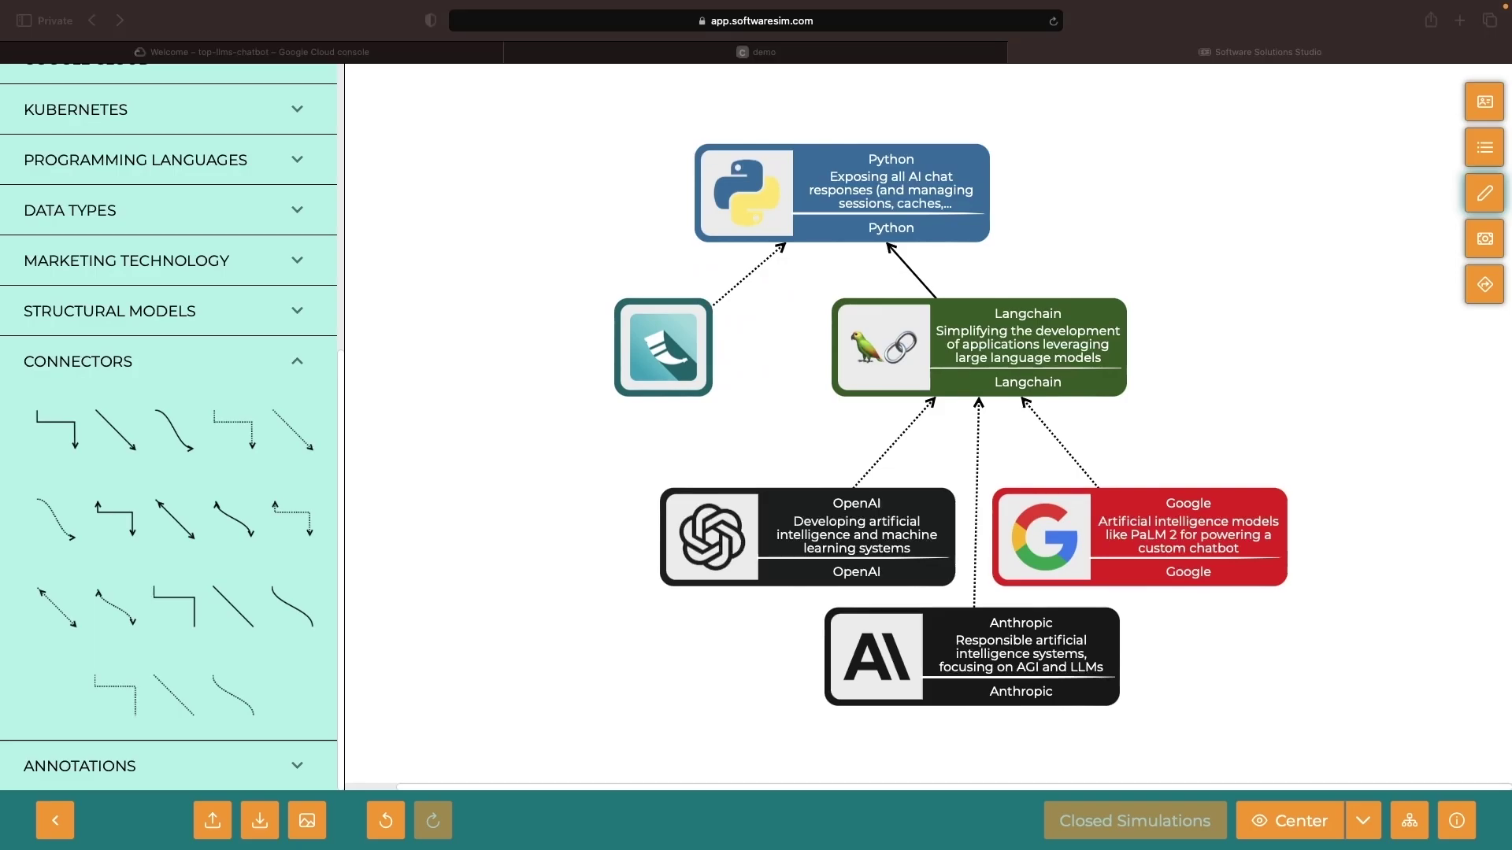
{"action": "scroll", "coordinate": [169, 244], "scroll_direction": "up", "scroll_amount": 5}
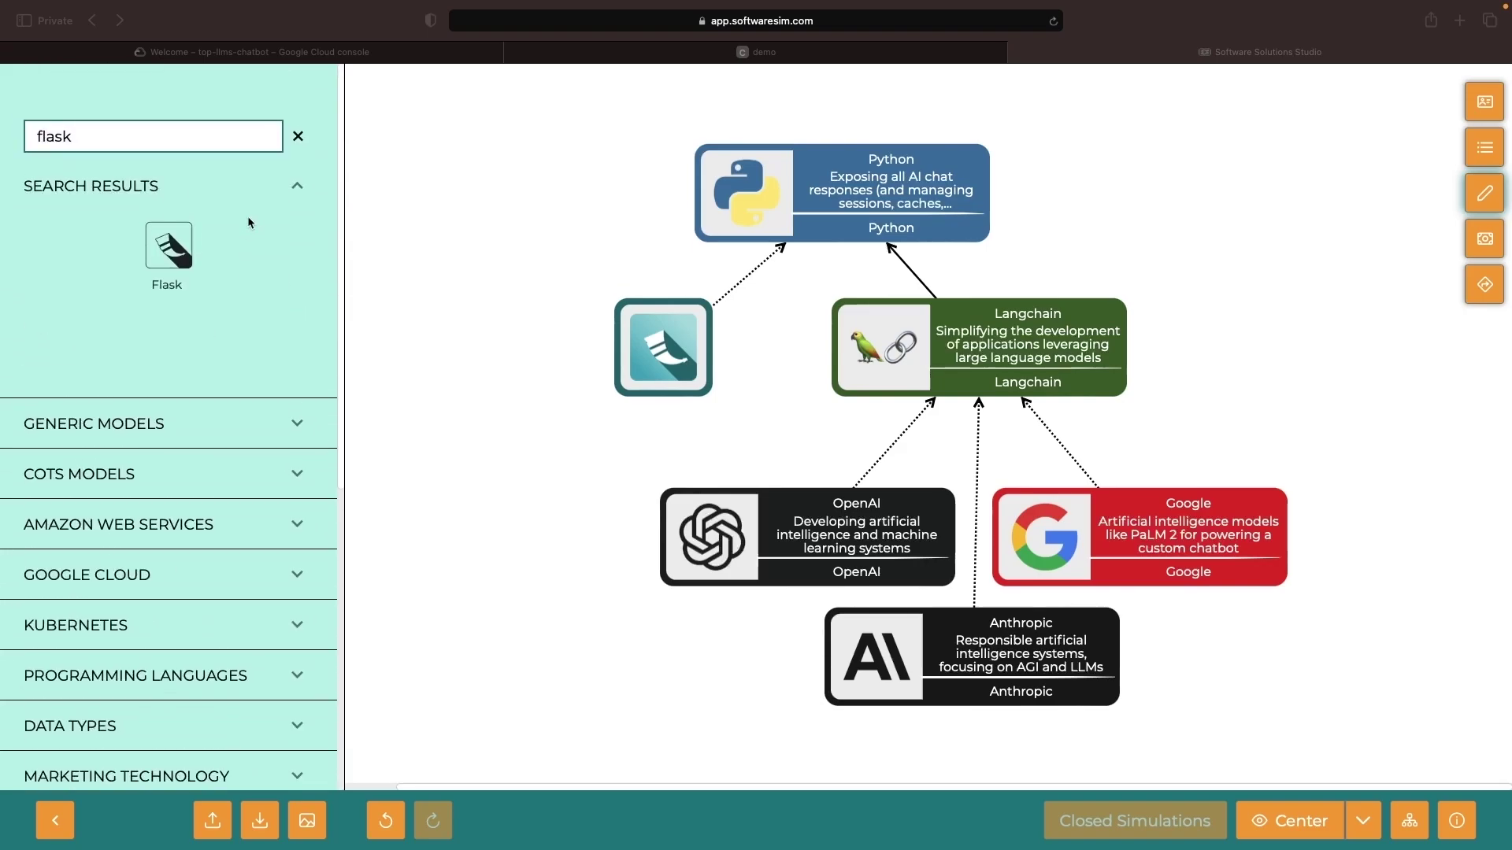
{"action": "left_click", "coordinate": [53, 93]}
{"action": "double_click", "coordinate": [52, 93]}
{"action": "type", "text": "docker"}
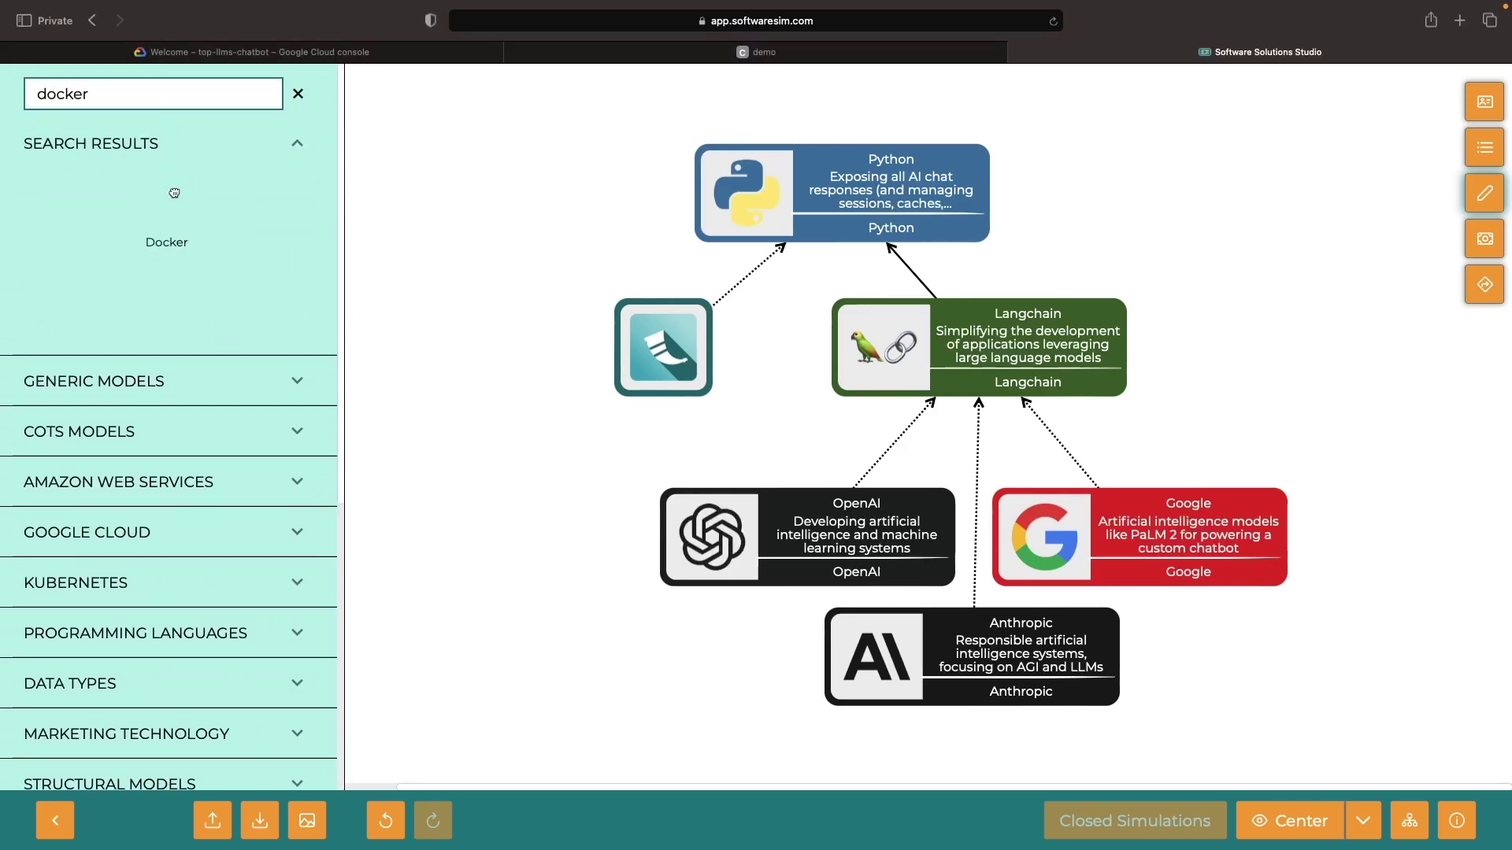
{"action": "mouse_move", "coordinate": [167, 203]}
{"action": "left_mouse_down"}
{"action": "mouse_move", "coordinate": [511, 215]}
{"action": "mouse_move", "coordinate": [935, 175]}
{"action": "mouse_move", "coordinate": [1155, 131]}
{"action": "left_mouse_up"}
{"action": "right_click", "coordinate": [510, 215]}
{"action": "left_click", "coordinate": [597, 340]}
{"action": "scroll", "coordinate": [294, 535], "scroll_direction": "down", "scroll_amount": 5}
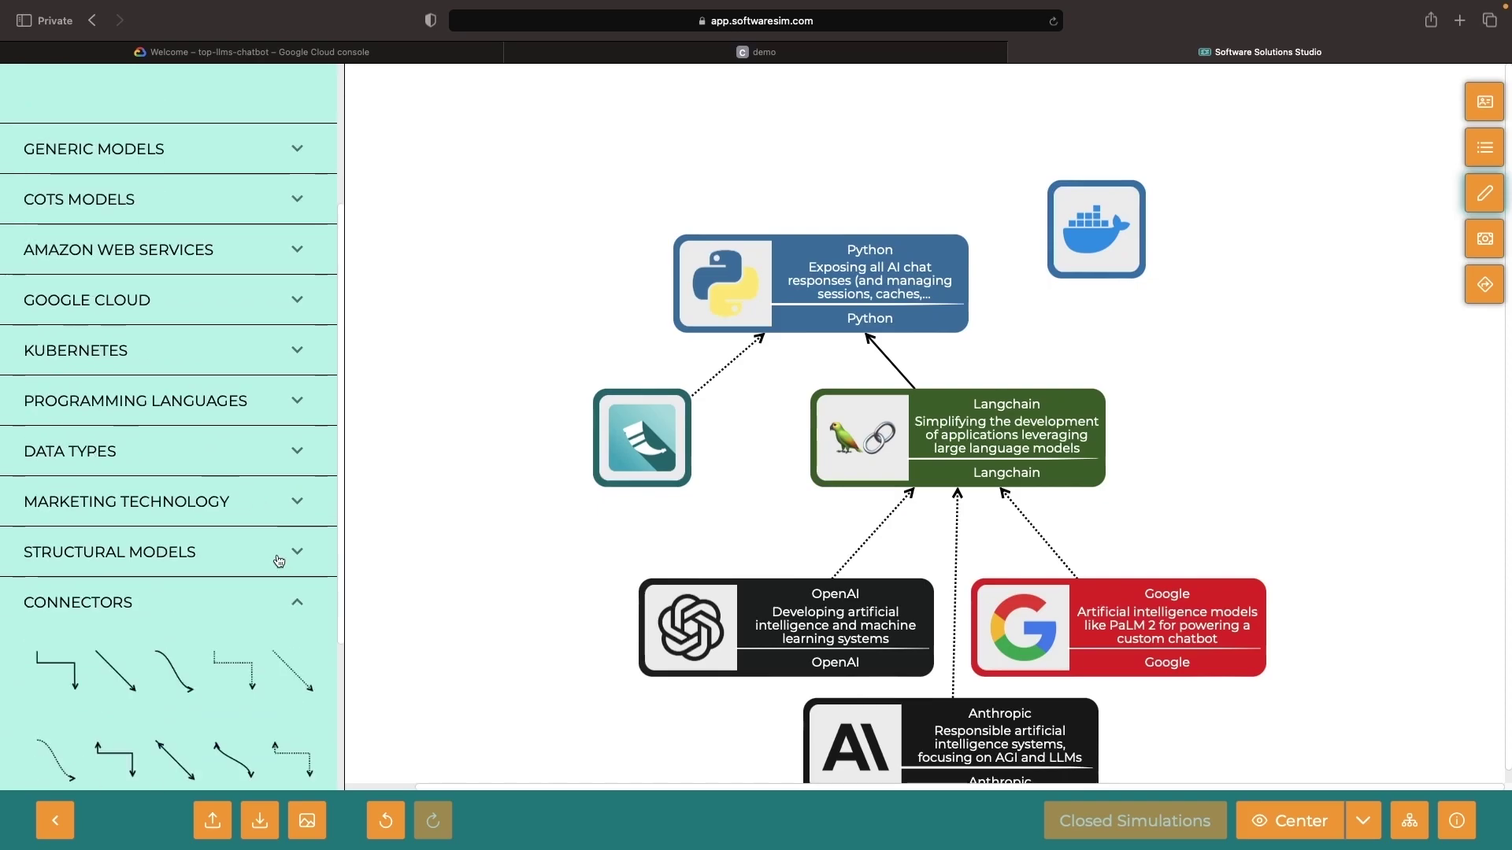
{"action": "left_click_drag", "start_coordinate": [272, 672], "coordinate": [1096, 253]}
{"action": "type", "text": "uber"}
Search services and place a Data Center node near EC2.
{"action": "key", "text": "Return"}
{"action": "type", "text": "ec2"}
{"action": "key", "text": "Return"}
{"action": "type", "text": "cloud run"}
{"action": "key", "text": "Return"}
{"action": "type", "text": "data center"}
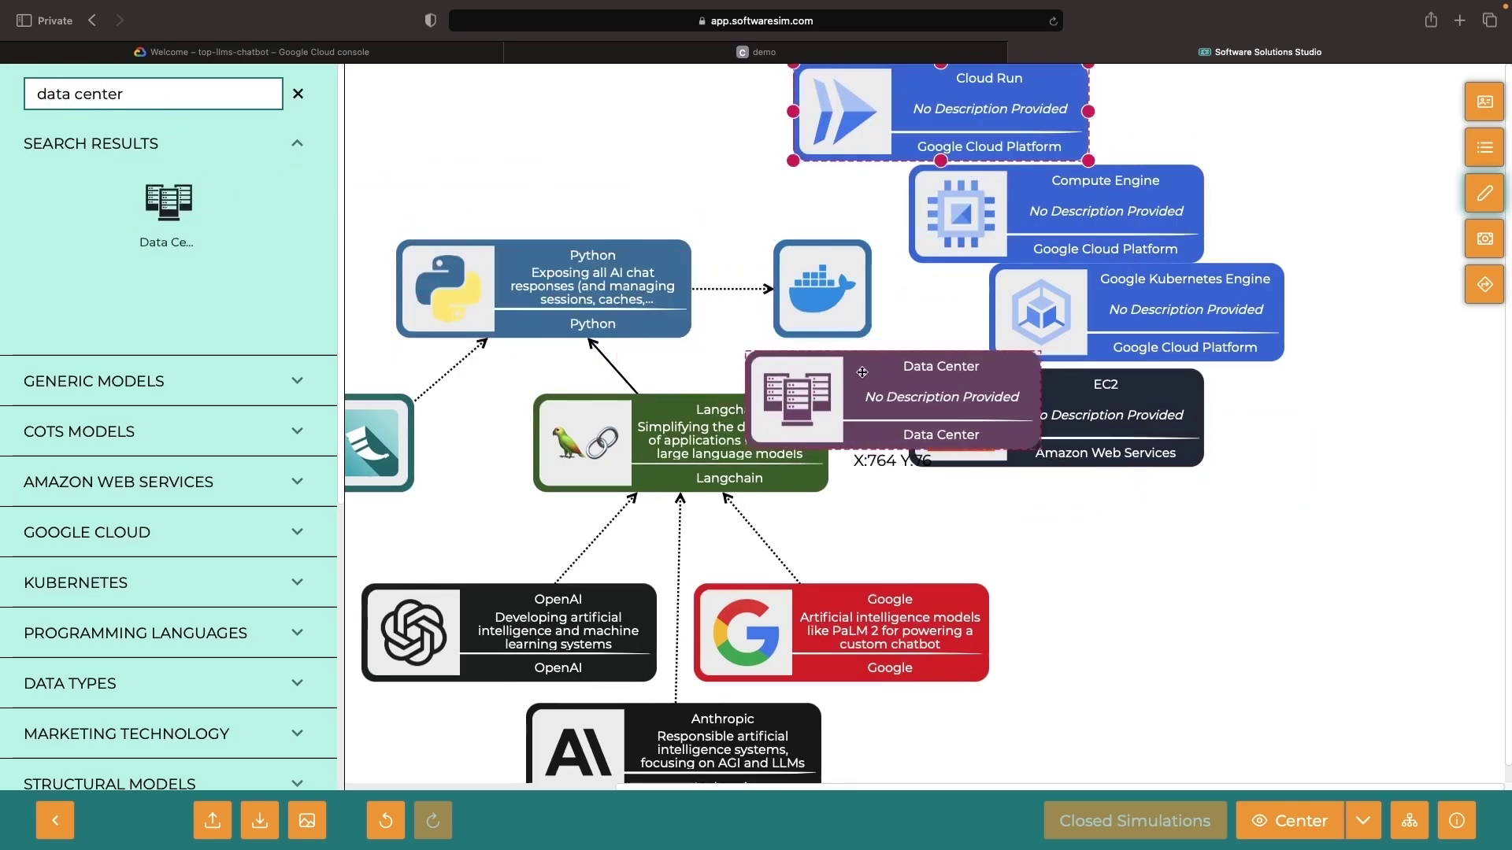
{"action": "mouse_move", "coordinate": [168, 204]}
{"action": "left_mouse_down"}
{"action": "mouse_move", "coordinate": [1115, 395]}
{"action": "mouse_move", "coordinate": [1049, 492]}
{"action": "left_mouse_up"}
Rearrange EC2, Kubernetes Engine and Cloud Run, connect Docker, and collapse targets to icons.
{"action": "mouse_move", "coordinate": [1031, 408]}
{"action": "left_mouse_down"}
{"action": "mouse_move", "coordinate": [1132, 381]}
{"action": "mouse_move", "coordinate": [1127, 414]}
{"action": "left_mouse_up"}
{"action": "left_click_drag", "start_coordinate": [1133, 310], "coordinate": [1181, 309]}
{"action": "left_click_drag", "start_coordinate": [980, 112], "coordinate": [882, 127]}
{"action": "scroll", "coordinate": [186, 429], "scroll_direction": "down", "scroll_amount": 5}
{"action": "left_click", "coordinate": [835, 378]}
{"action": "left_click_drag", "start_coordinate": [885, 421], "coordinate": [1020, 477]}
{"action": "right_click", "coordinate": [1089, 474]}
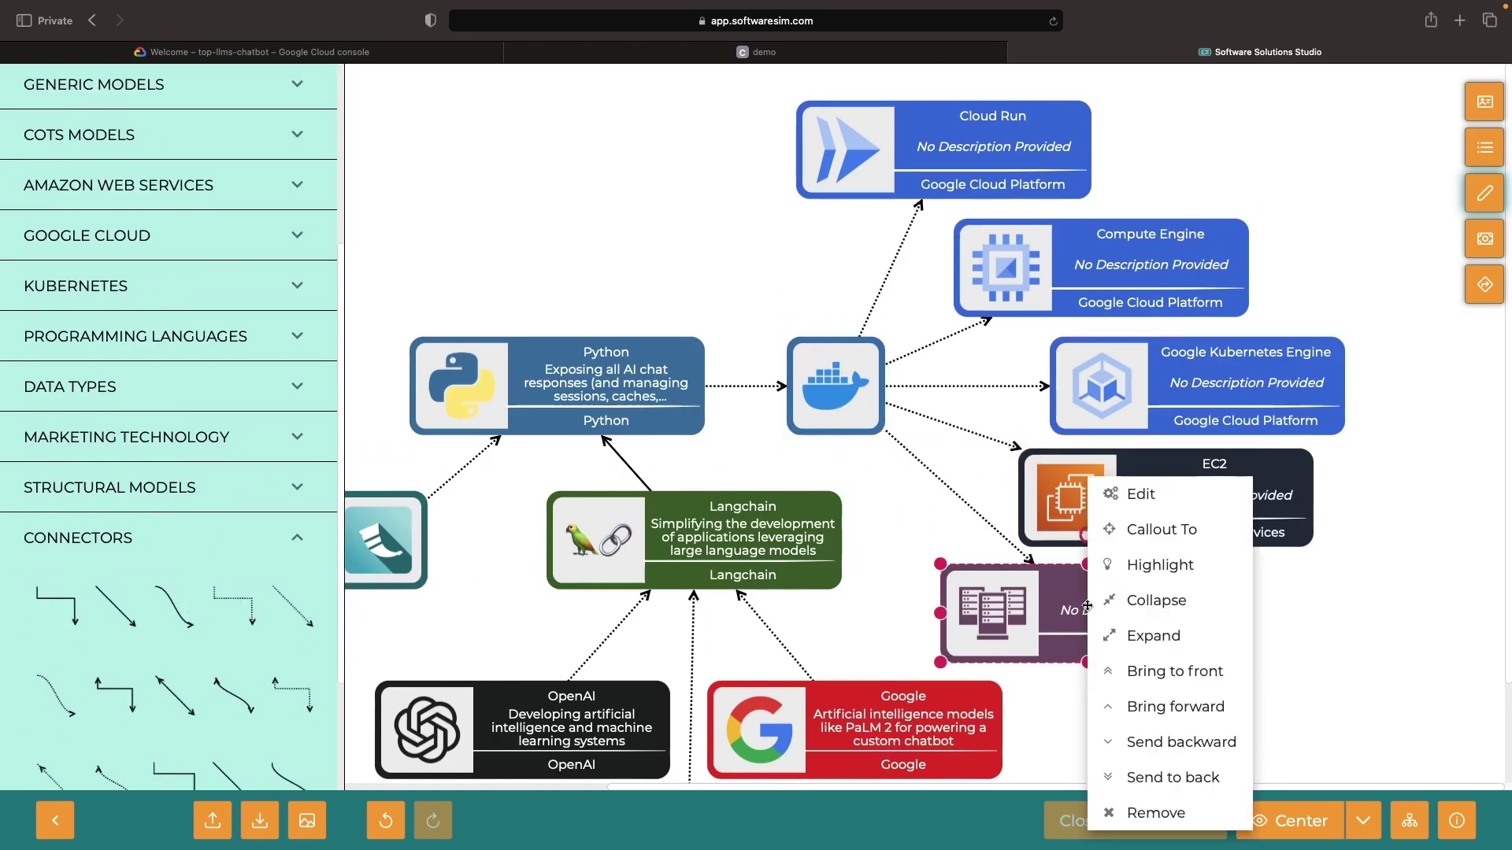
{"action": "left_click", "coordinate": [1139, 597]}
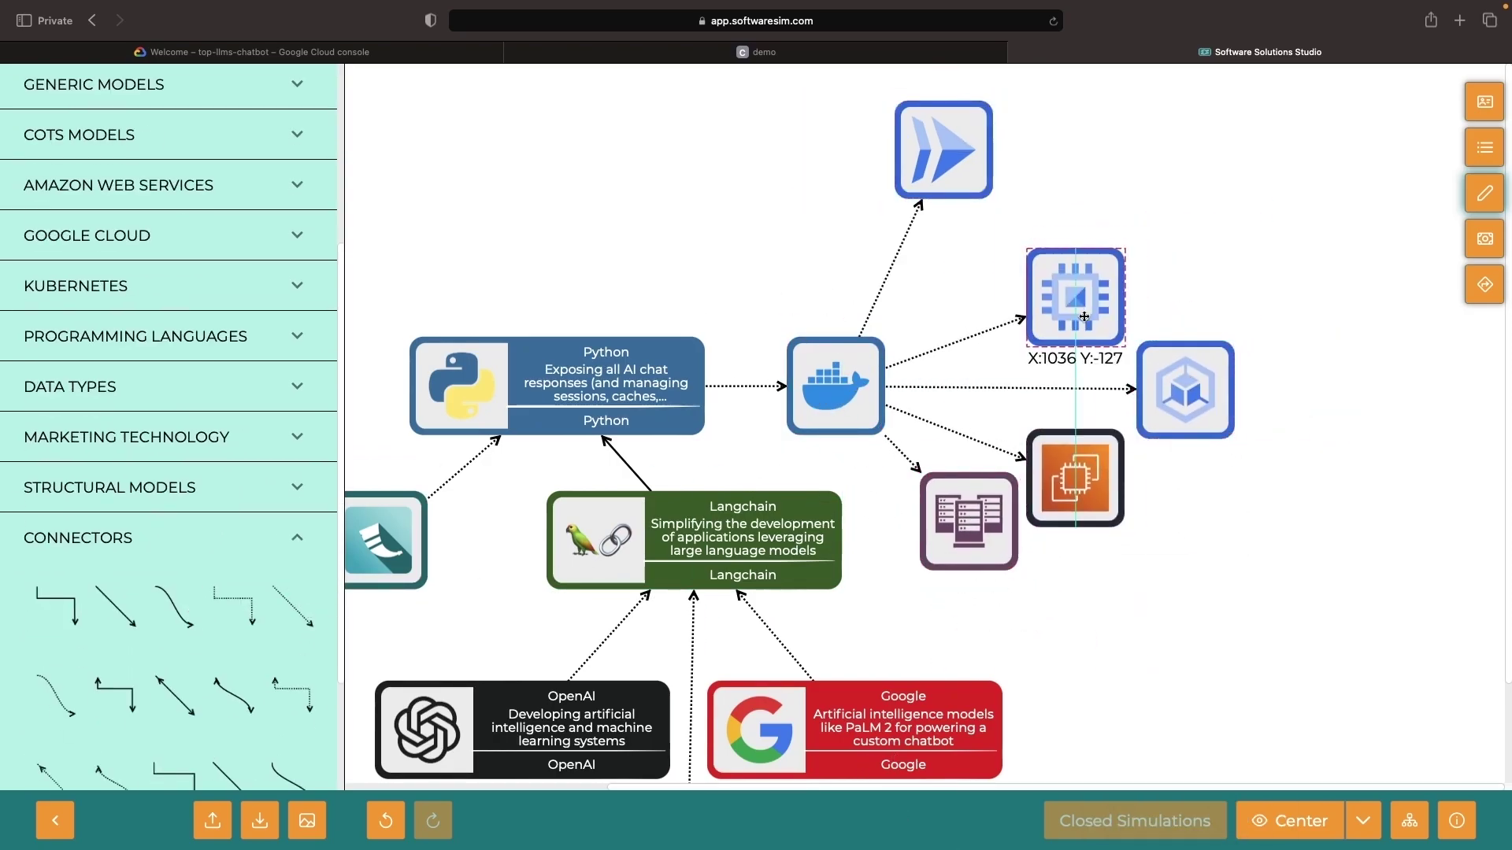
{"action": "scroll", "coordinate": [177, 473], "scroll_direction": "down", "scroll_amount": 3}
Frame OpenAI and Google with a 'Demonstration Focus (Easily Scalable to More LLMs)' annotation.
{"action": "left_click_drag", "start_coordinate": [133, 751], "coordinate": [397, 552]}
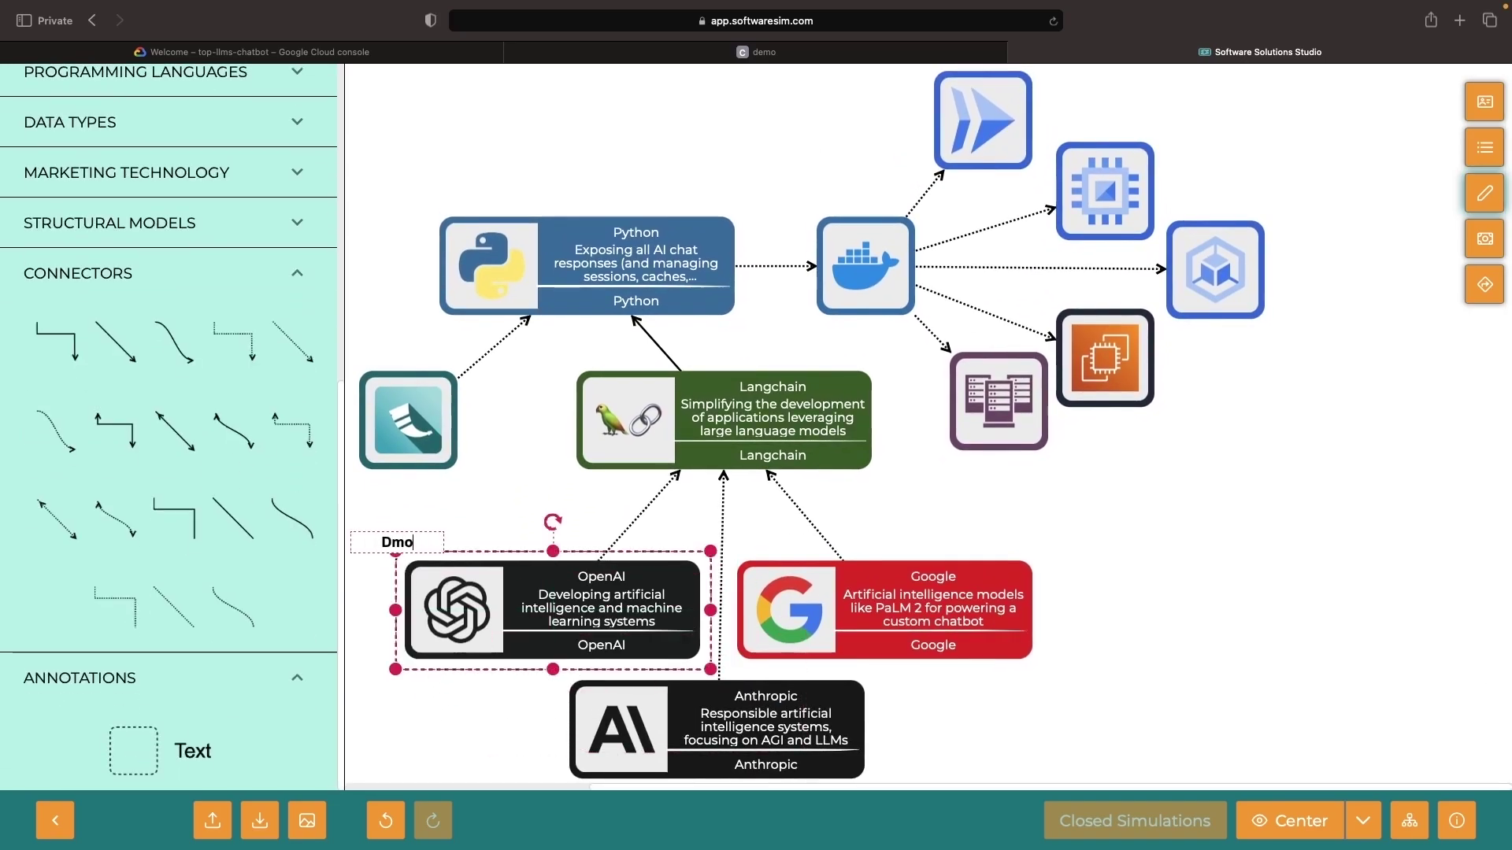
{"action": "type", "text": "Demonstrate"}
{"action": "key", "text": "BackSpace"}
{"action": "type", "text": "ion Focus (Easily Scalable to More LLMs)"}
{"action": "left_click_drag", "start_coordinate": [709, 609], "coordinate": [1038, 609]}
{"action": "left_click", "coordinate": [1195, 565]}
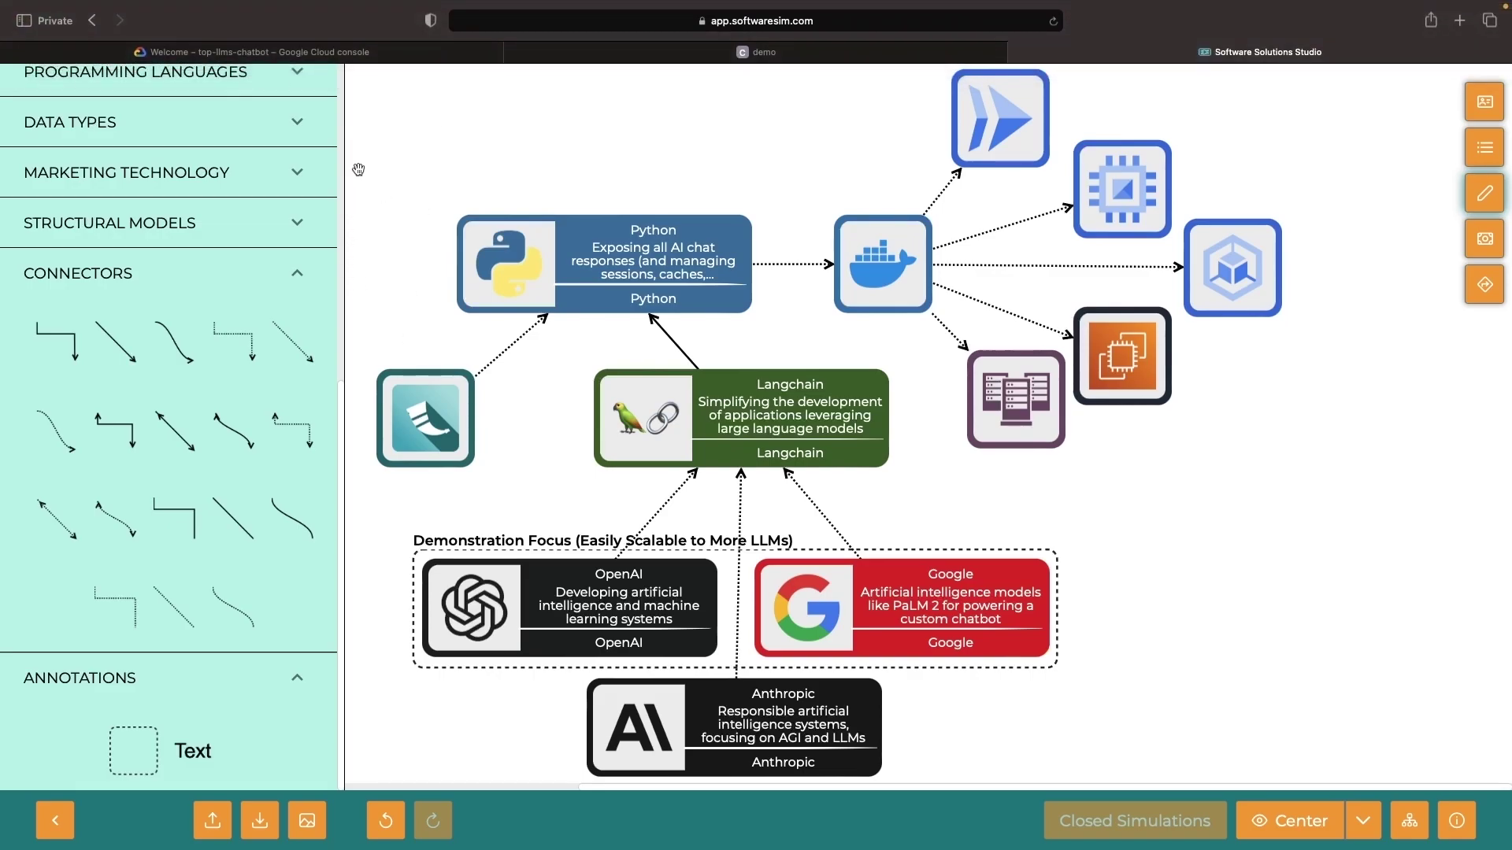
Open the Vertex AI dashboard from the console search and clear the Cloud Shell terminal.
{"action": "left_click", "coordinate": [351, 56]}
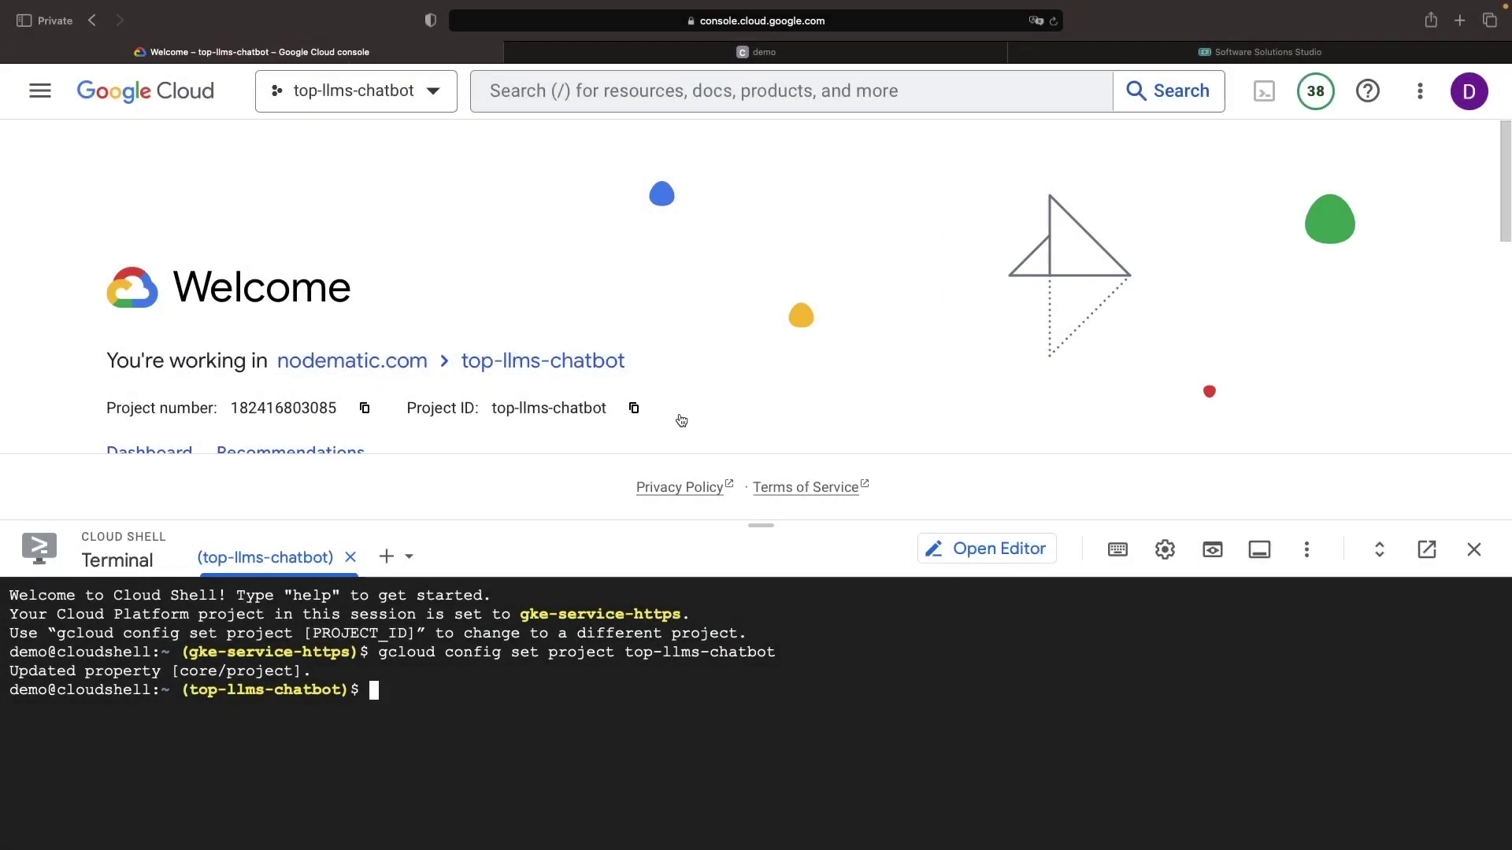
{"action": "left_click_drag", "start_coordinate": [752, 545], "coordinate": [753, 598]}
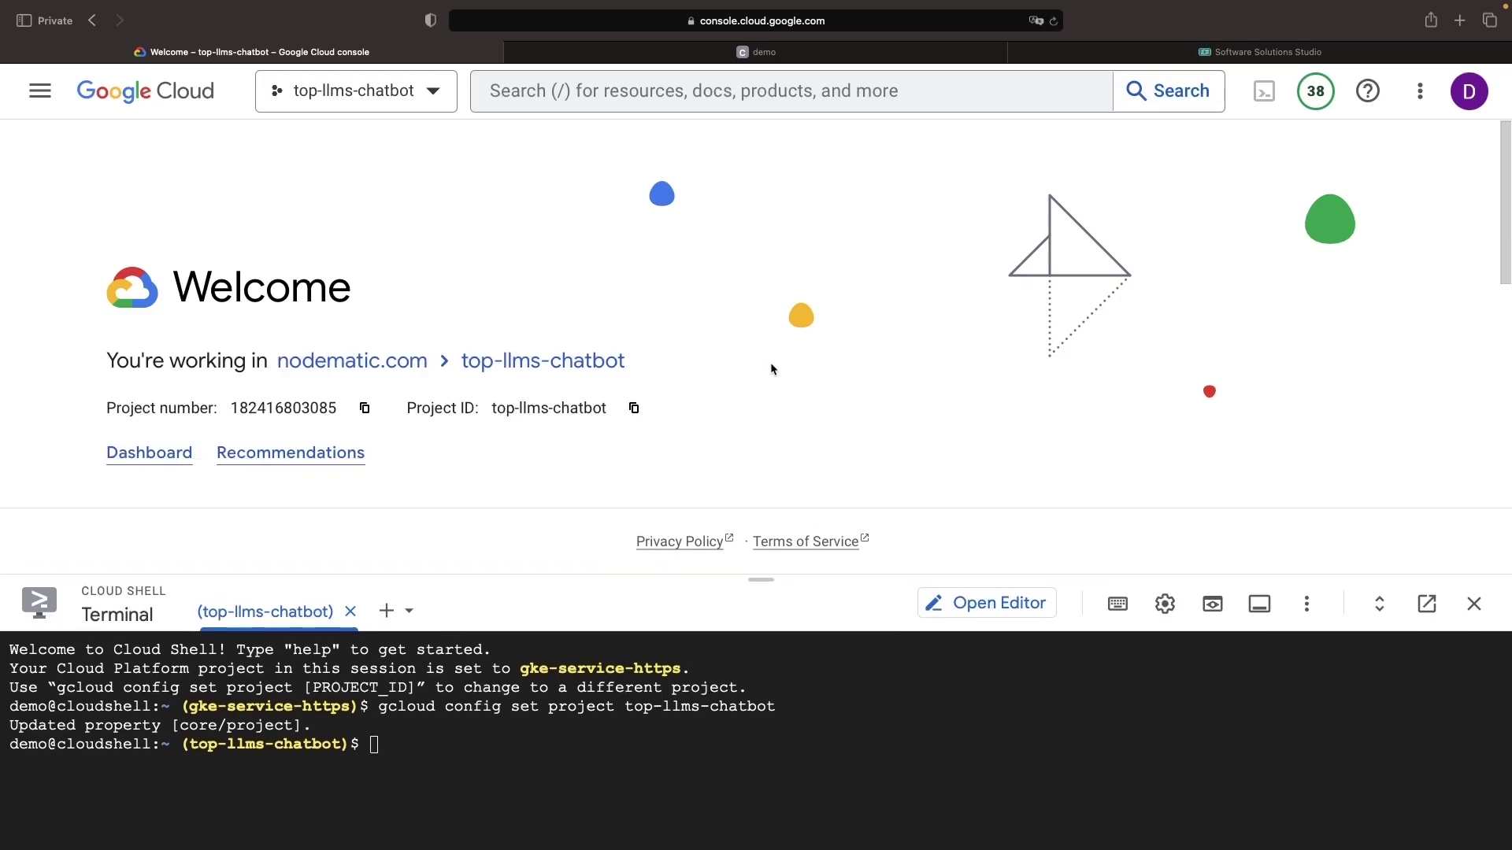
{"action": "scroll", "coordinate": [770, 363], "scroll_direction": "down", "scroll_amount": 3}
{"action": "scroll", "coordinate": [773, 371], "scroll_direction": "up", "scroll_amount": 3}
{"action": "left_click", "coordinate": [688, 91]}
{"action": "type", "text": "vertex"}
{"action": "key", "text": "Return"}
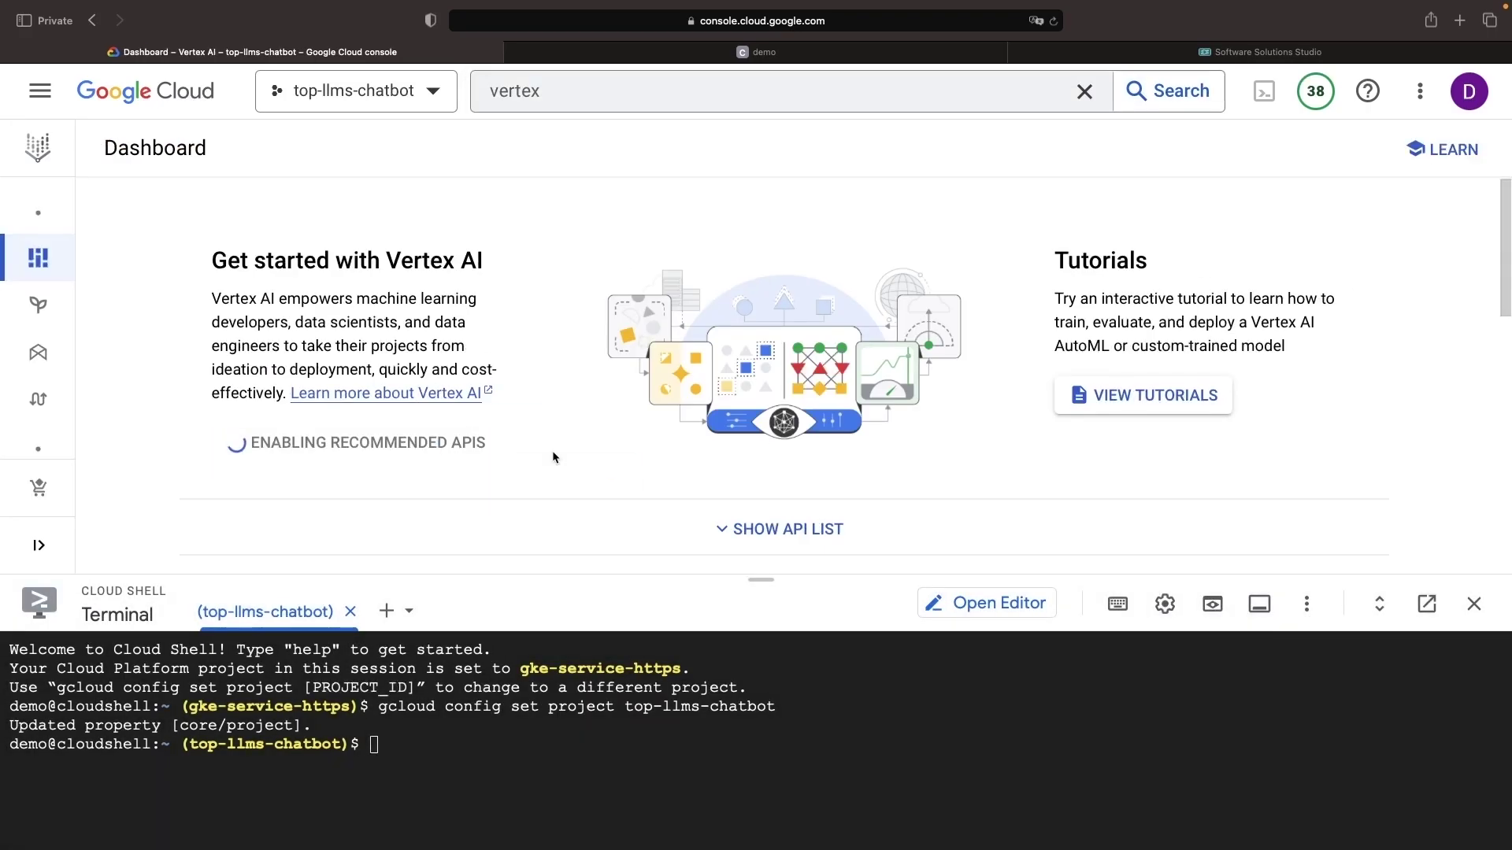
{"action": "key", "text": "ctrl+l"}
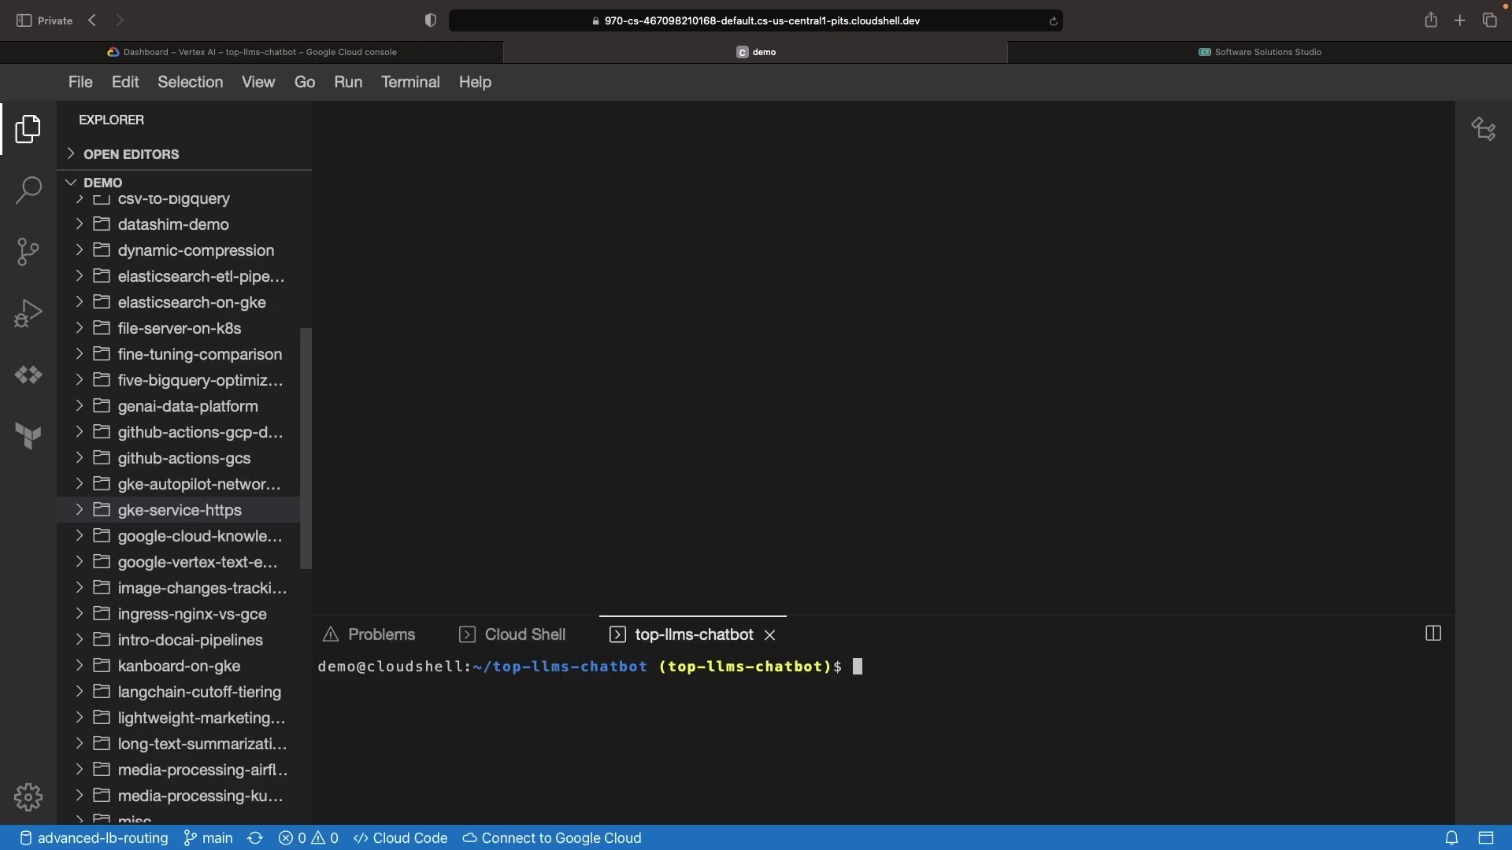
{"action": "type", "text": "touch app./"}
Create app.py with touch and open it from the top-llms-chatbot folder.
{"action": "key", "text": "BackSpace"}
{"action": "type", "text": "py"}
{"action": "key", "text": "Return"}
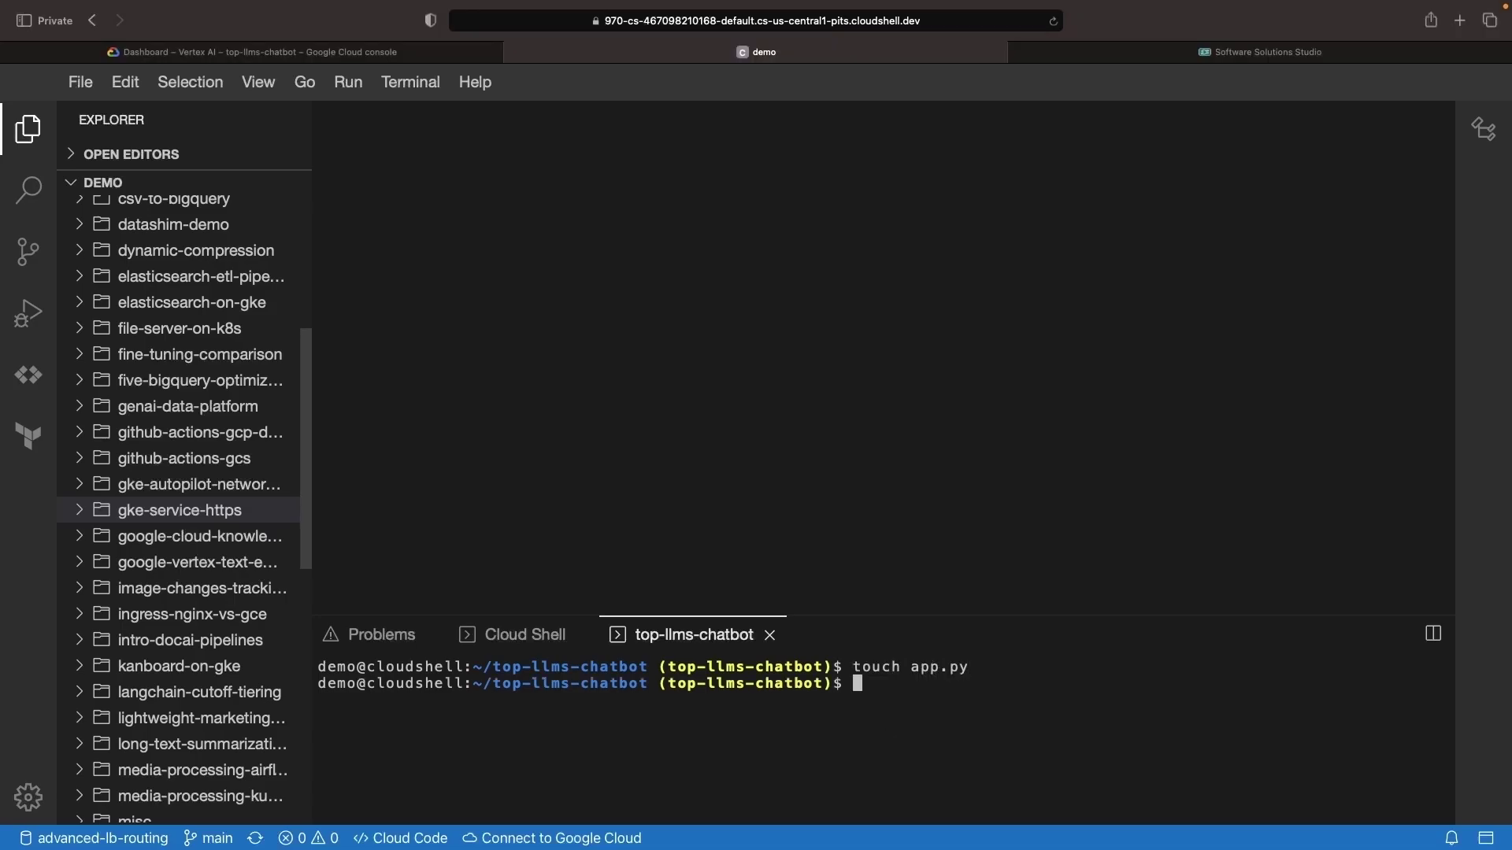
{"action": "mouse_move", "coordinate": [251, 609]}
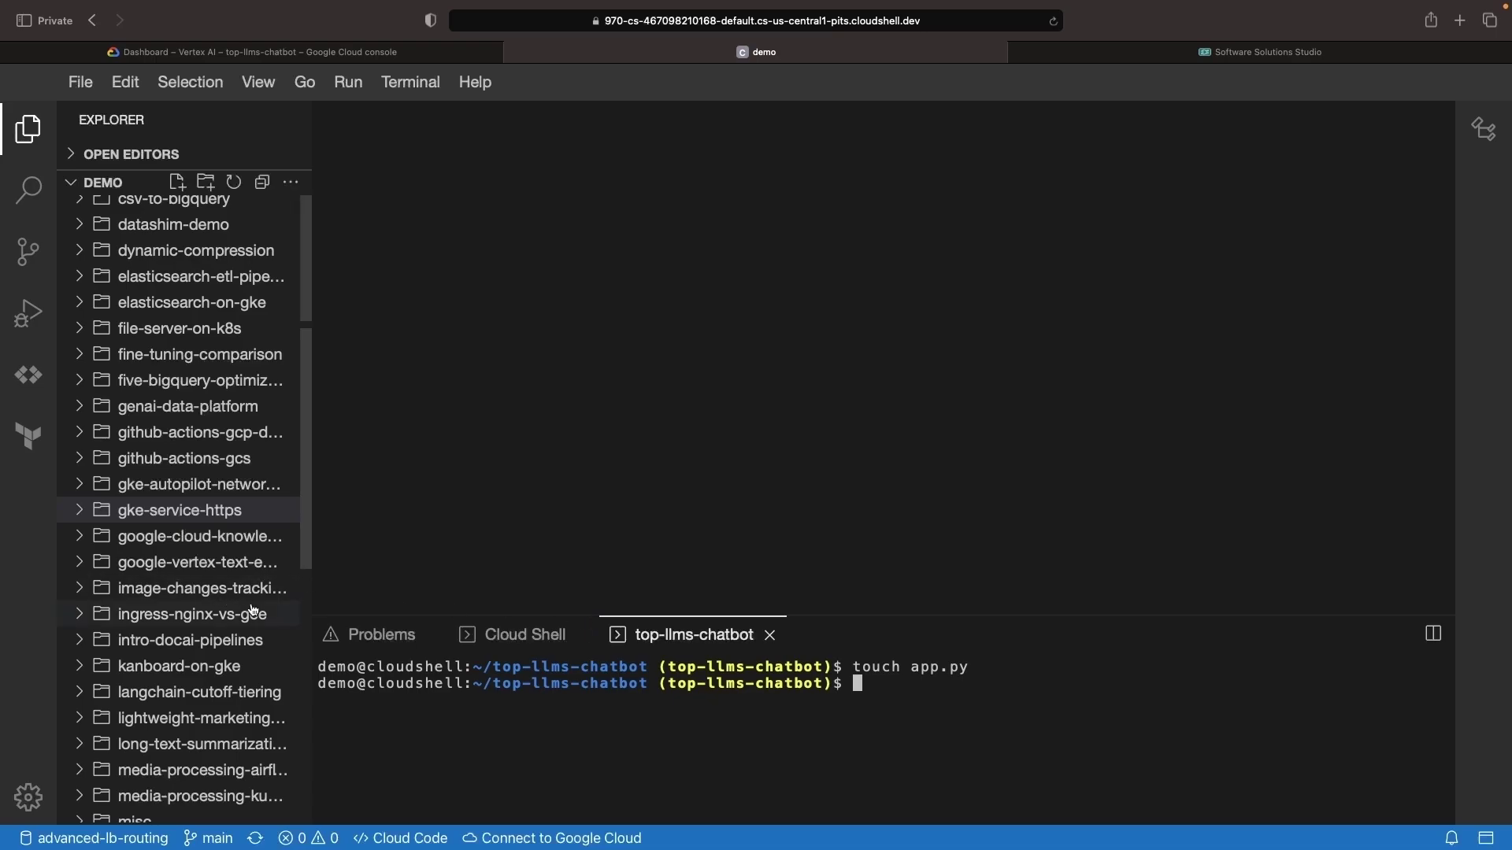
{"action": "scroll", "coordinate": [252, 610], "scroll_direction": "down", "scroll_amount": 5}
{"action": "left_click", "coordinate": [178, 725]}
{"action": "left_click", "coordinate": [152, 751]}
{"action": "right_click", "coordinate": [151, 751]}
{"action": "key", "text": "Escape"}
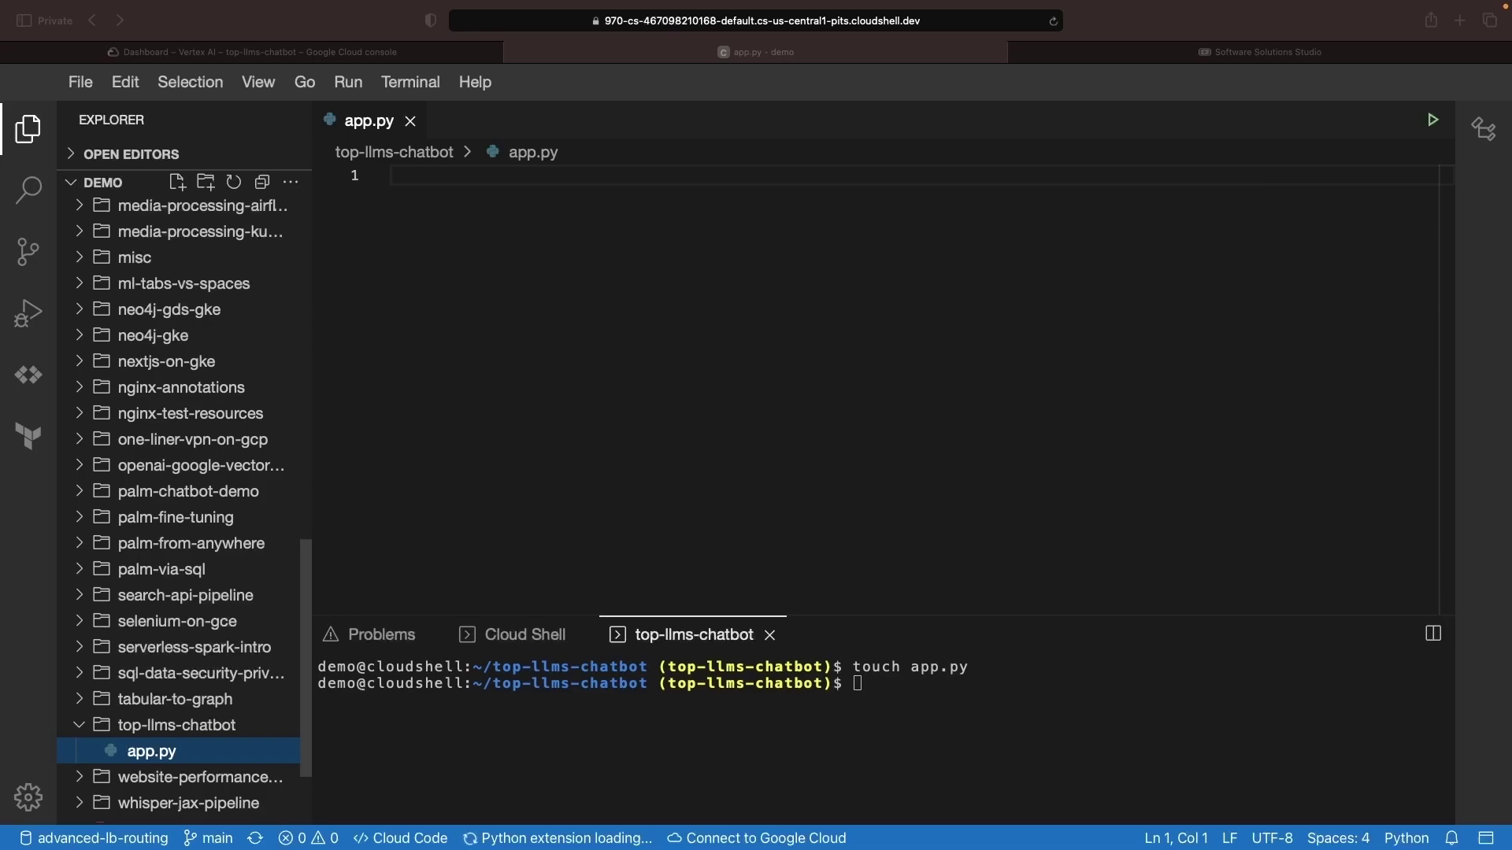
Paste the chatbot code and review the ChatOpenAI, ChatVertexAI and ChatAnthropic imports.
{"action": "left_click", "coordinate": [535, 207]}
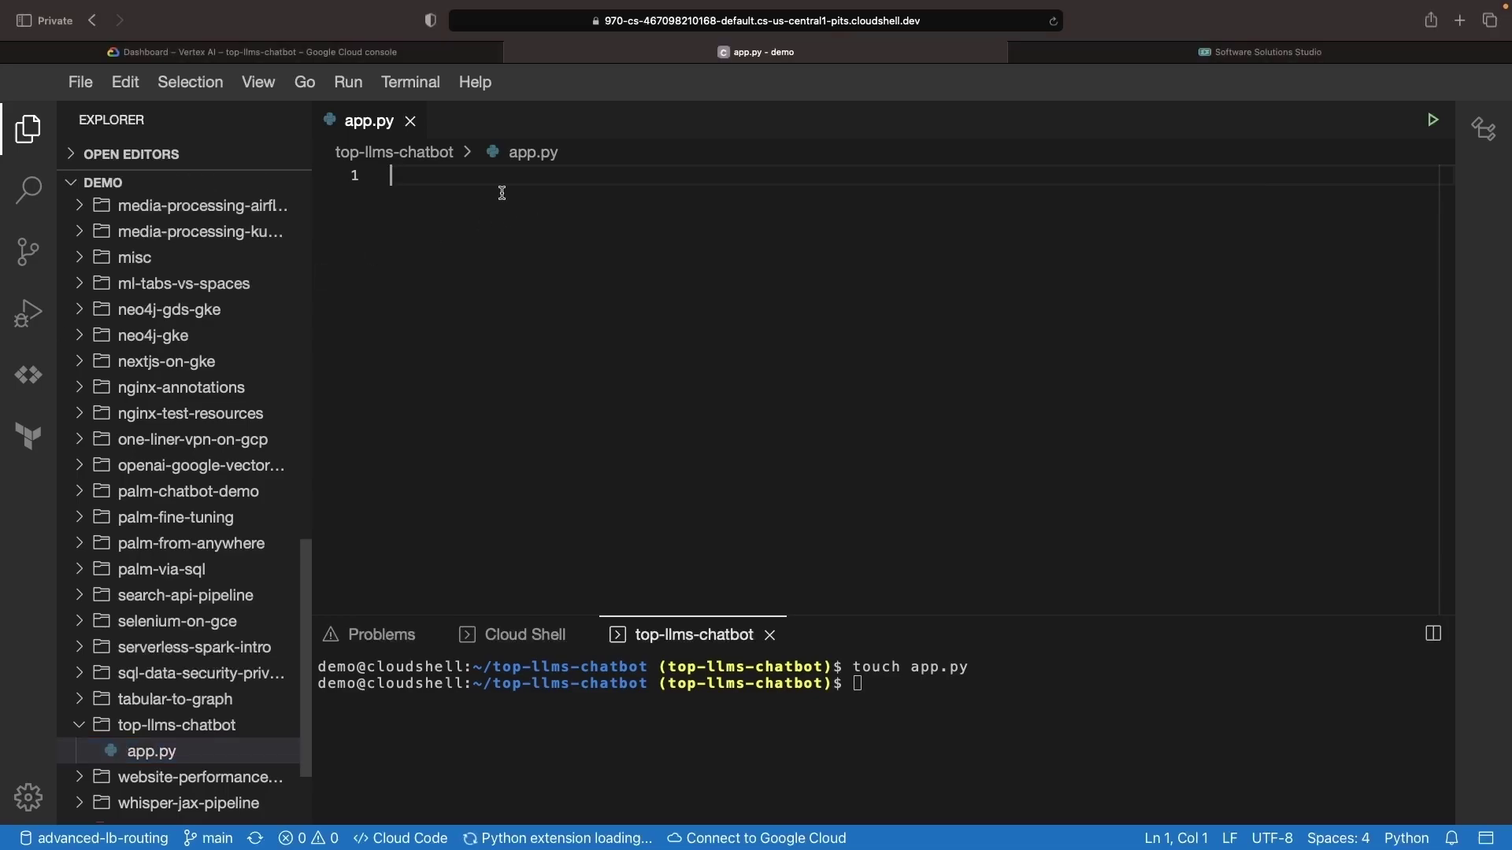
{"action": "key", "text": "ctrl+v"}
{"action": "scroll", "coordinate": [503, 292], "scroll_direction": "up", "scroll_amount": 15}
{"action": "scroll", "coordinate": [503, 292], "scroll_direction": "up", "scroll_amount": 1}
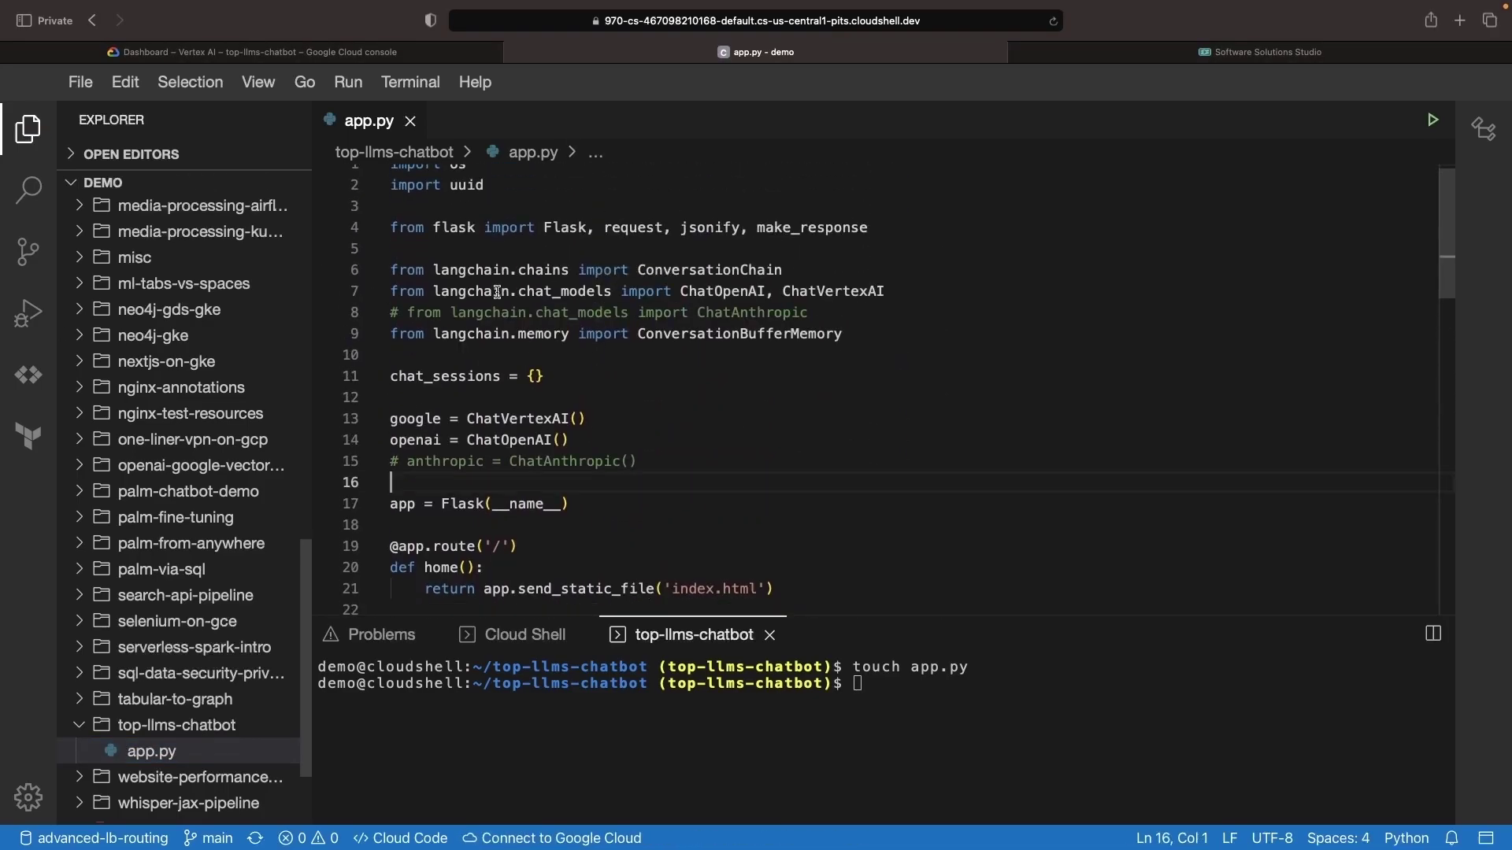
{"action": "left_click", "coordinate": [550, 292]}
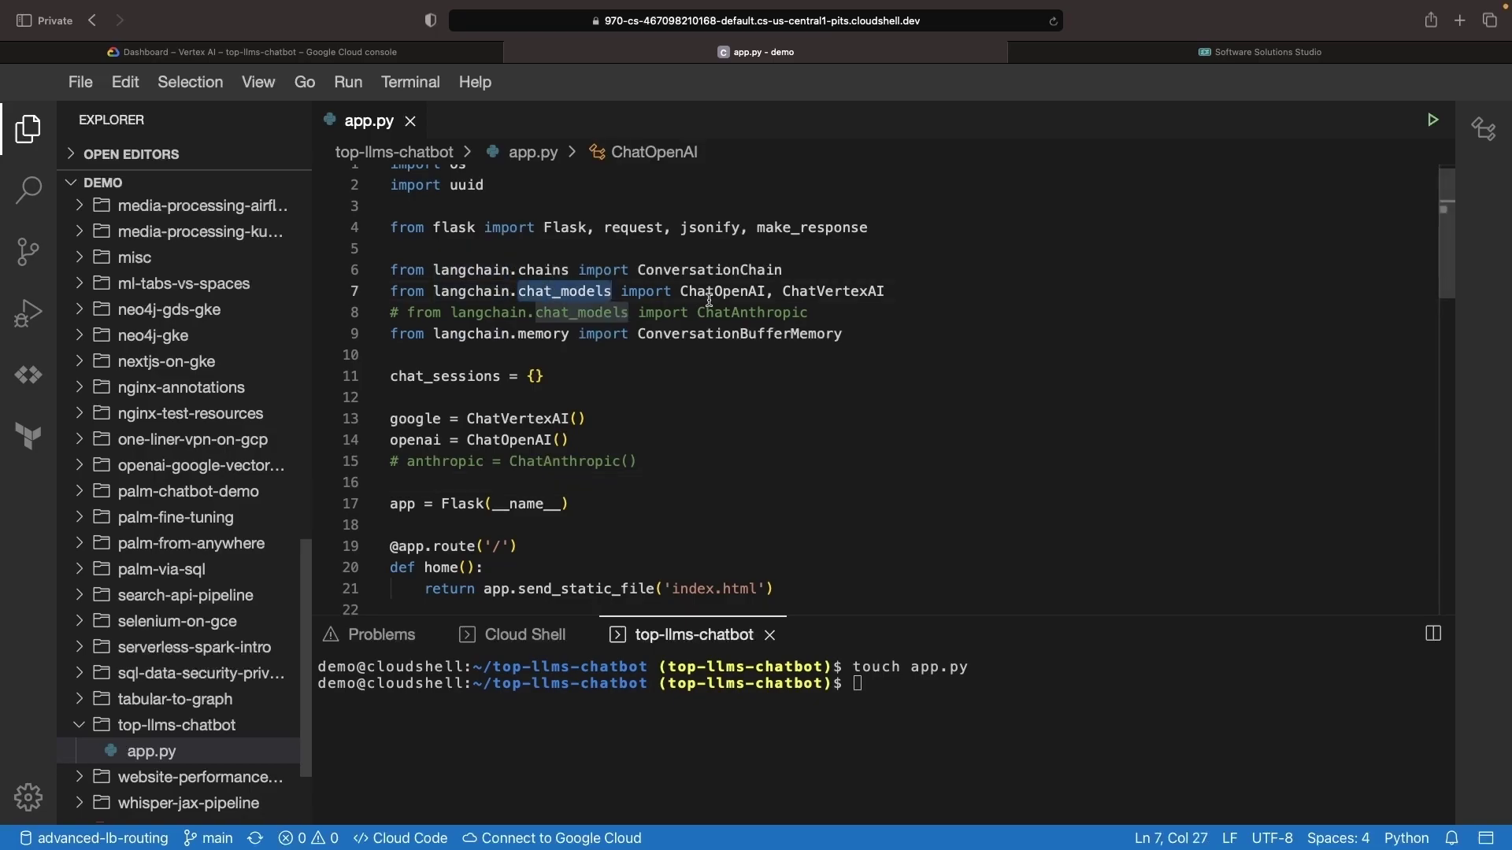
{"action": "left_click", "coordinate": [823, 291]}
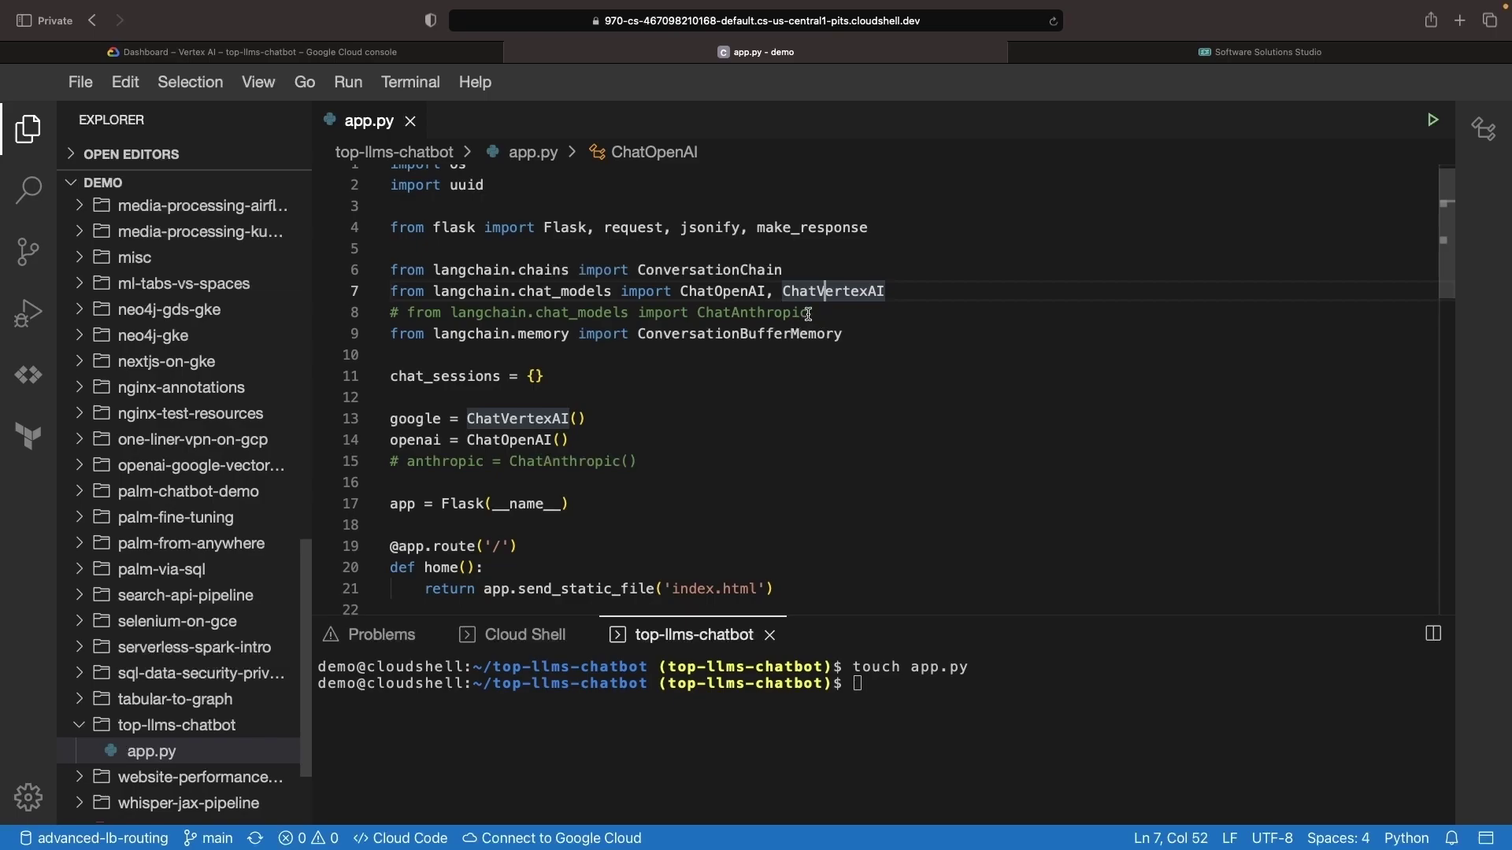
{"action": "left_click", "coordinate": [828, 312]}
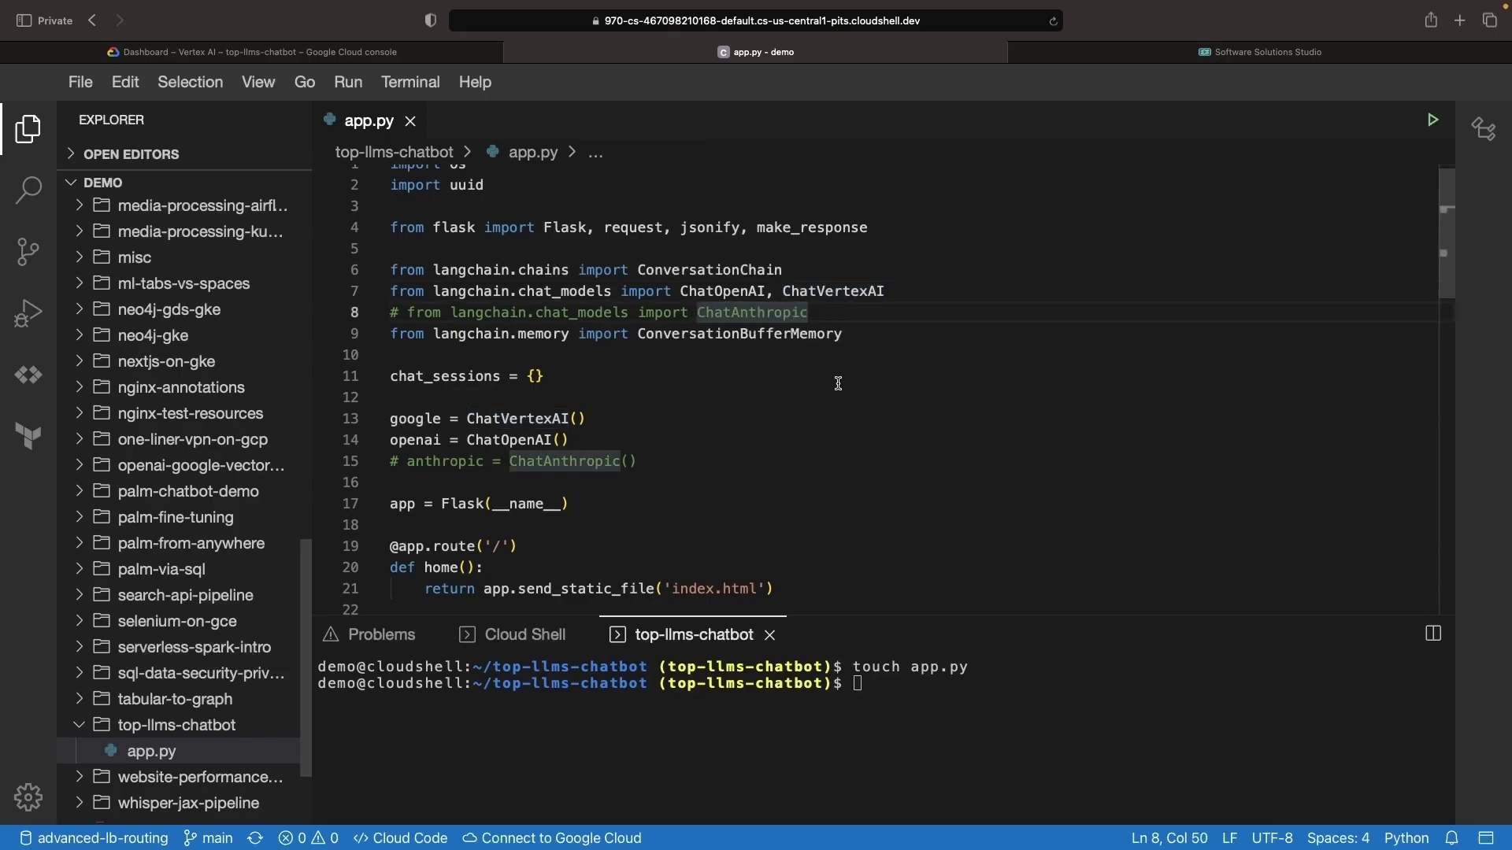
{"action": "scroll", "coordinate": [724, 356], "scroll_direction": "down", "scroll_amount": 2}
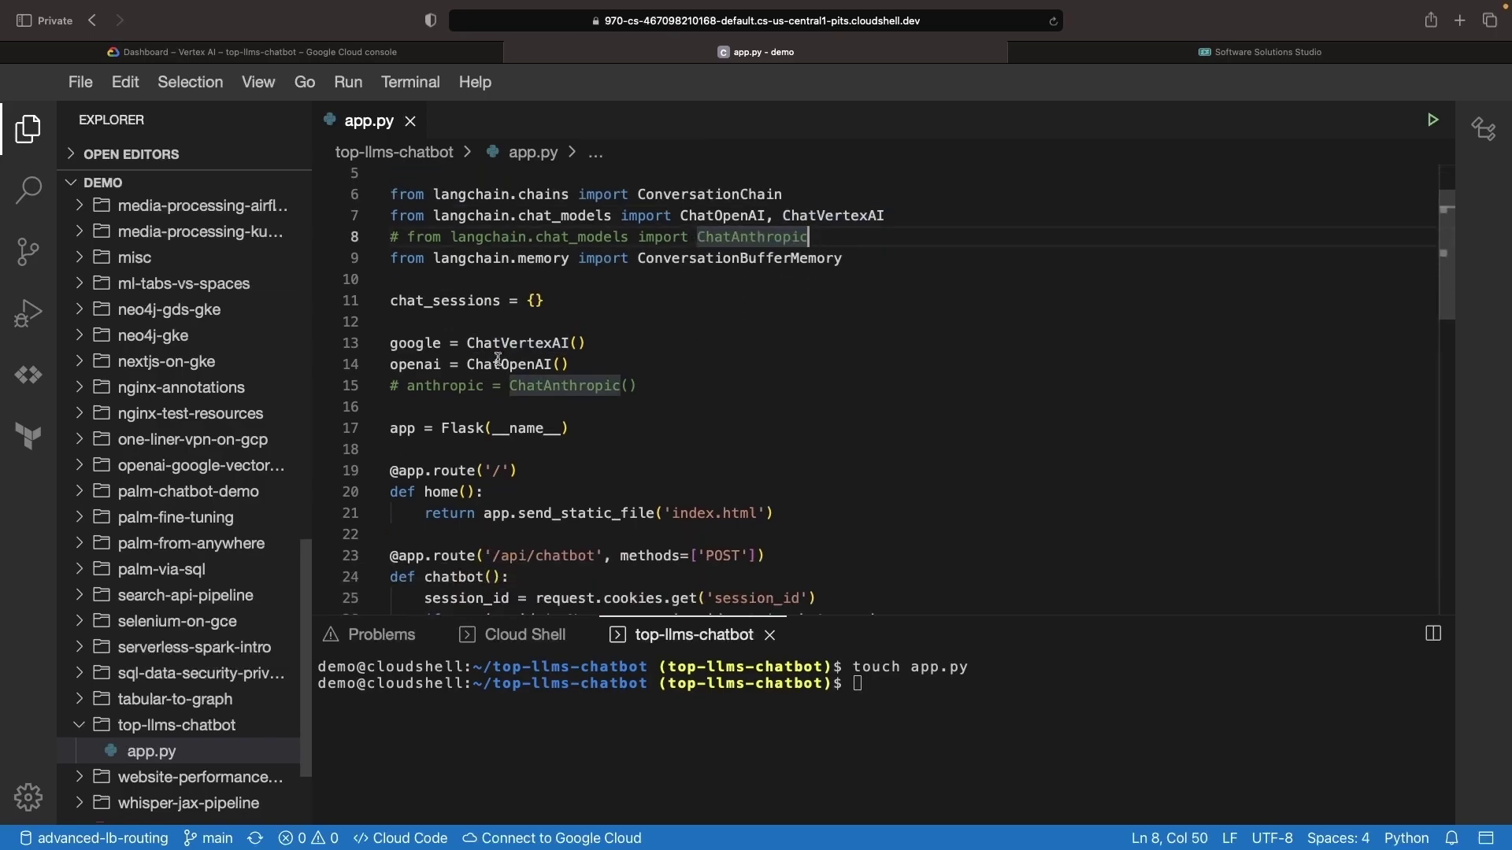
{"action": "scroll", "coordinate": [597, 389], "scroll_direction": "down", "scroll_amount": 2}
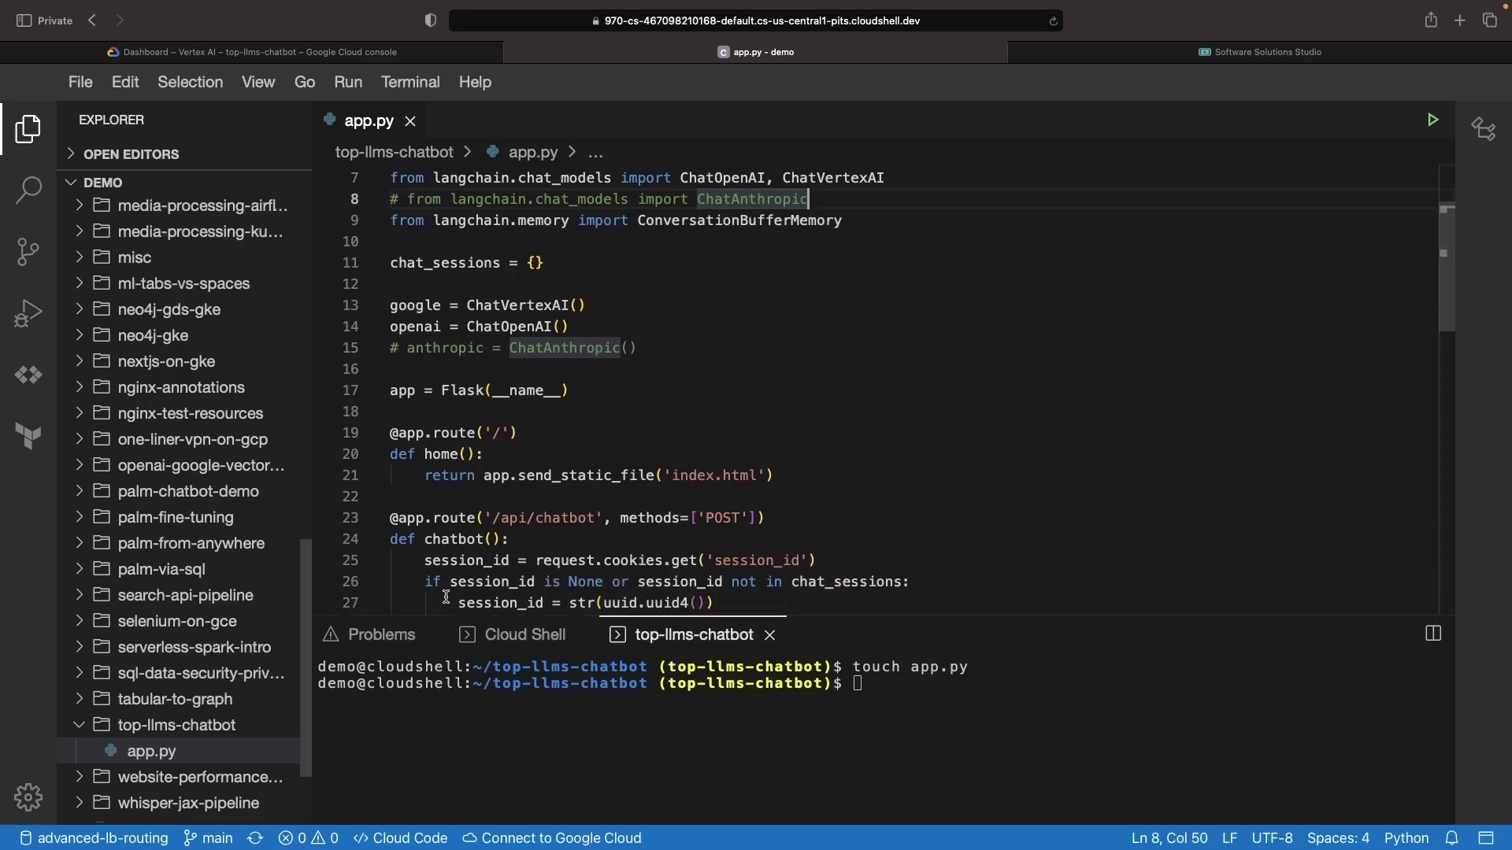
{"action": "scroll", "coordinate": [669, 525], "scroll_direction": "up", "scroll_amount": 2}
{"action": "scroll", "coordinate": [668, 524], "scroll_direction": "up", "scroll_amount": 3}
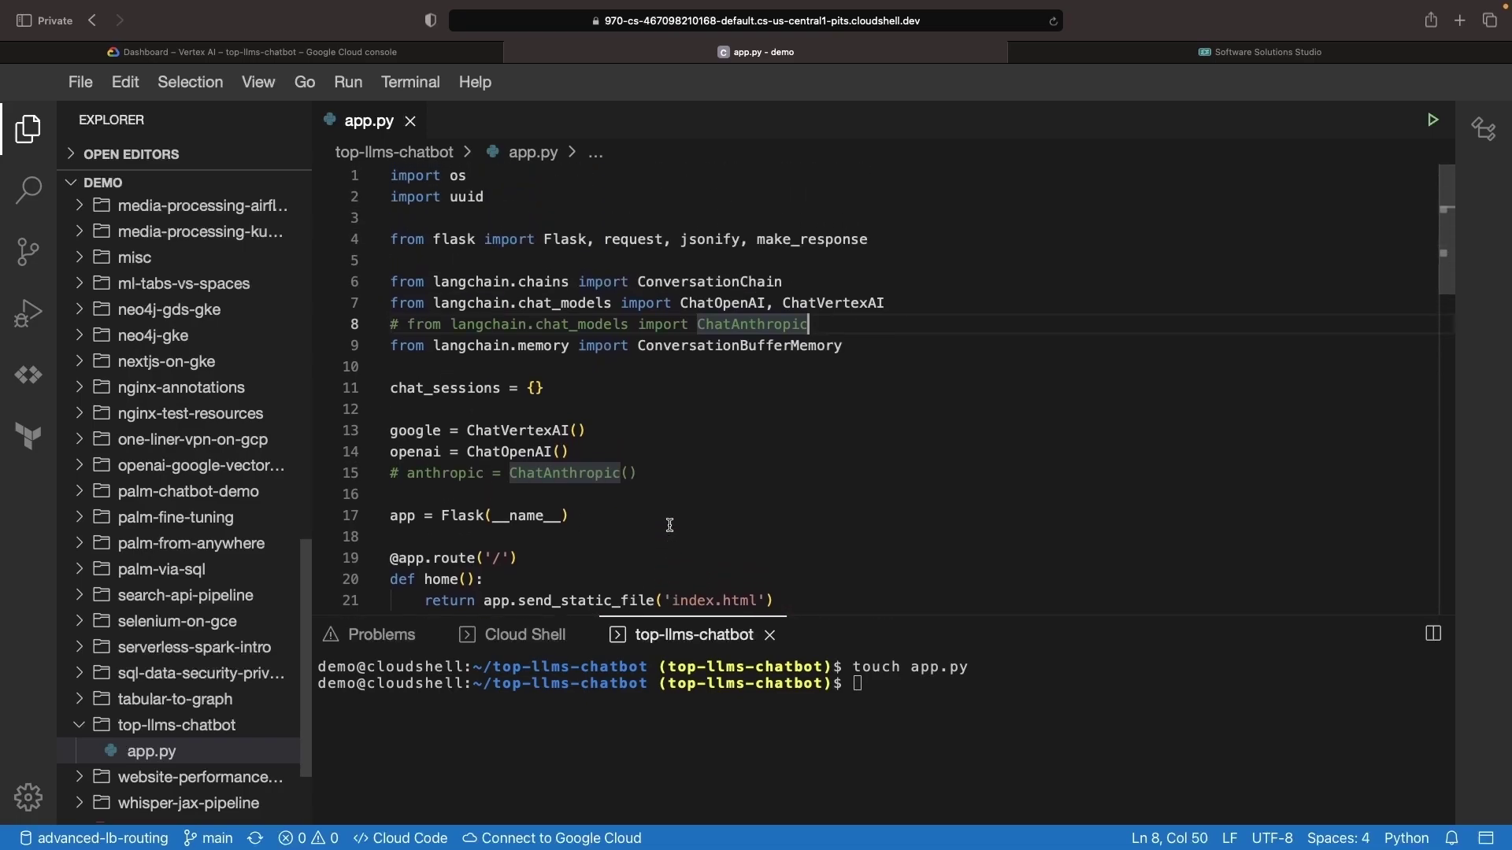
{"action": "scroll", "coordinate": [669, 524], "scroll_direction": "down", "scroll_amount": 2}
{"action": "scroll", "coordinate": [669, 524], "scroll_direction": "down", "scroll_amount": 3}
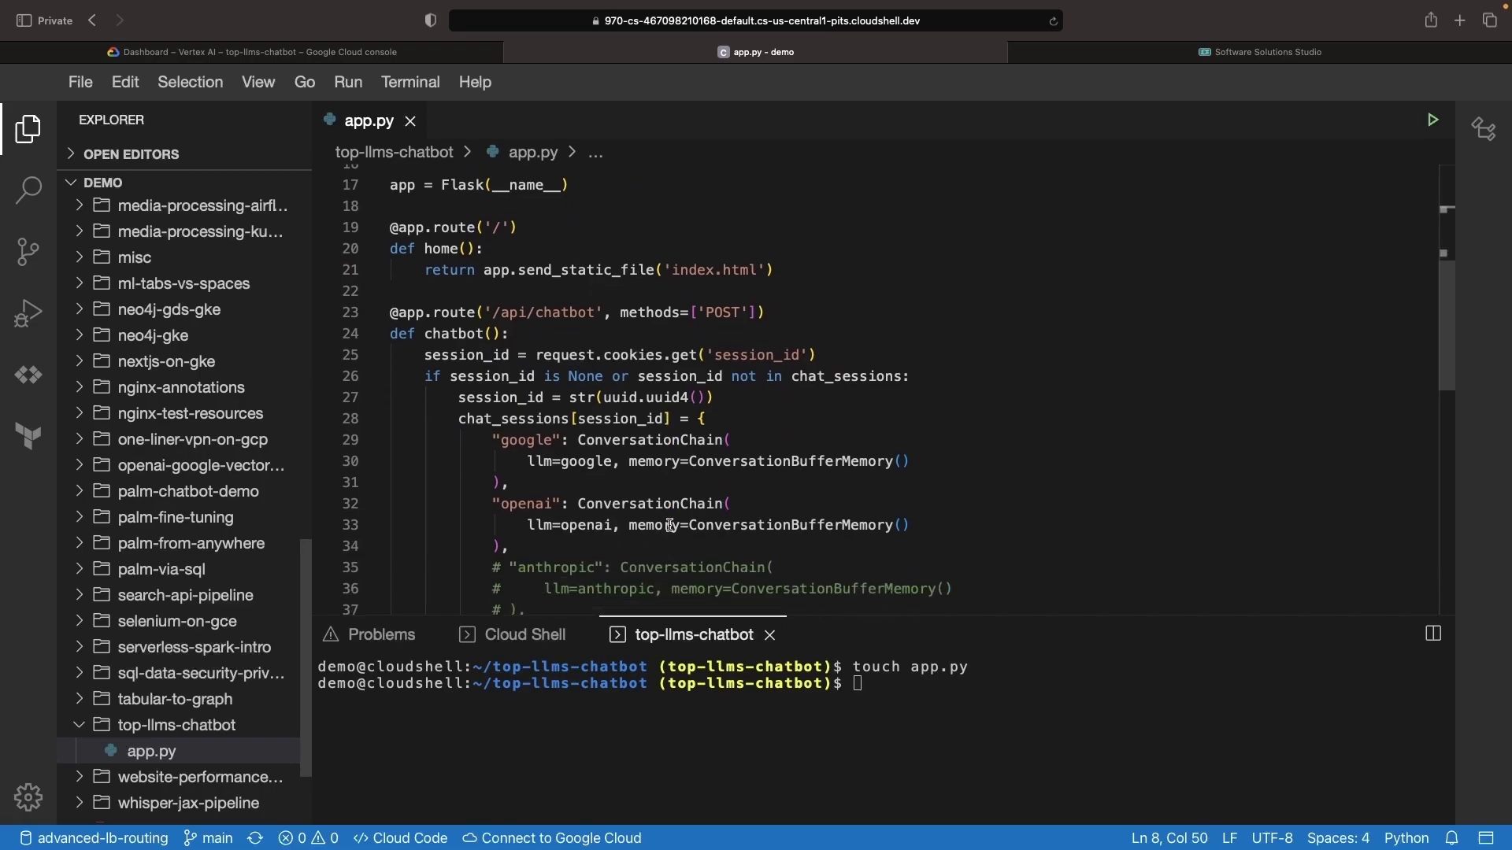
{"action": "left_click", "coordinate": [552, 288]}
{"action": "scroll", "coordinate": [724, 286], "scroll_direction": "down", "scroll_amount": 1}
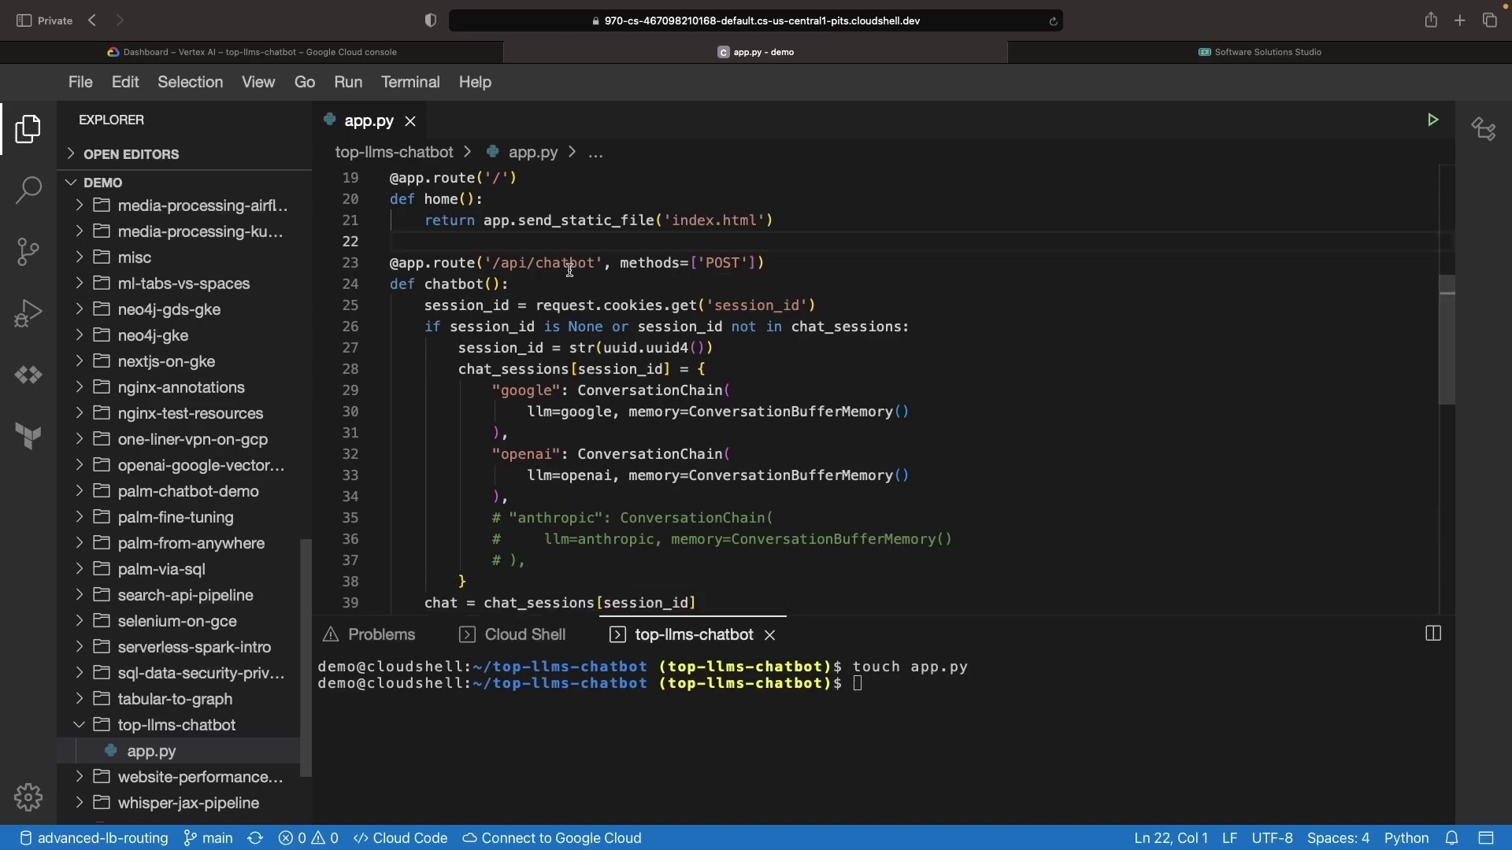
{"action": "scroll", "coordinate": [737, 440], "scroll_direction": "down", "scroll_amount": 1}
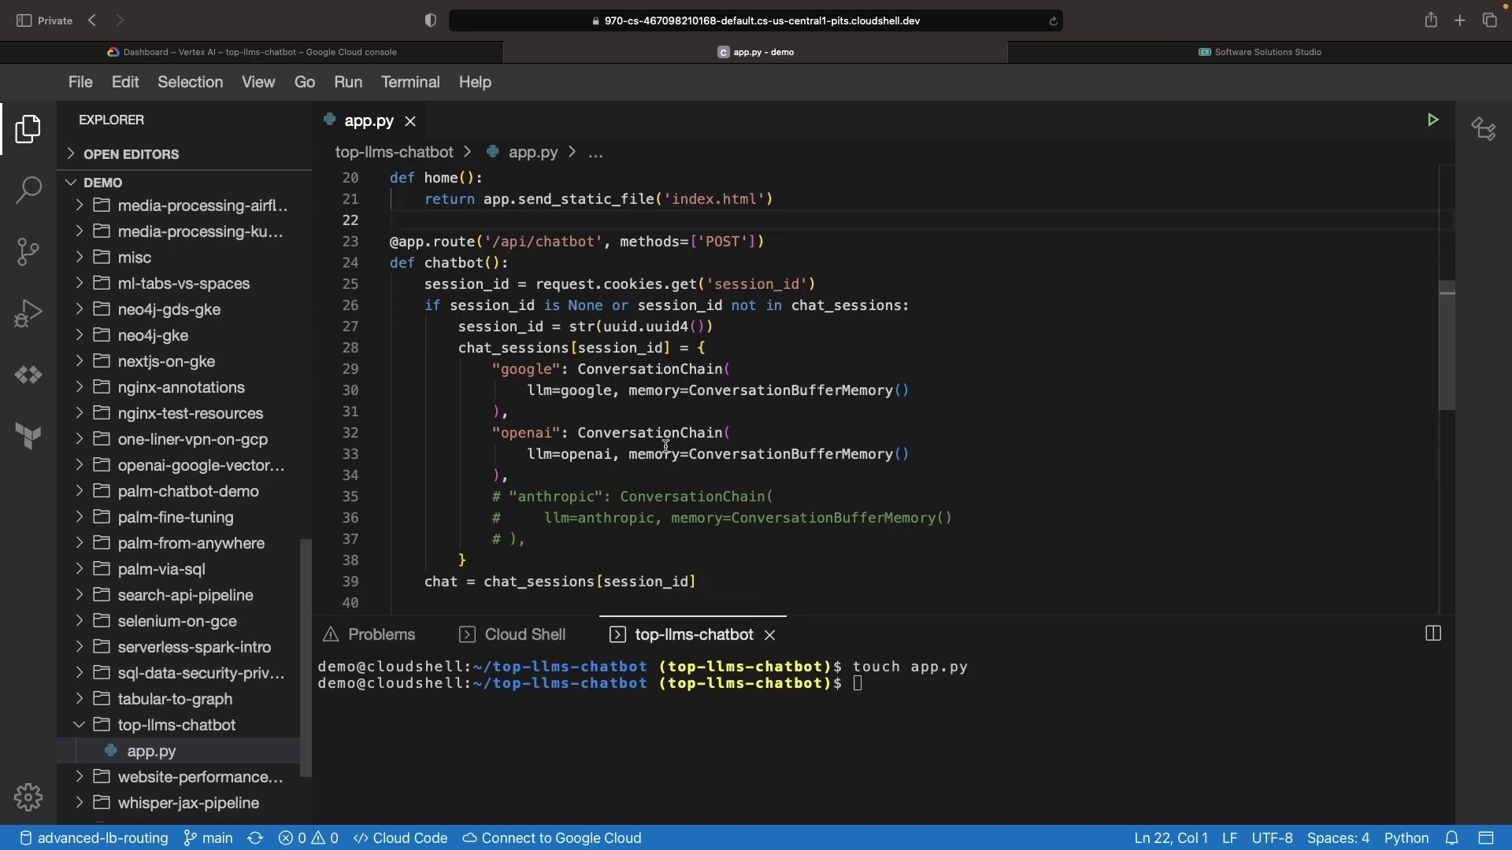
{"action": "mouse_move", "coordinate": [580, 475]}
{"action": "scroll", "coordinate": [596, 446], "scroll_direction": "down", "scroll_amount": 1}
{"action": "left_click", "coordinate": [585, 524]}
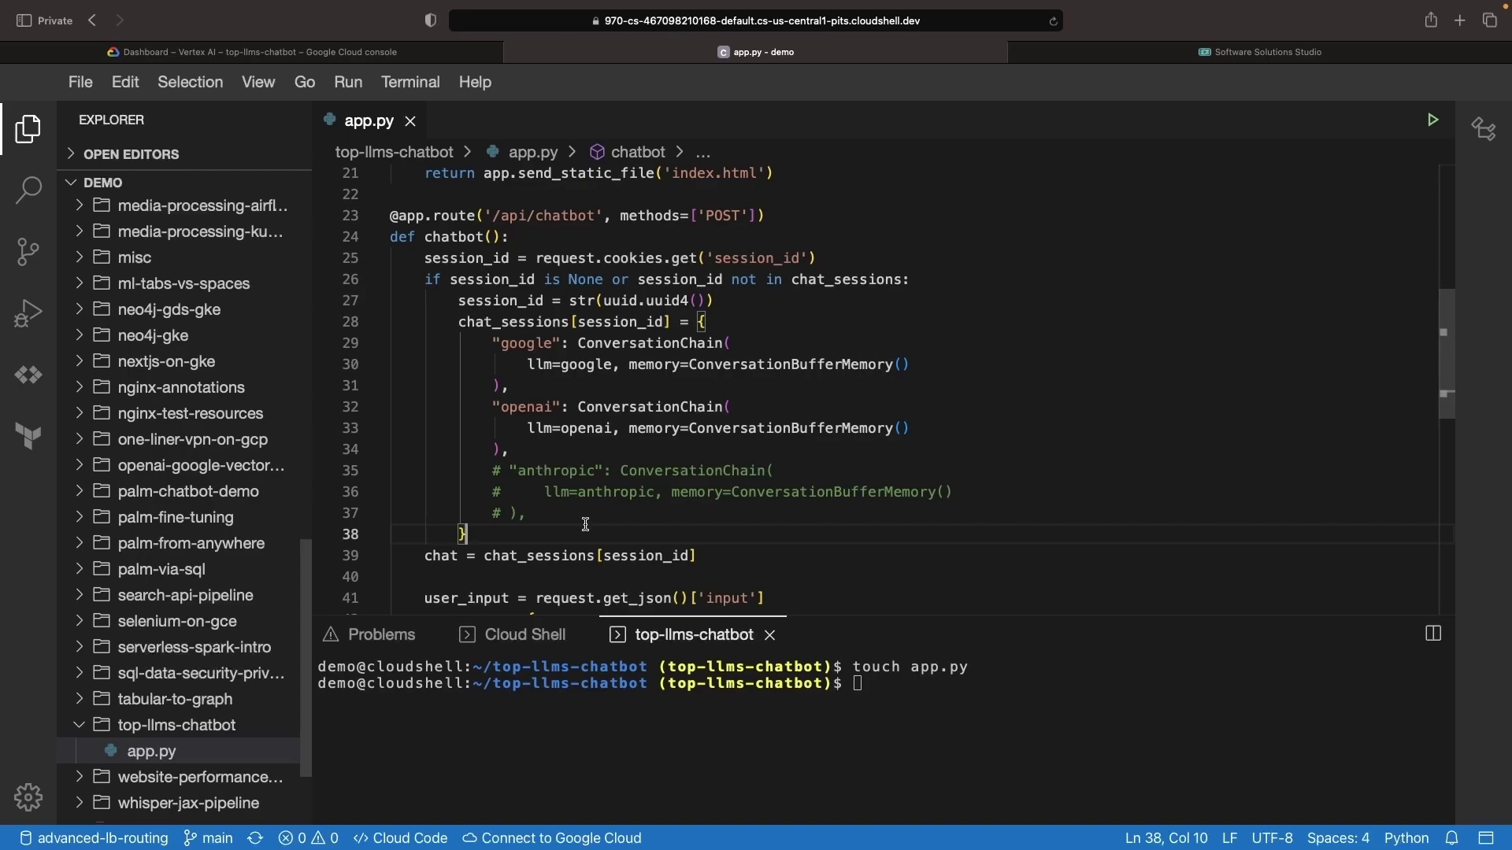
{"action": "left_click", "coordinate": [706, 520]}
{"action": "scroll", "coordinate": [619, 296], "scroll_direction": "up", "scroll_amount": 1}
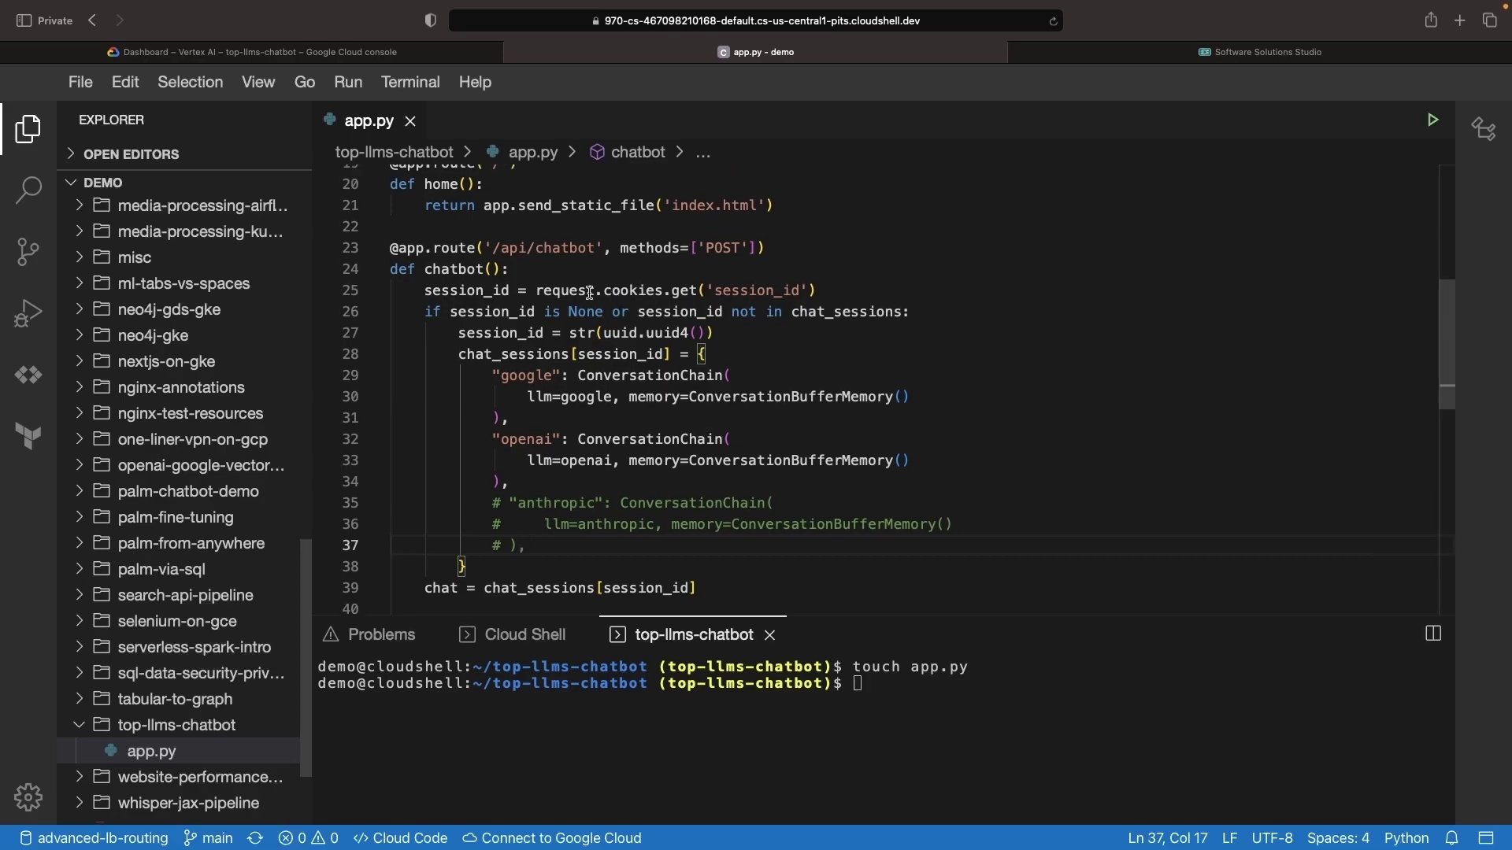
{"action": "left_click", "coordinate": [778, 291]}
{"action": "double_click", "coordinate": [642, 291]}
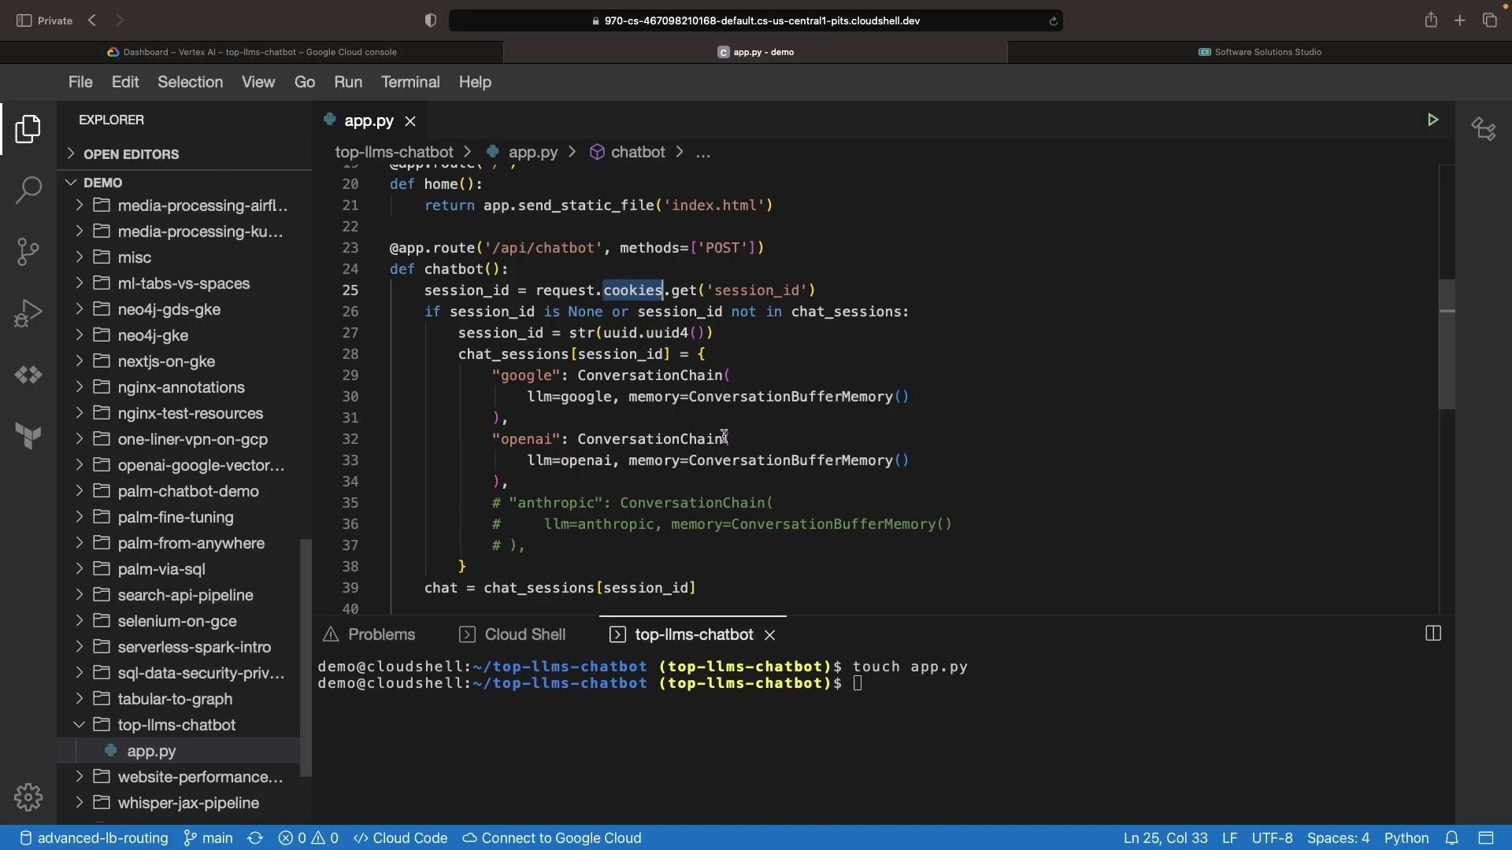
{"action": "left_click", "coordinate": [546, 419]}
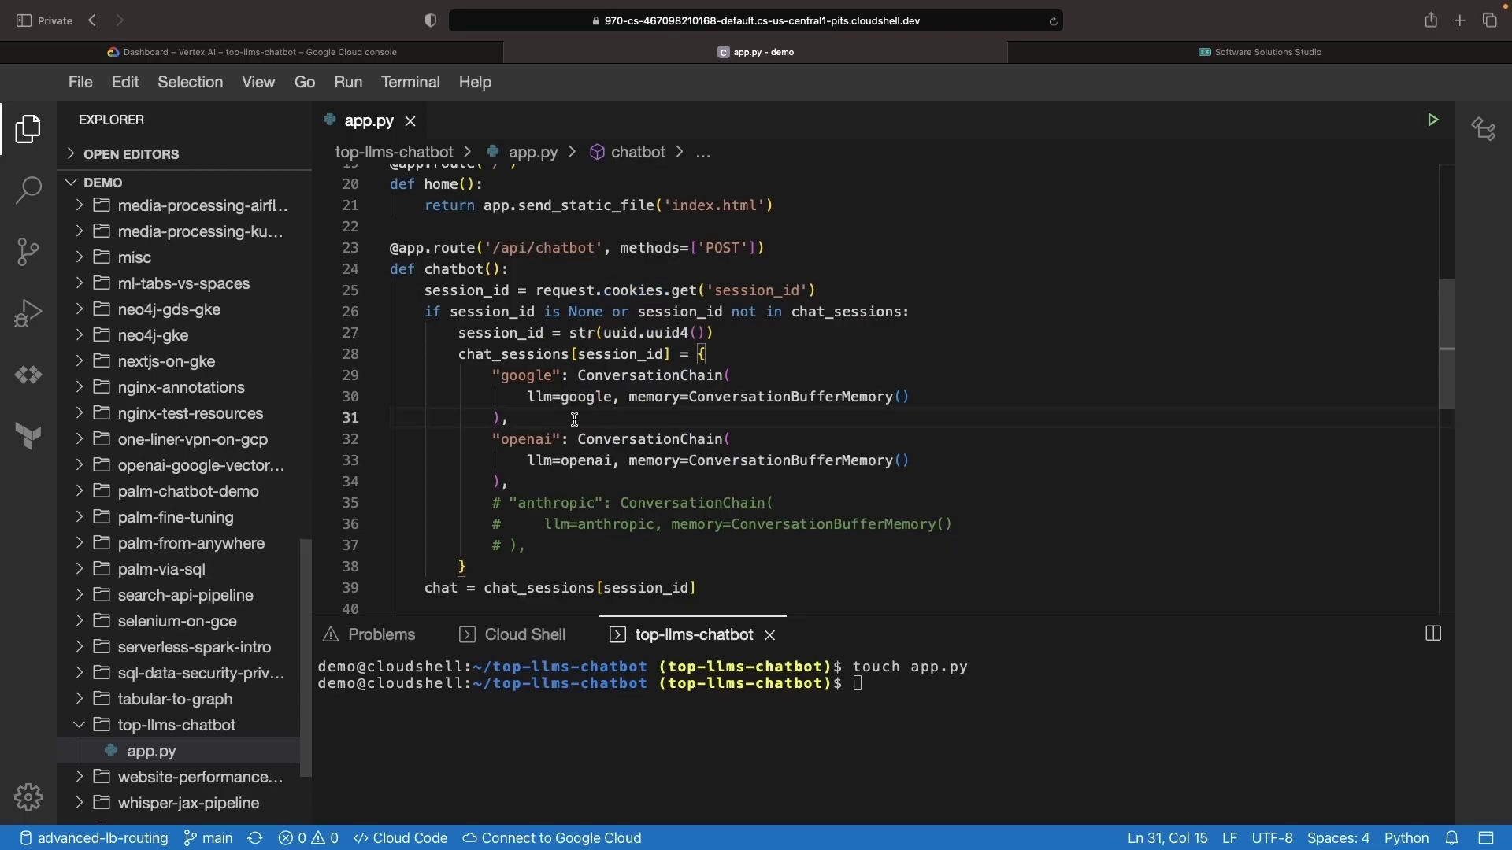
{"action": "scroll", "coordinate": [574, 419], "scroll_direction": "down", "scroll_amount": 1}
{"action": "double_click", "coordinate": [652, 344]}
{"action": "left_click", "coordinate": [652, 344]}
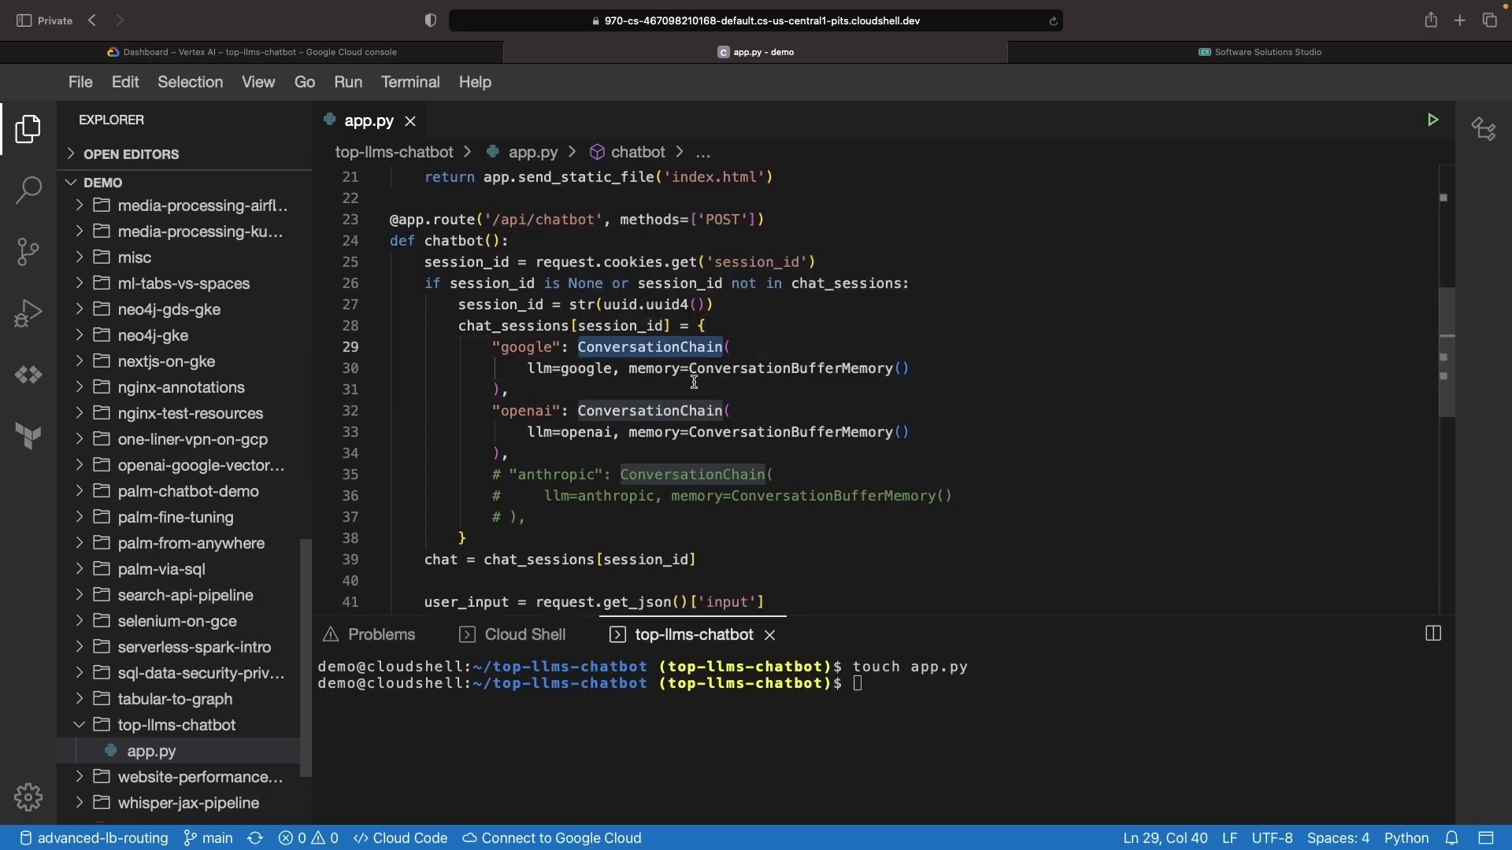
{"action": "left_click", "coordinate": [584, 368]}
{"action": "key", "text": "Down"}
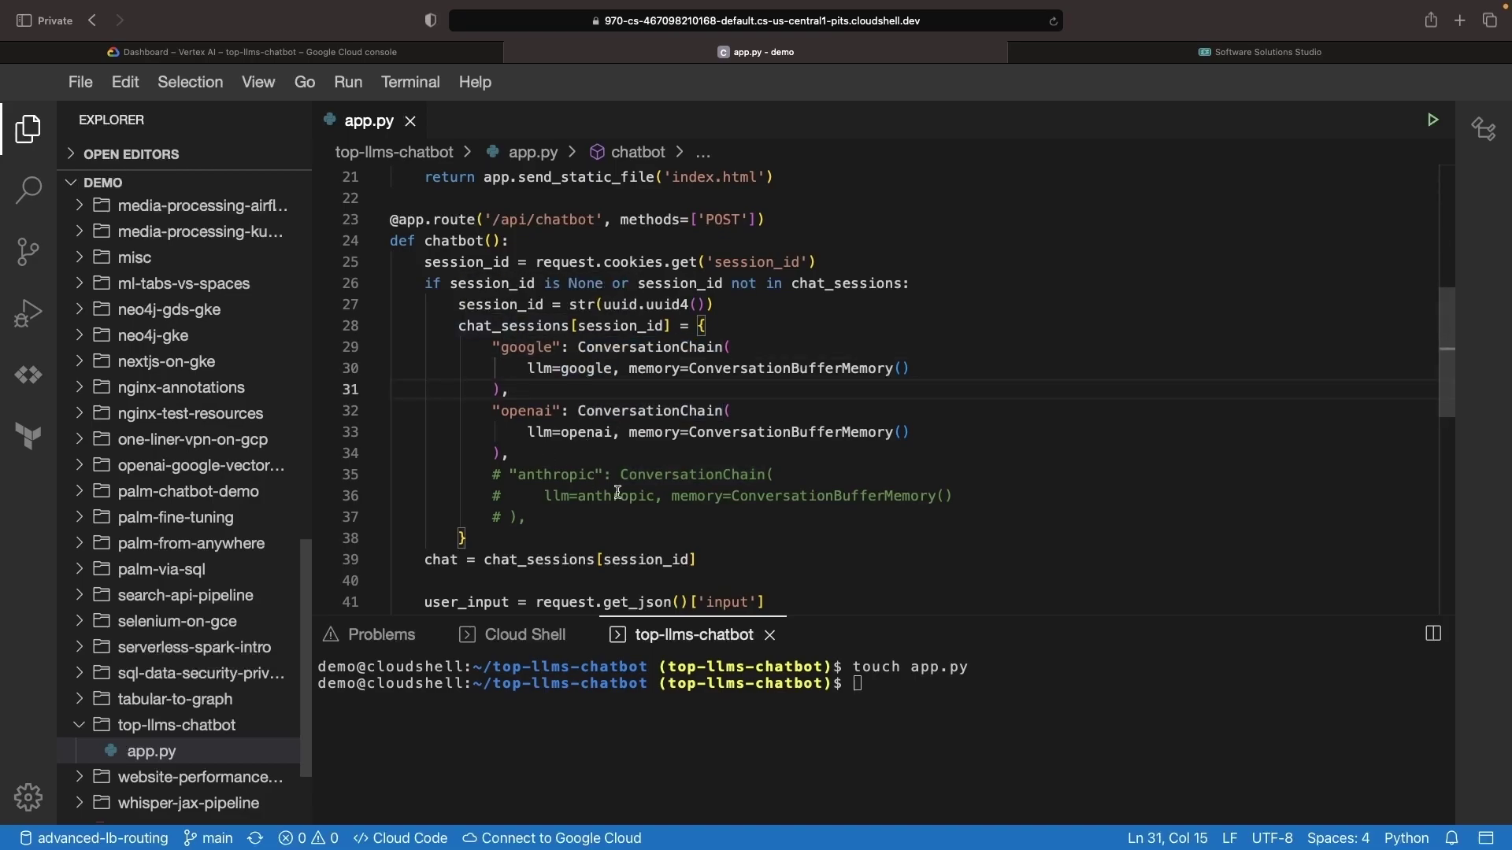
{"action": "double_click", "coordinate": [516, 325]}
{"action": "scroll", "coordinate": [487, 284], "scroll_direction": "up", "scroll_amount": 1}
{"action": "scroll", "coordinate": [486, 285], "scroll_direction": "up", "scroll_amount": 2}
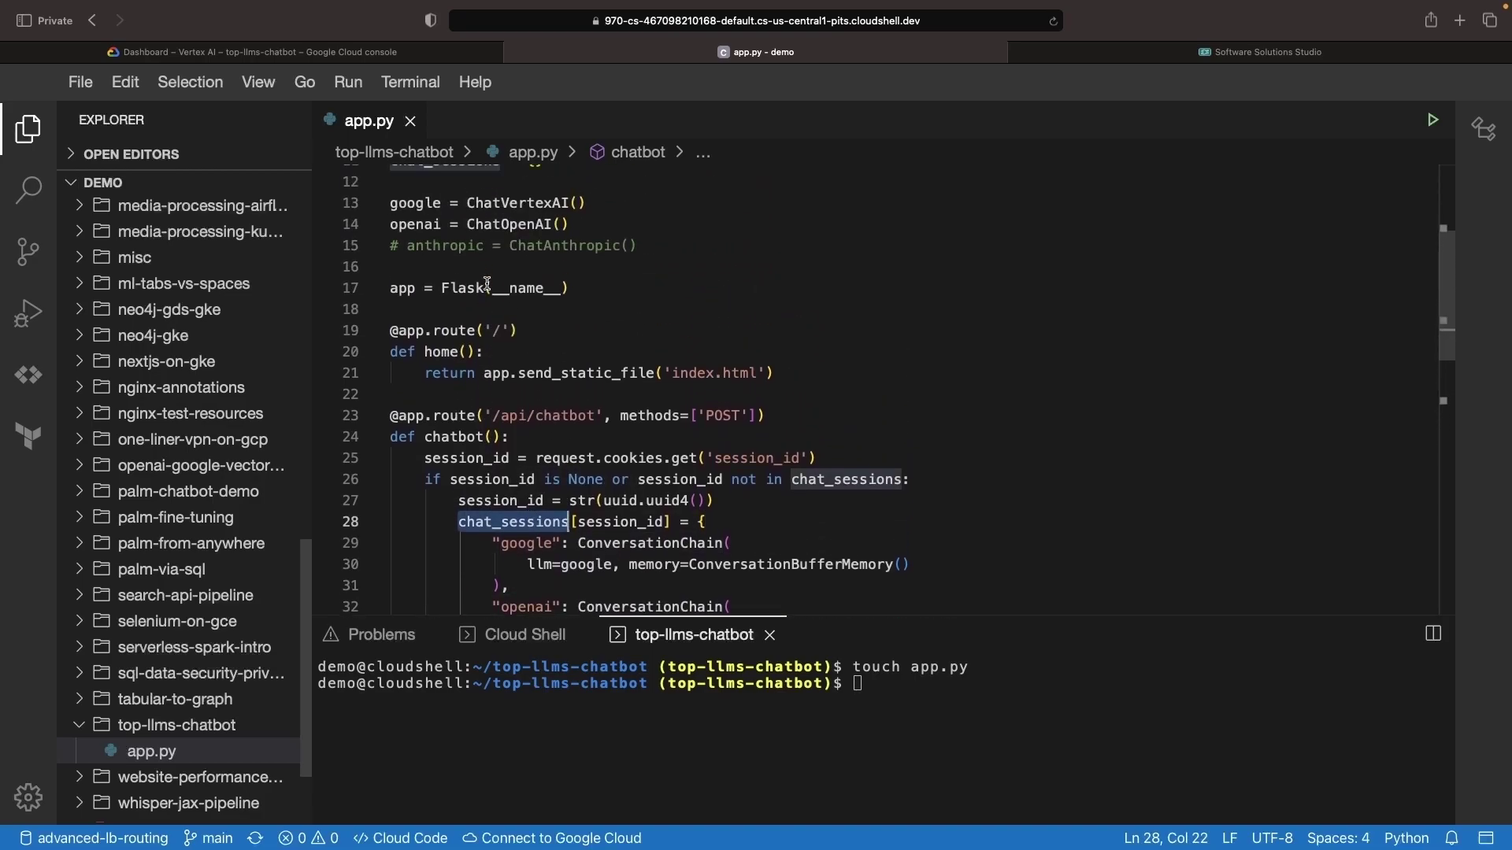
{"action": "scroll", "coordinate": [484, 271], "scroll_direction": "up", "scroll_amount": 2}
{"action": "double_click", "coordinate": [477, 252]}
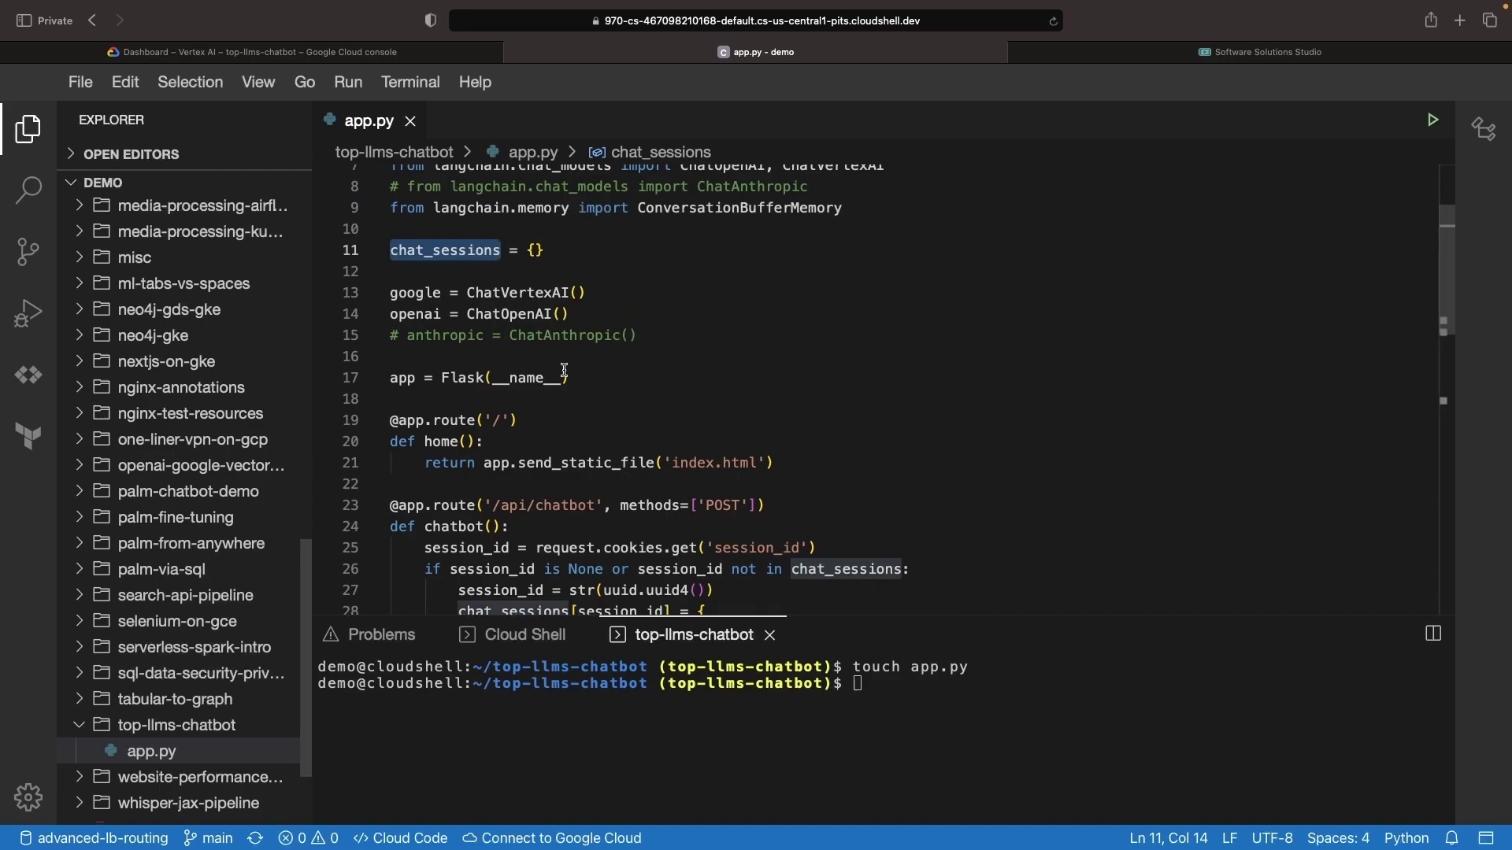
{"action": "scroll", "coordinate": [617, 462], "scroll_direction": "down", "scroll_amount": 1}
{"action": "scroll", "coordinate": [619, 464], "scroll_direction": "down", "scroll_amount": 1}
{"action": "scroll", "coordinate": [619, 465], "scroll_direction": "down", "scroll_amount": 1}
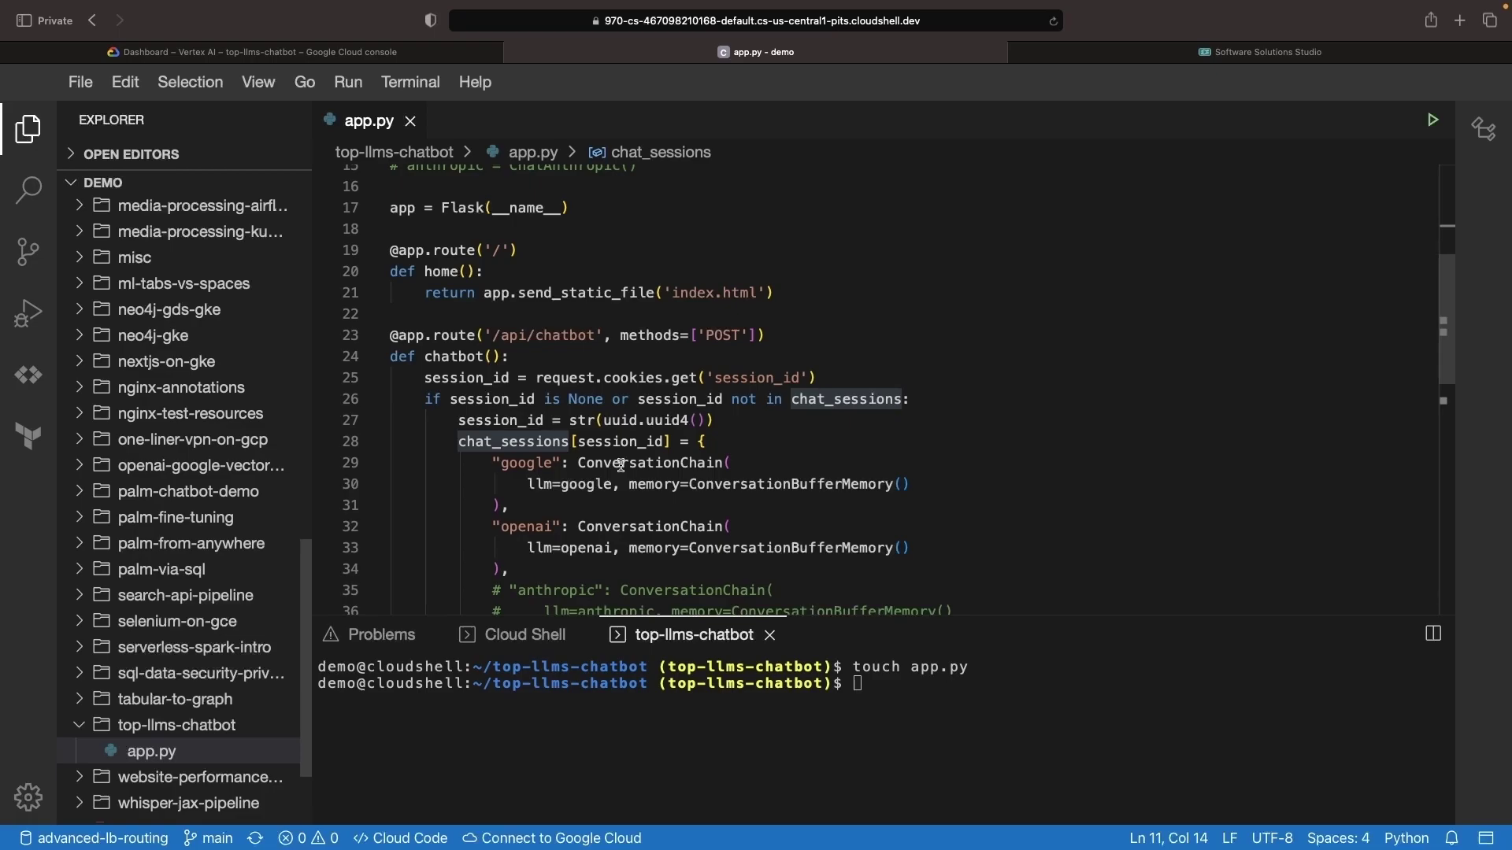
{"action": "left_click", "coordinate": [661, 355]}
{"action": "scroll", "coordinate": [709, 403], "scroll_direction": "down", "scroll_amount": 5}
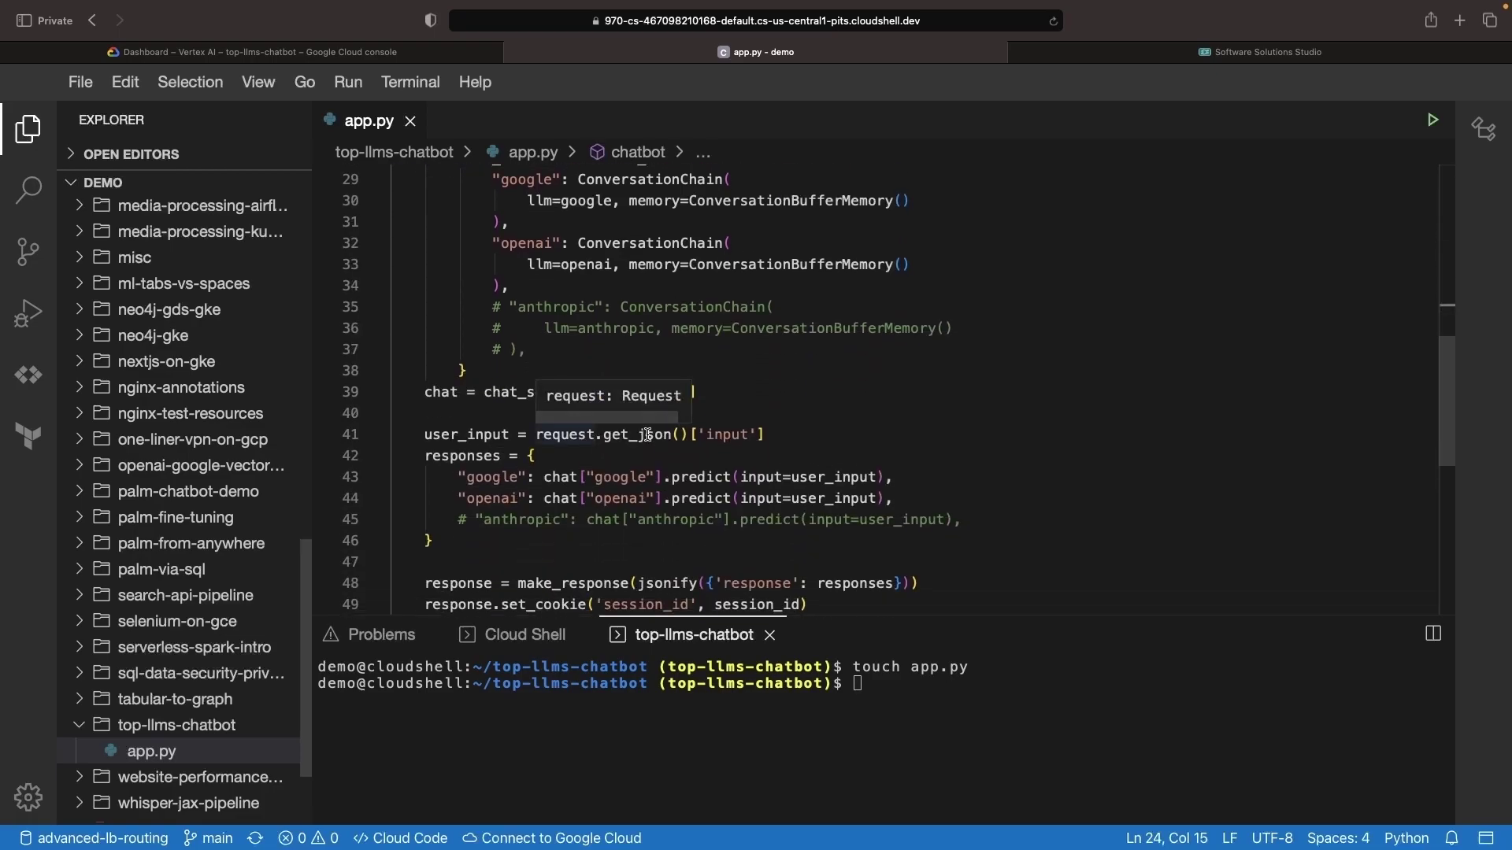
Review the request input and returned response in app.py, then select port 1313.
{"action": "double_click", "coordinate": [717, 434]}
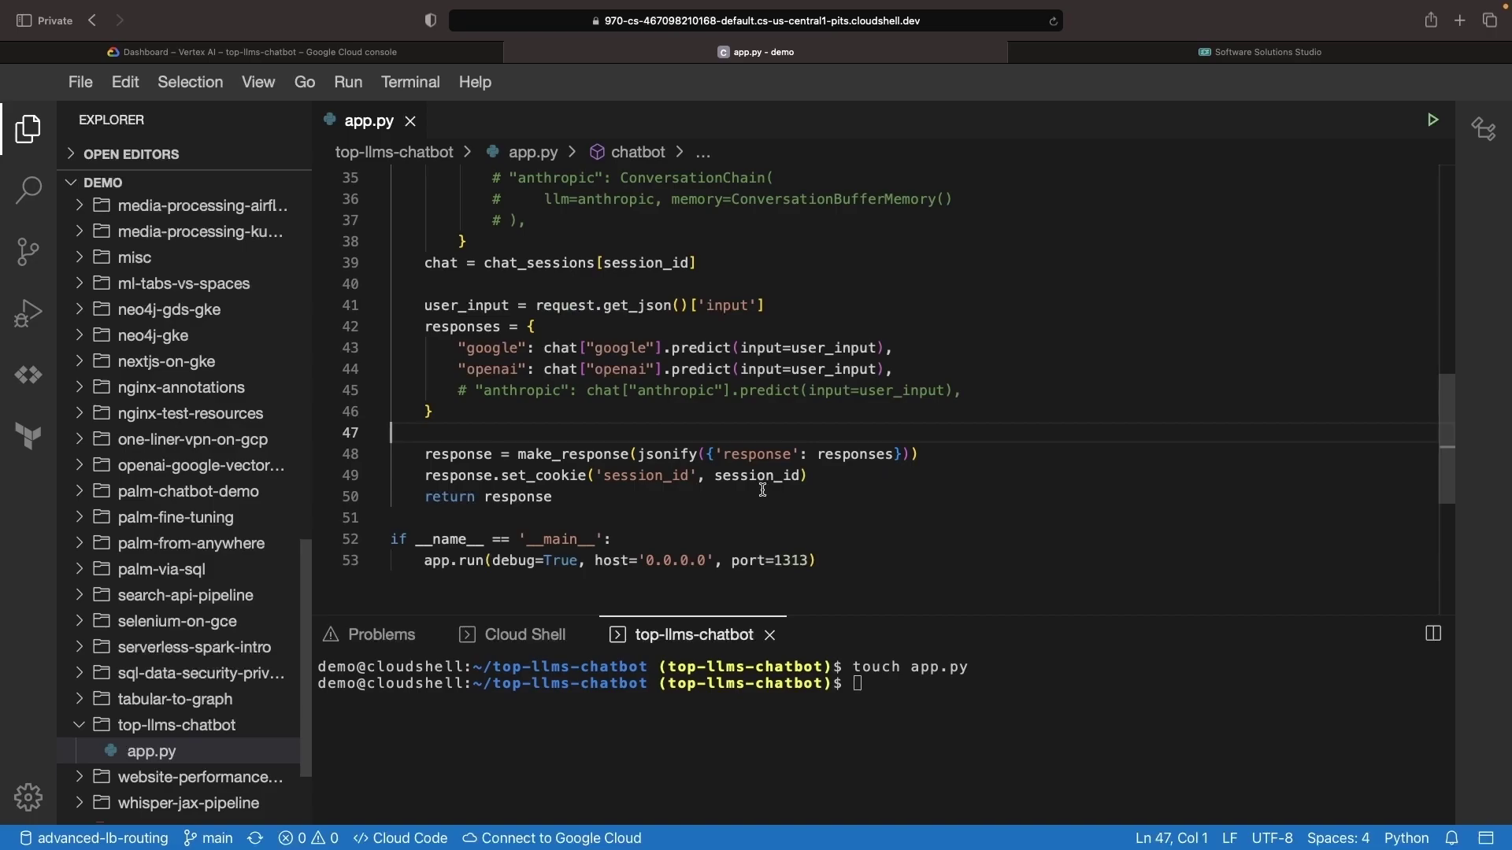
{"action": "left_click", "coordinate": [670, 476]}
{"action": "scroll", "coordinate": [676, 499], "scroll_direction": "down", "scroll_amount": 1}
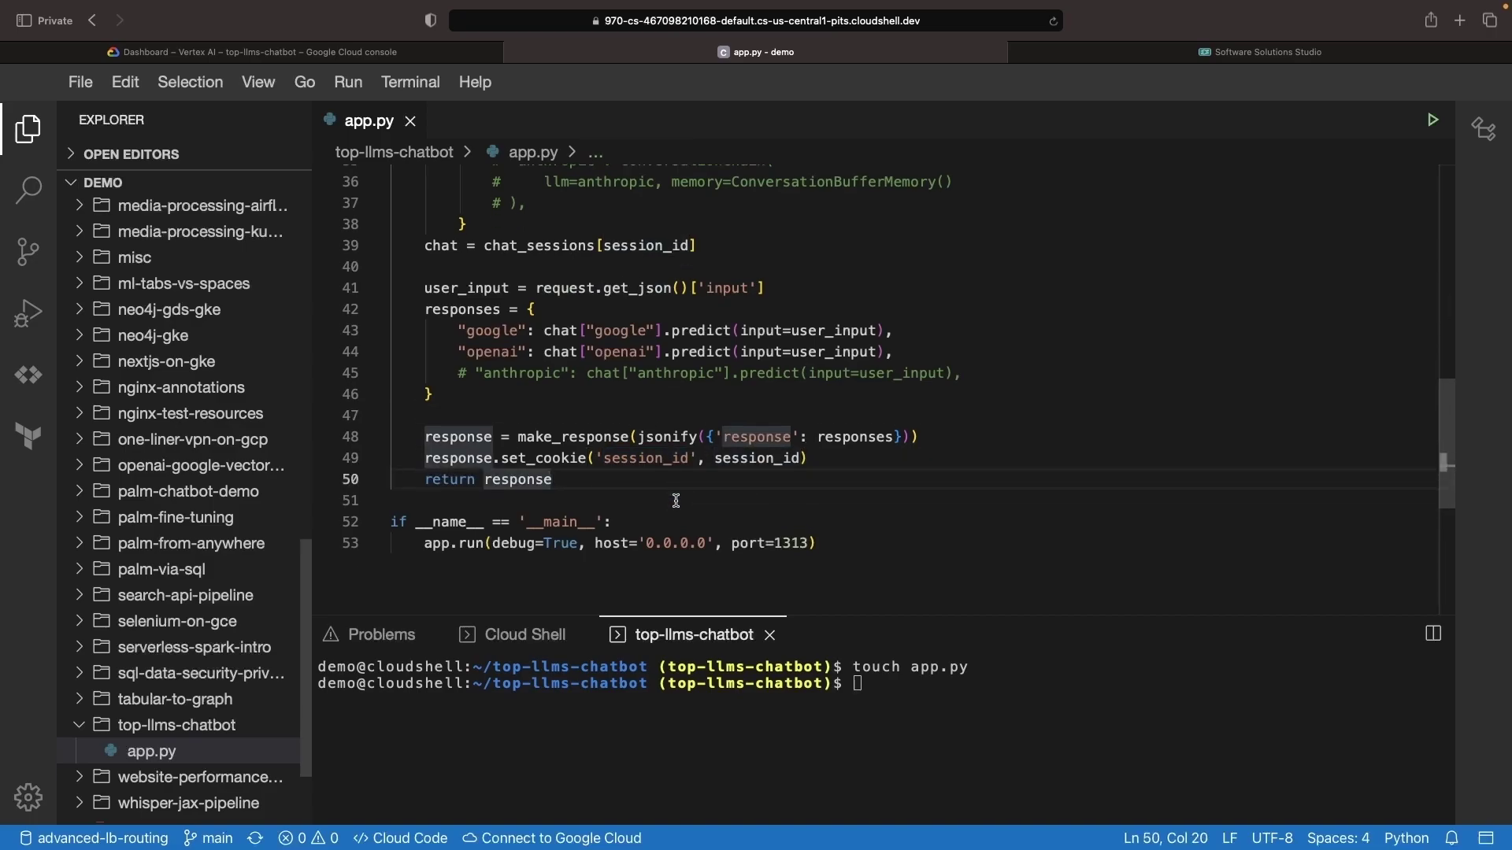
{"action": "left_click", "coordinate": [650, 452]}
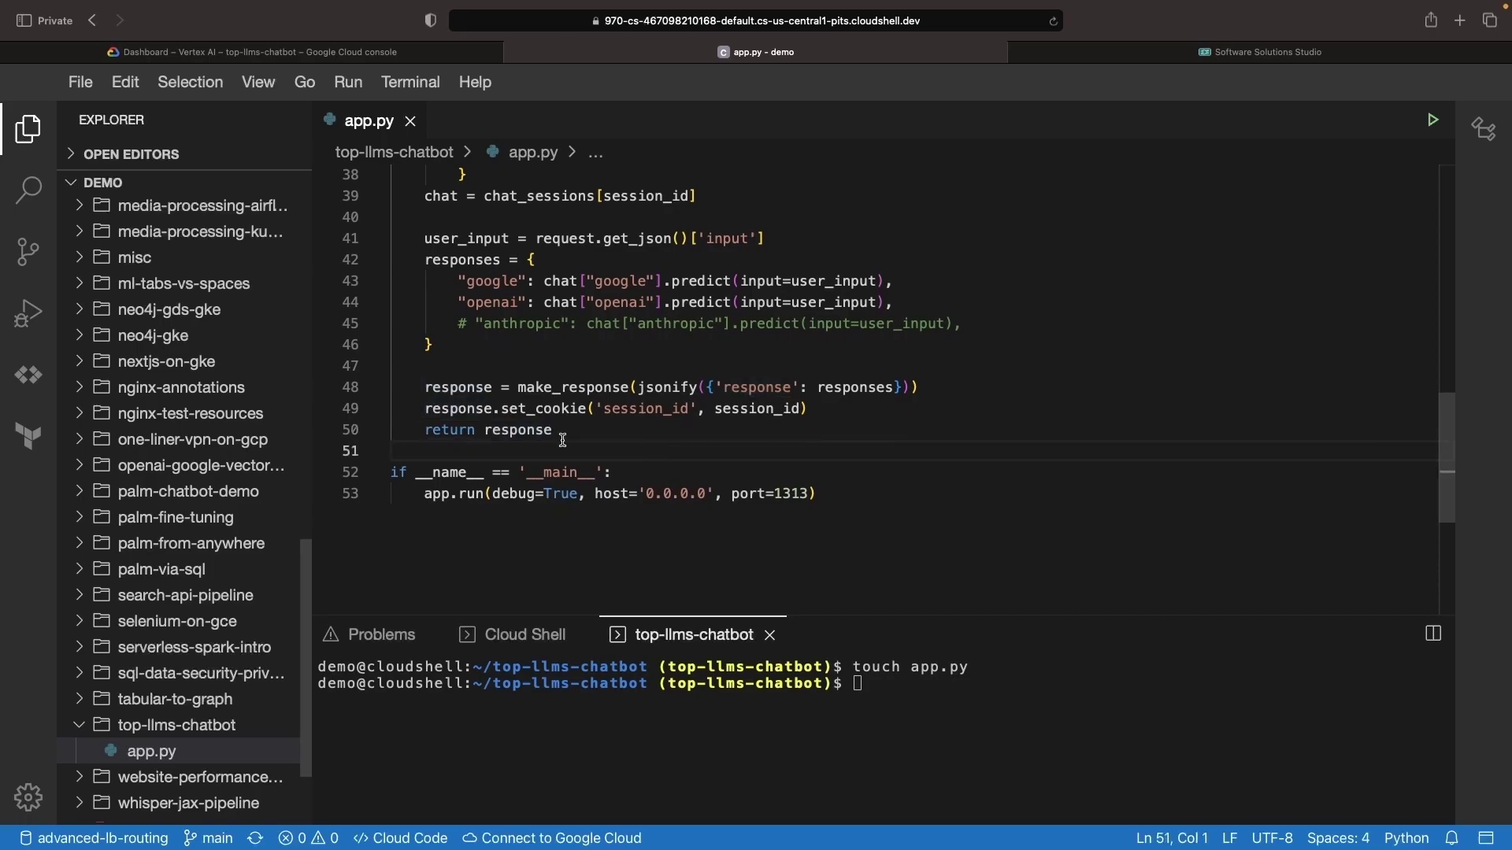
{"action": "double_click", "coordinate": [792, 493]}
{"action": "type", "text": "8080"}
Finish the 8080 port edit and inspect the Langchain box in the architecture diagram.
{"action": "left_click", "coordinate": [750, 445]}
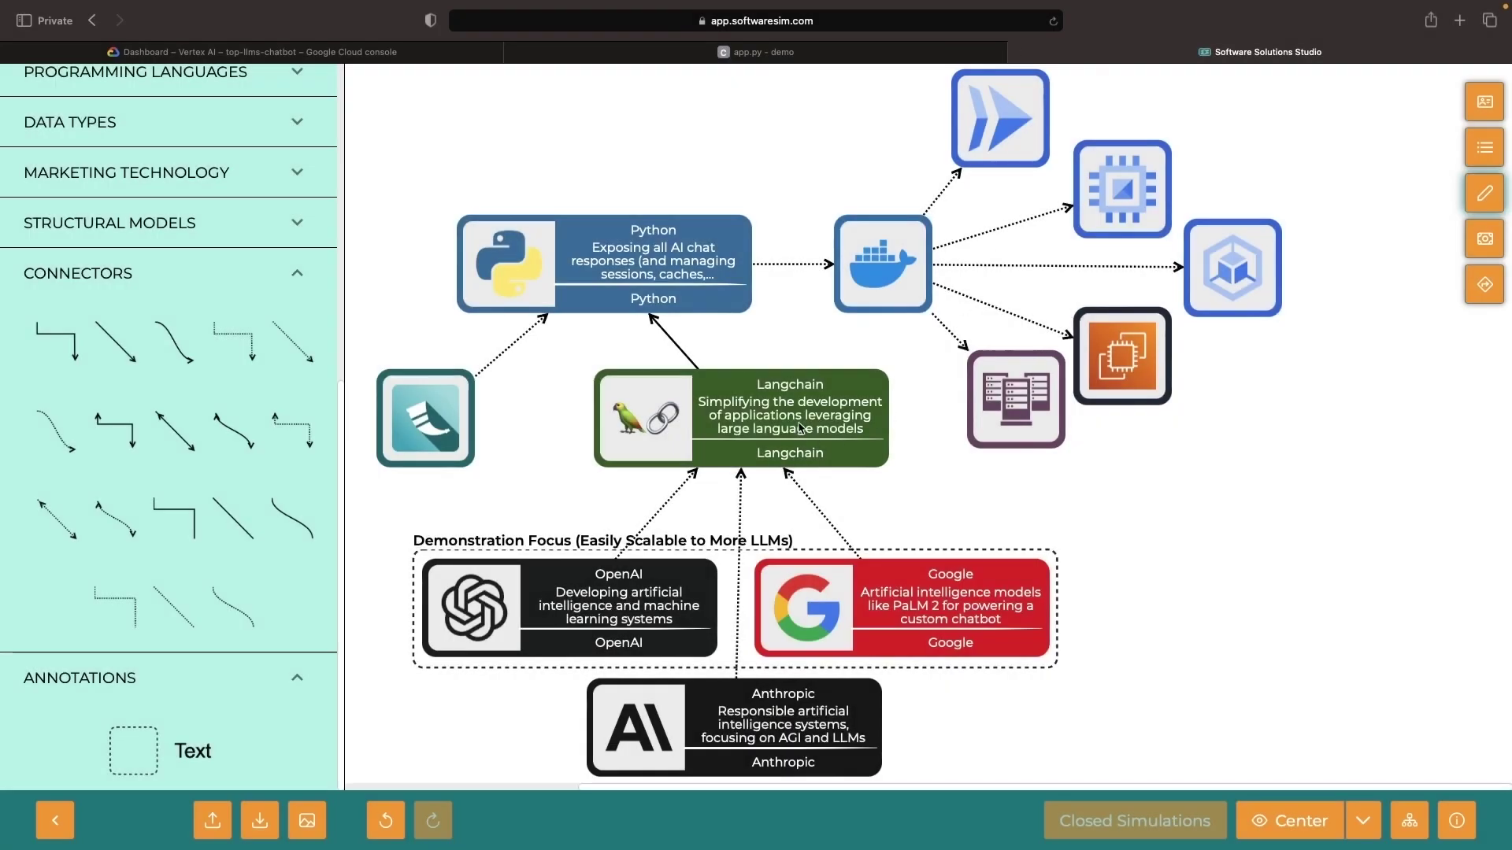
{"action": "left_click", "coordinate": [800, 430]}
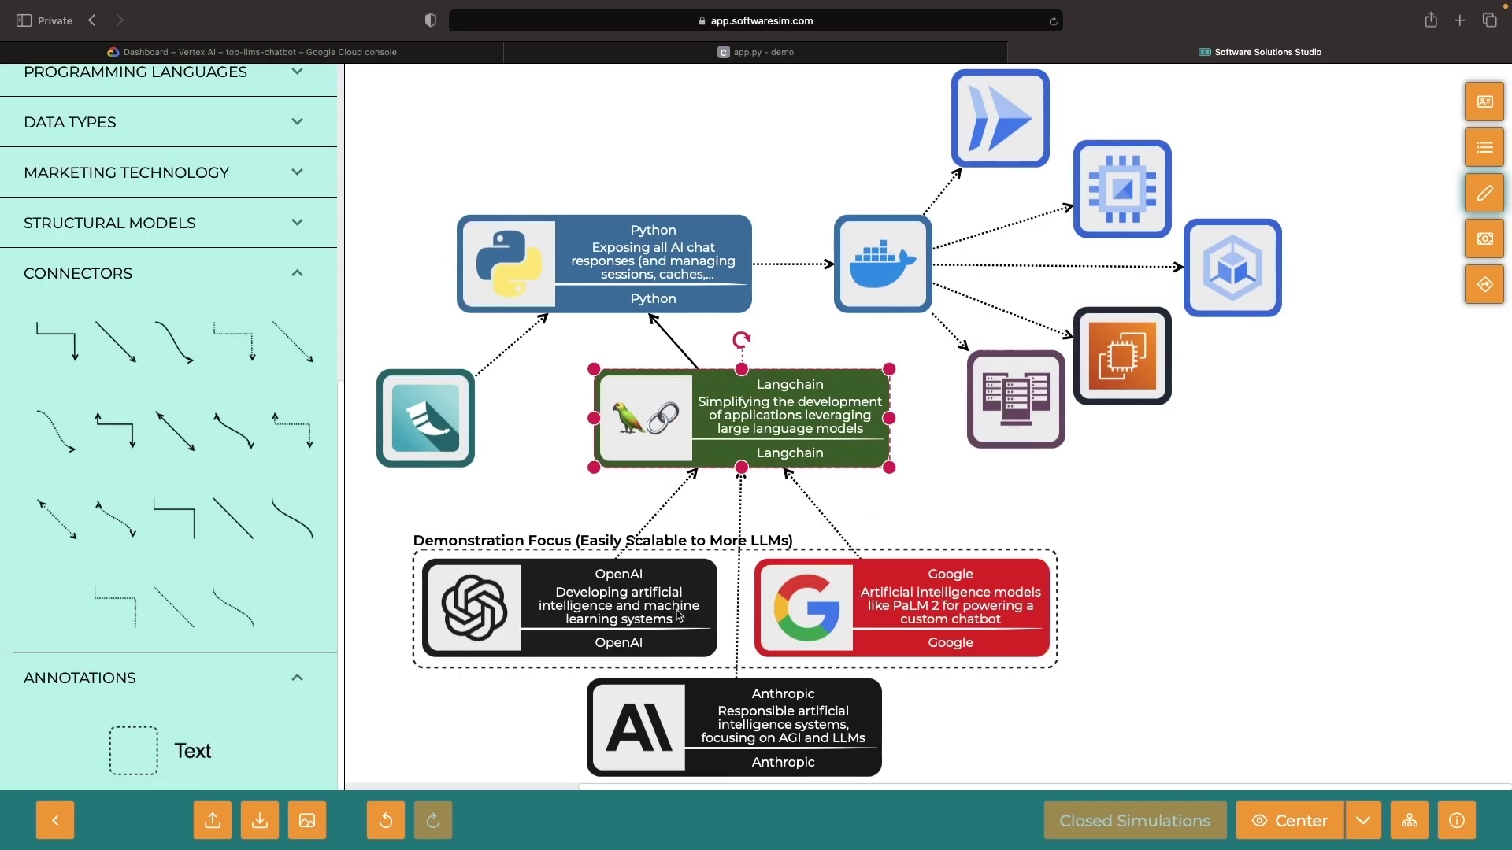
{"action": "left_click", "coordinate": [944, 508]}
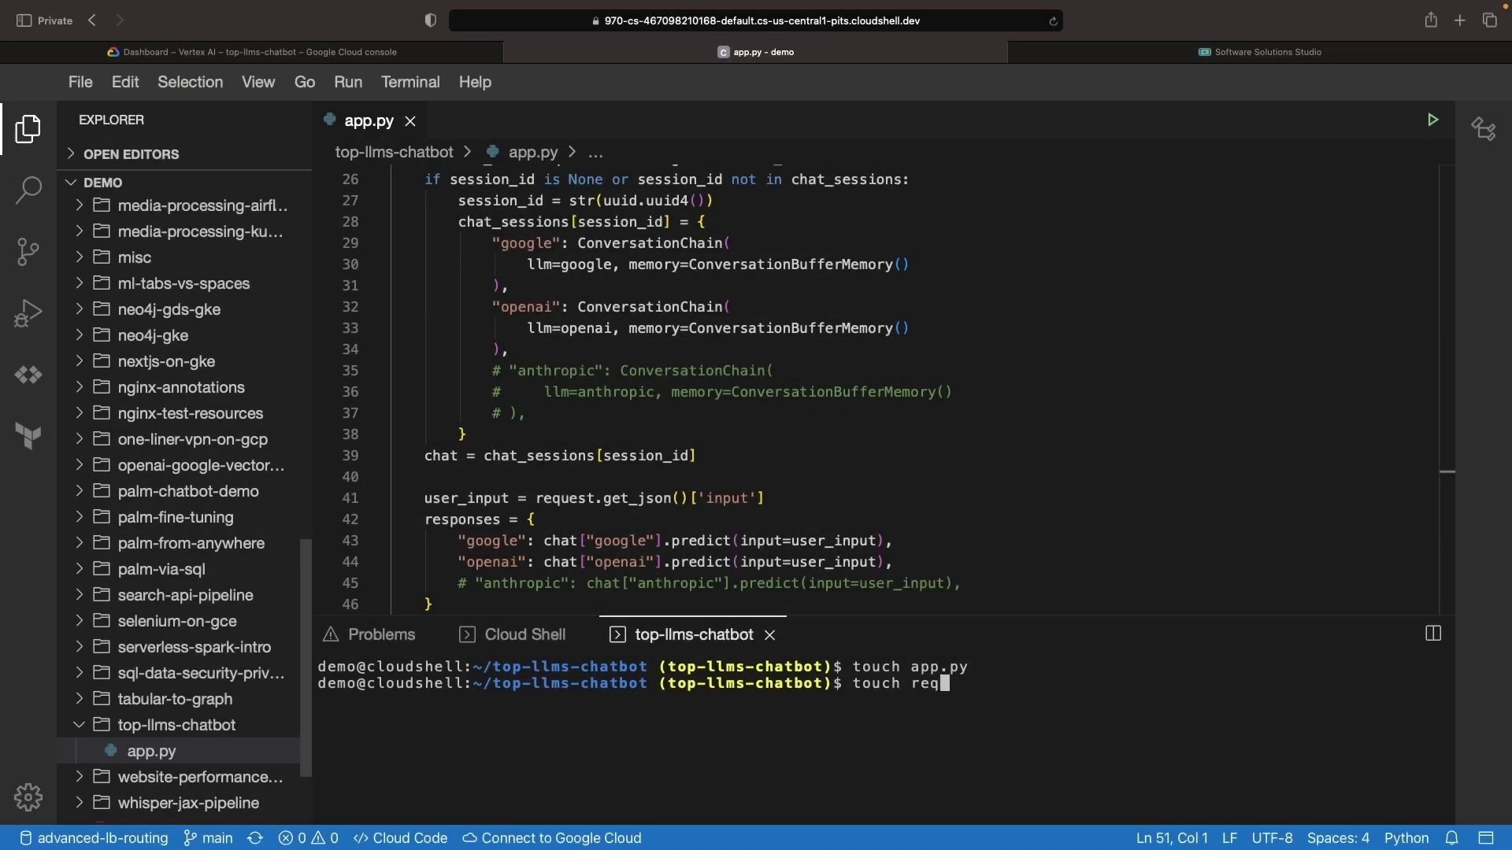
{"action": "type", "text": "uirements.txt"}
Create requirements.txt, paste in the Flask and LangChain package list, and install it with pip.
{"action": "key", "text": "Return"}
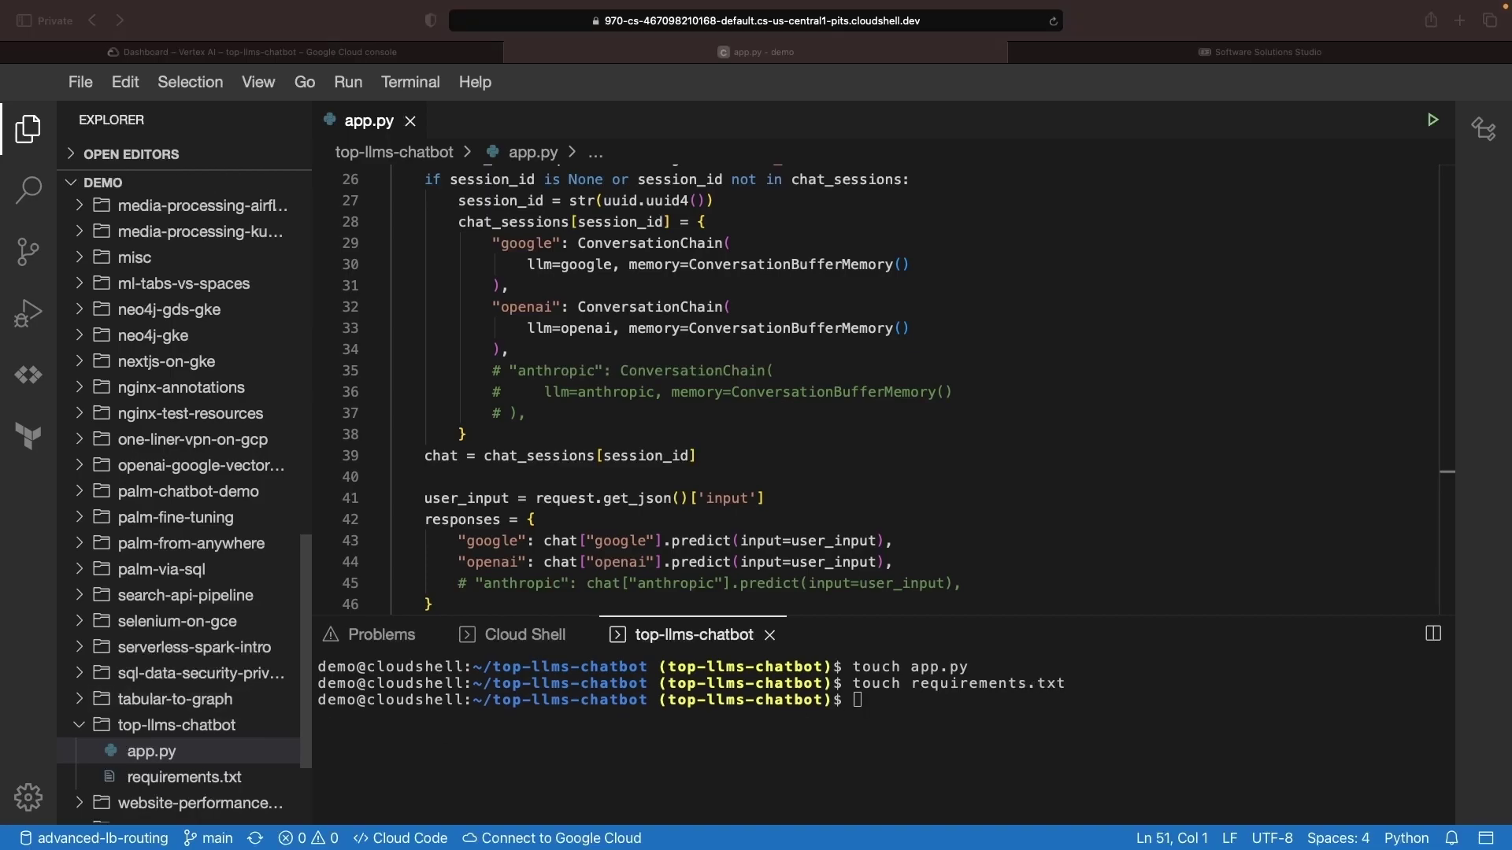
{"action": "left_click", "coordinate": [193, 788]}
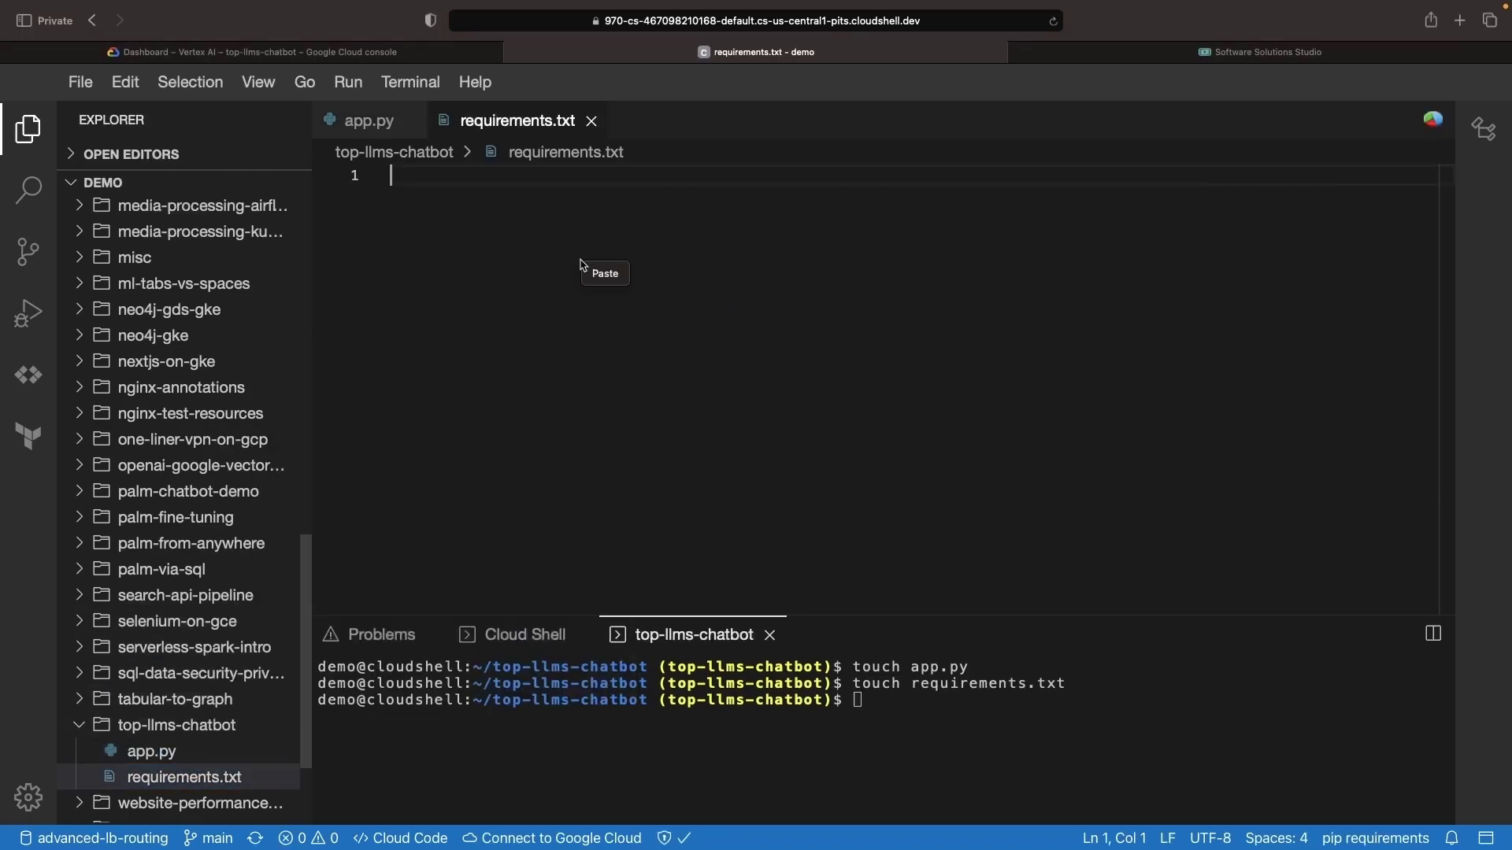
{"action": "type", "text": "flask==2.3.2 gunicorn==20.1.0 google-cloud-aiplatform==1.26.0 langchain==0.0.228 typing_extensions==4.4.0"}
{"action": "type", "text": "sudo pip3 install -r requirements.txt"}
{"action": "key", "text": "Return"}
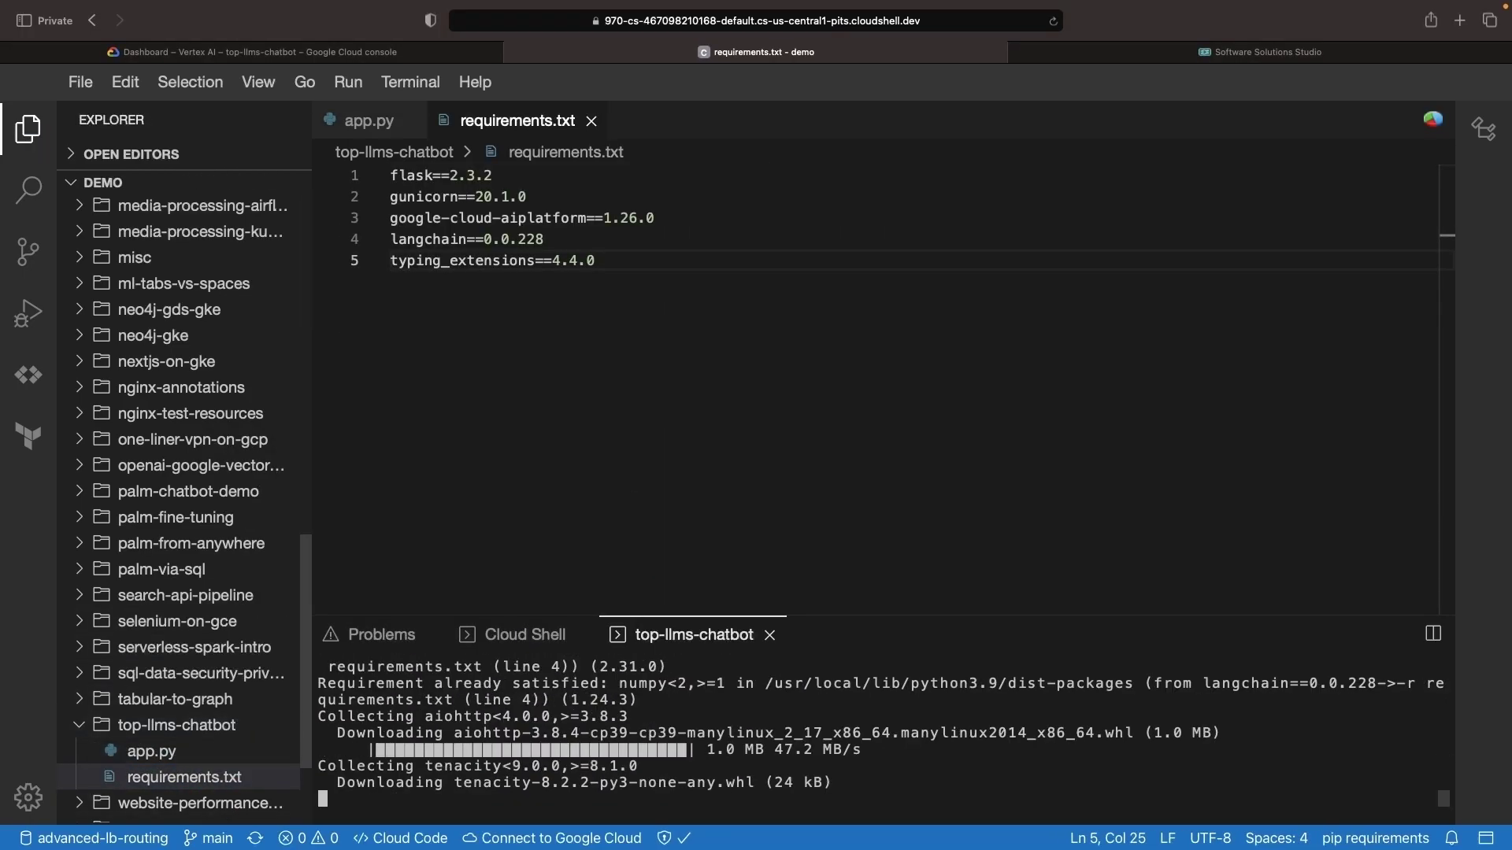
Add openai==0.27.8 to requirements.txt, save it, and rerun the pip install.
{"action": "left_click", "coordinate": [629, 236]}
{"action": "key", "text": "Return"}
{"action": "type", "text": "openai=="}
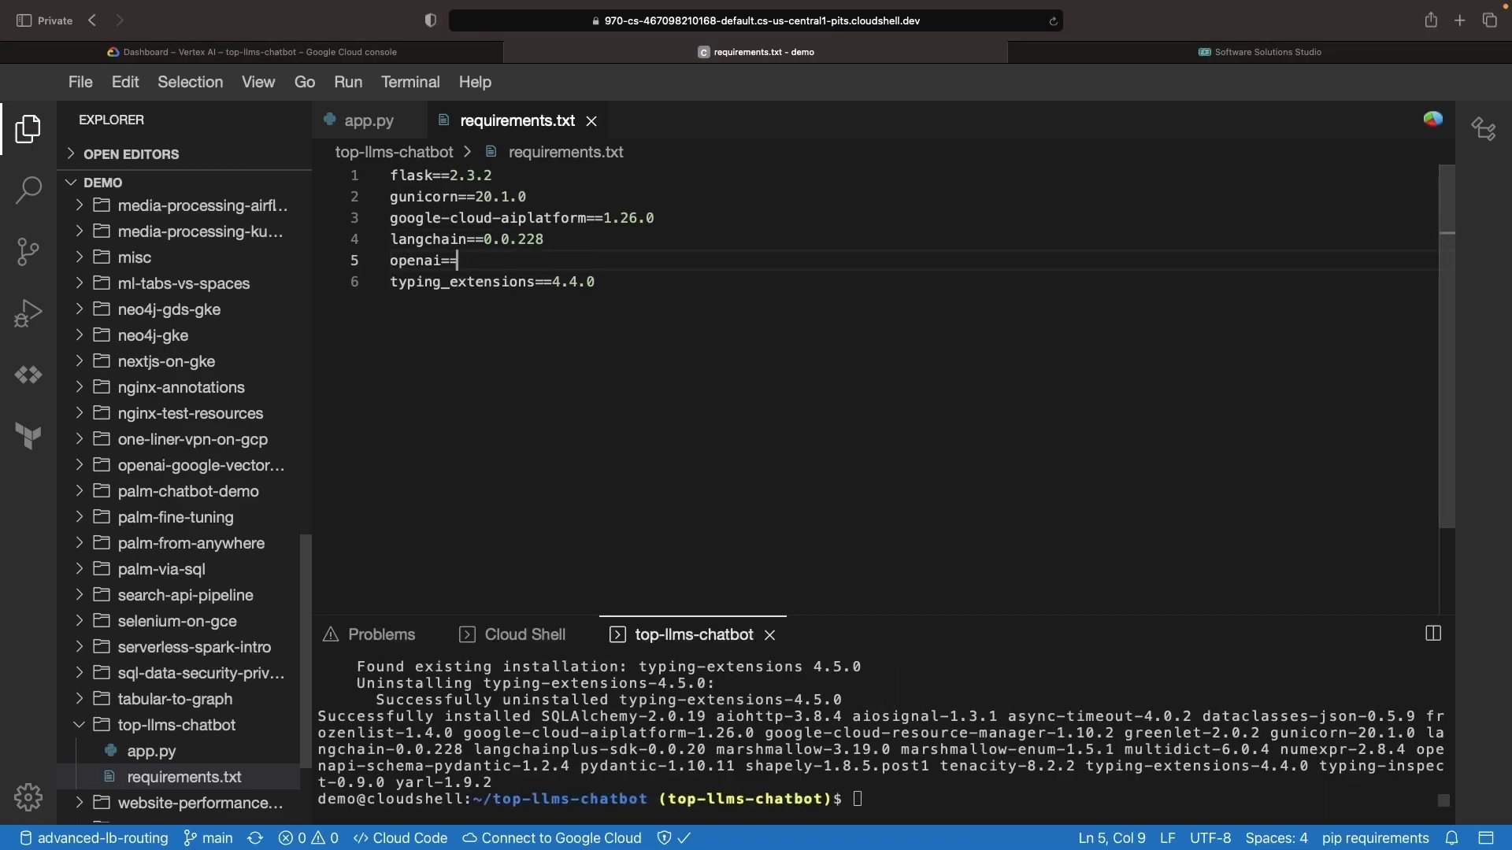
{"action": "type", "text": "0.27.8"}
{"action": "key", "text": "ctrl+s"}
{"action": "left_click", "coordinate": [932, 791]}
{"action": "key", "text": "Up"}
{"action": "key", "text": "Return"}
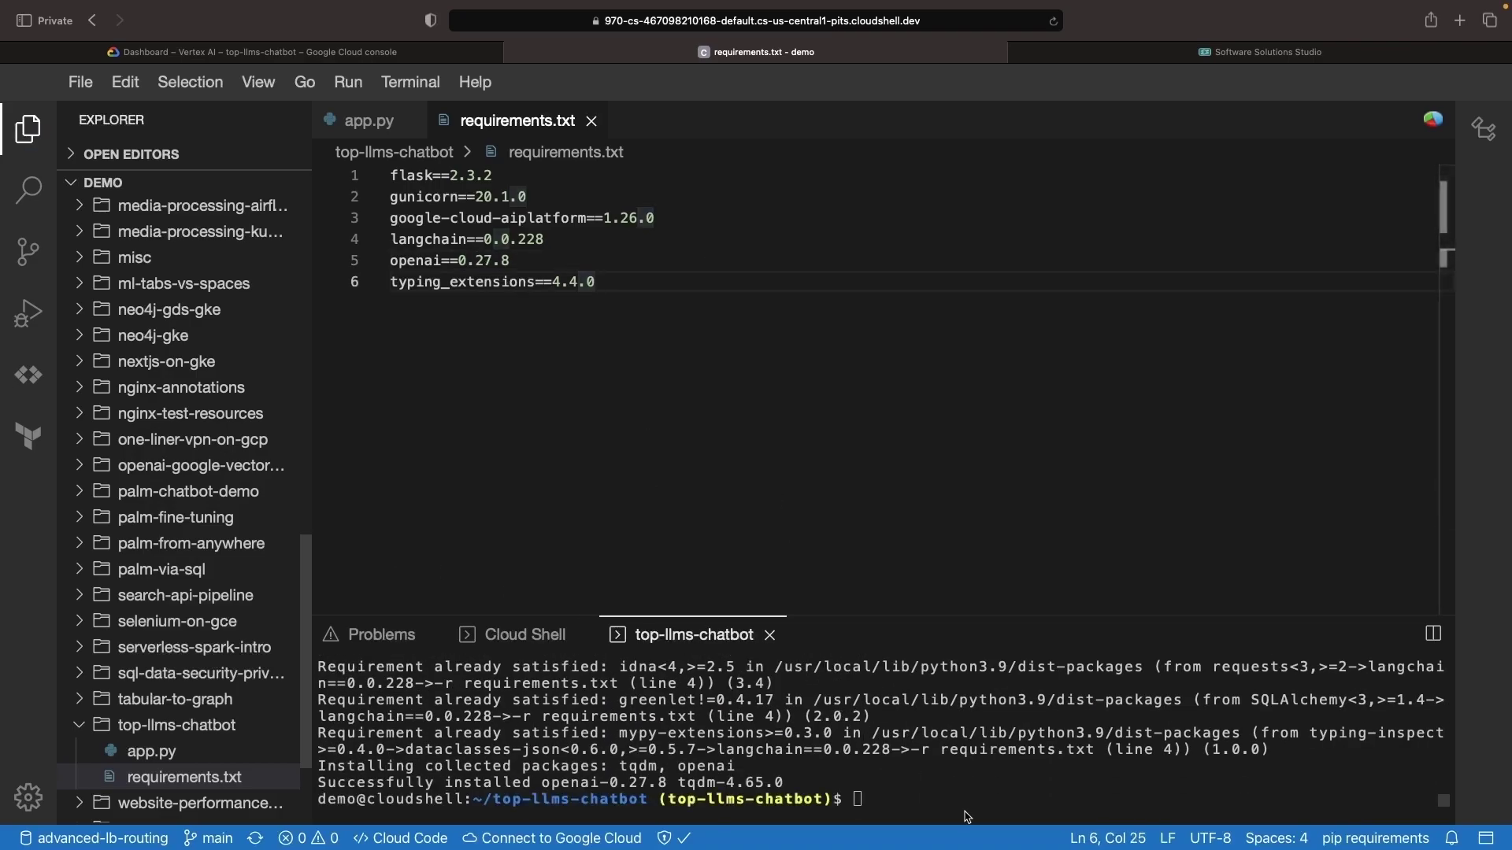
{"action": "type", "text": "tou"}
{"action": "key", "text": "BackSpace"}
{"action": "key", "text": "BackSpace"}
{"action": "key", "text": "BackSpace"}
{"action": "type", "text": "mkdir "}
{"action": "type", "text": "static"}
Create static/index.html and paste the Nodematic chatbot page markup into it.
{"action": "key", "text": "Return"}
{"action": "type", "text": "cd !$"}
{"action": "key", "text": "Return"}
{"action": "type", "text": "touch index.html"}
{"action": "key", "text": "Return"}
{"action": "key", "text": "ctrl+v"}
{"action": "scroll", "coordinate": [718, 517], "scroll_direction": "up", "scroll_amount": 10}
{"action": "scroll", "coordinate": [717, 518], "scroll_direction": "up", "scroll_amount": 5}
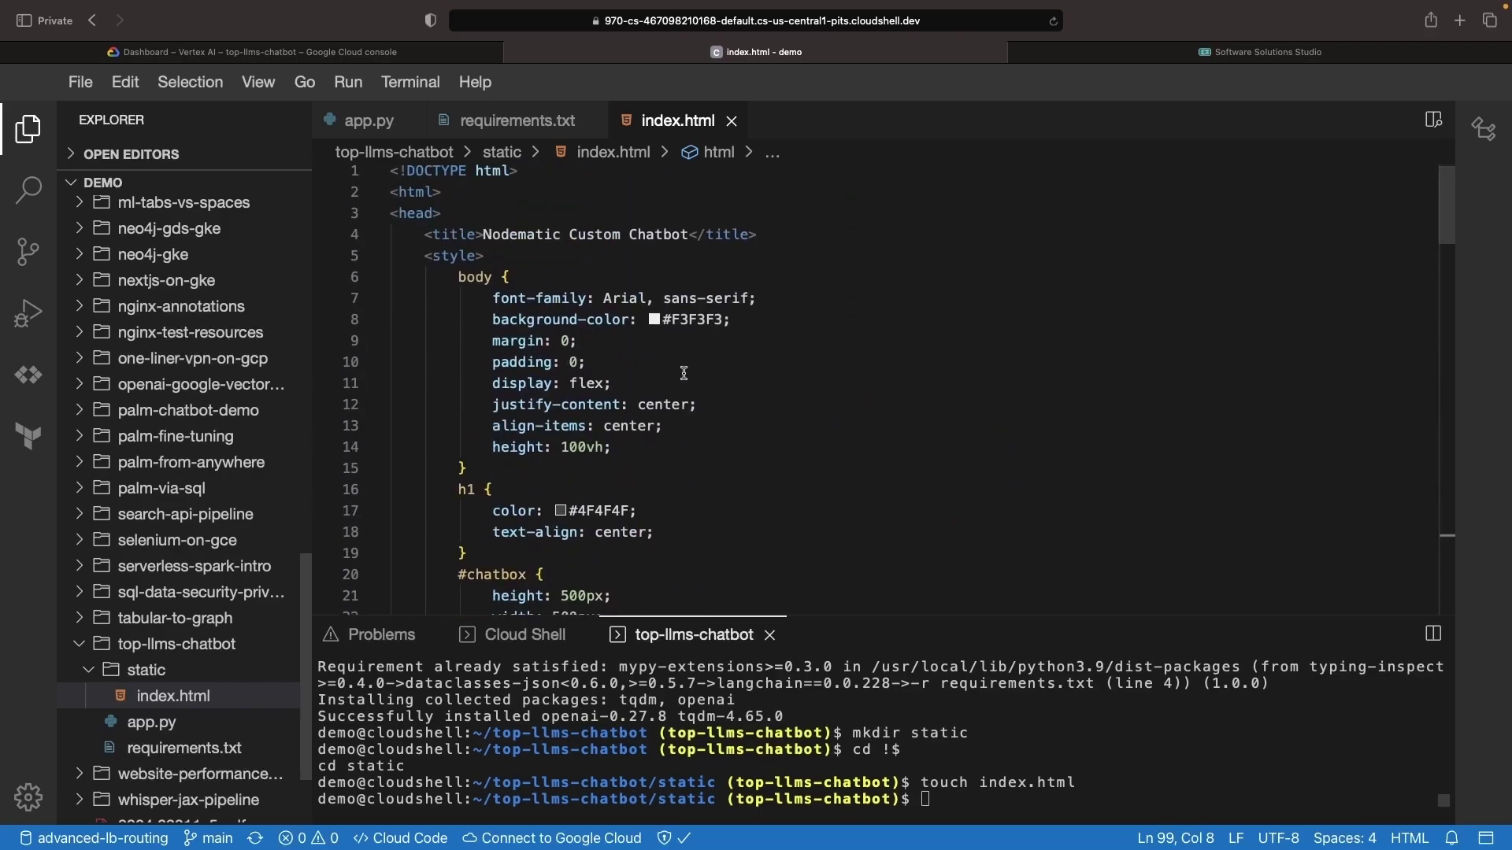
{"action": "scroll", "coordinate": [684, 374], "scroll_direction": "down", "scroll_amount": 1}
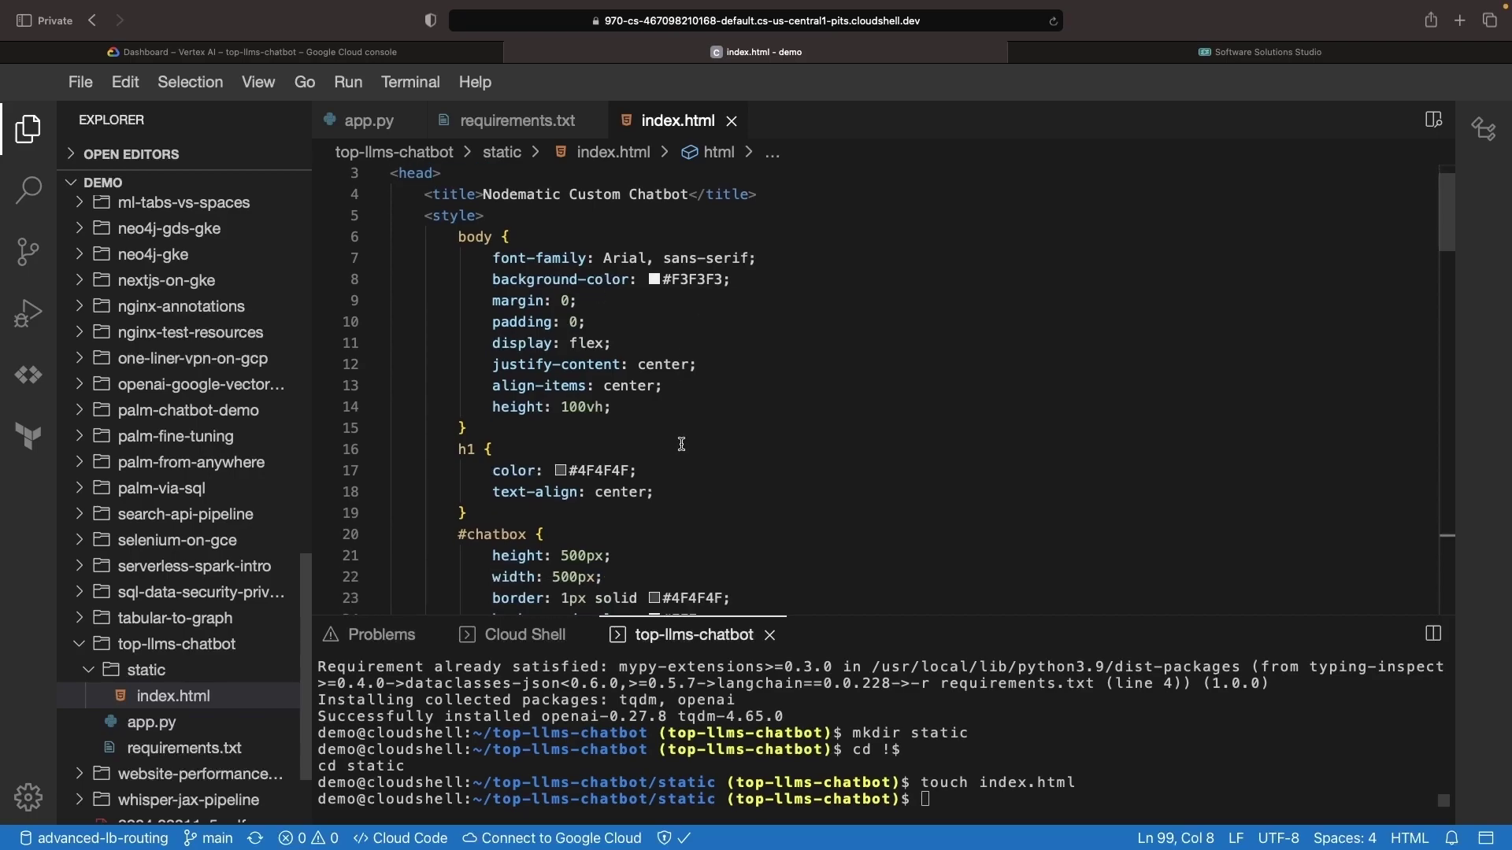
{"action": "scroll", "coordinate": [681, 444], "scroll_direction": "down", "scroll_amount": 1}
{"action": "scroll", "coordinate": [680, 444], "scroll_direction": "down", "scroll_amount": 1}
{"action": "scroll", "coordinate": [680, 445], "scroll_direction": "down", "scroll_amount": 3}
{"action": "scroll", "coordinate": [680, 444], "scroll_direction": "down", "scroll_amount": 3}
{"action": "scroll", "coordinate": [681, 444], "scroll_direction": "down", "scroll_amount": 3}
{"action": "scroll", "coordinate": [681, 444], "scroll_direction": "down", "scroll_amount": 3}
{"action": "scroll", "coordinate": [681, 444], "scroll_direction": "down", "scroll_amount": 1}
{"action": "scroll", "coordinate": [680, 445], "scroll_direction": "down", "scroll_amount": 1}
{"action": "scroll", "coordinate": [681, 445], "scroll_direction": "down", "scroll_amount": 1}
{"action": "scroll", "coordinate": [681, 445], "scroll_direction": "down", "scroll_amount": 1}
{"action": "scroll", "coordinate": [681, 445], "scroll_direction": "down", "scroll_amount": 1}
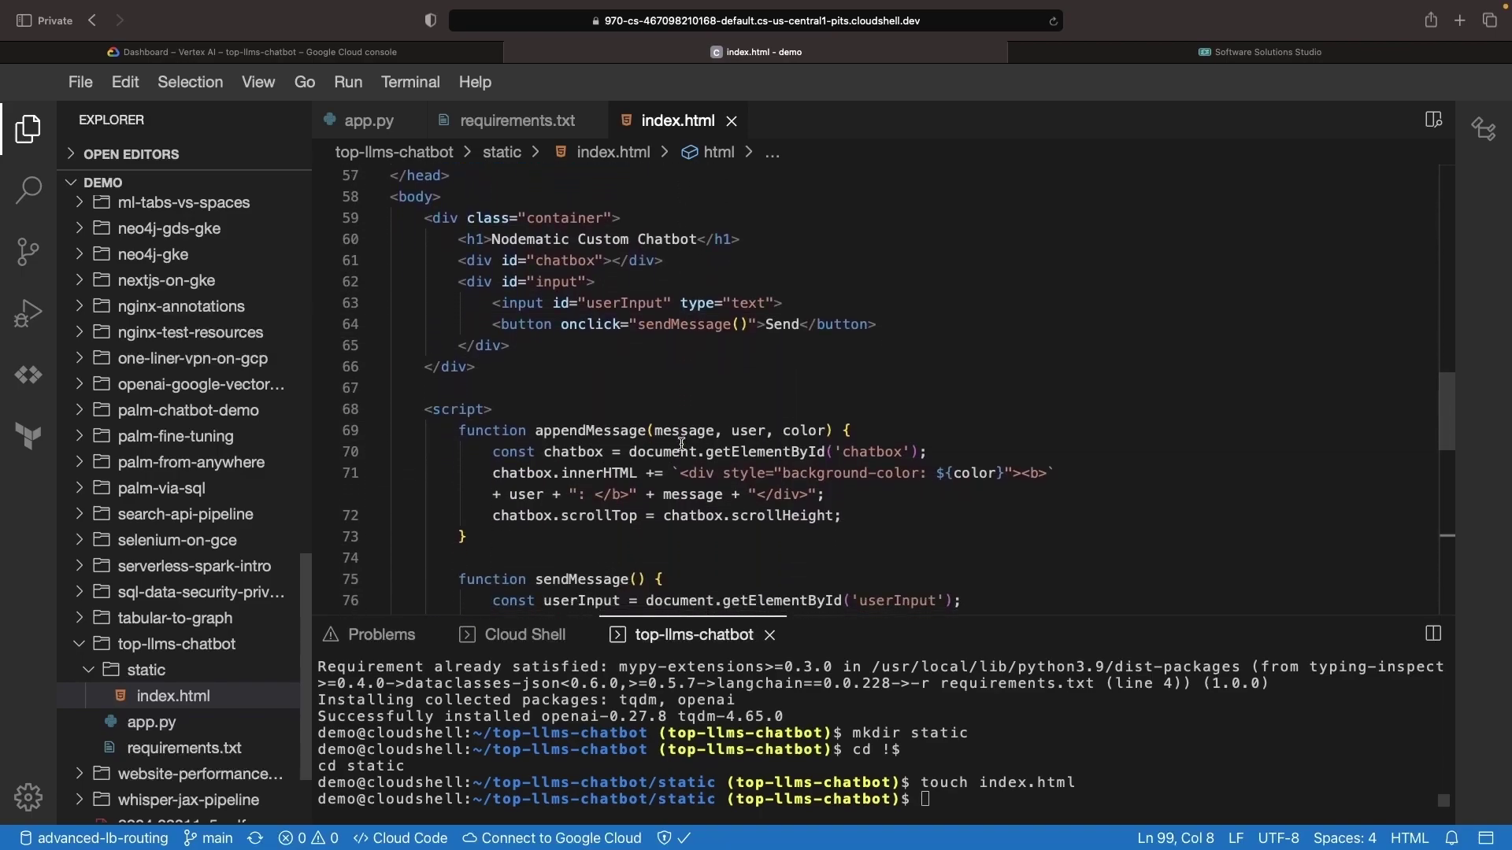
Review the page's chatbox element and the script that posts to /api/chatbot.
{"action": "left_click", "coordinate": [631, 366]}
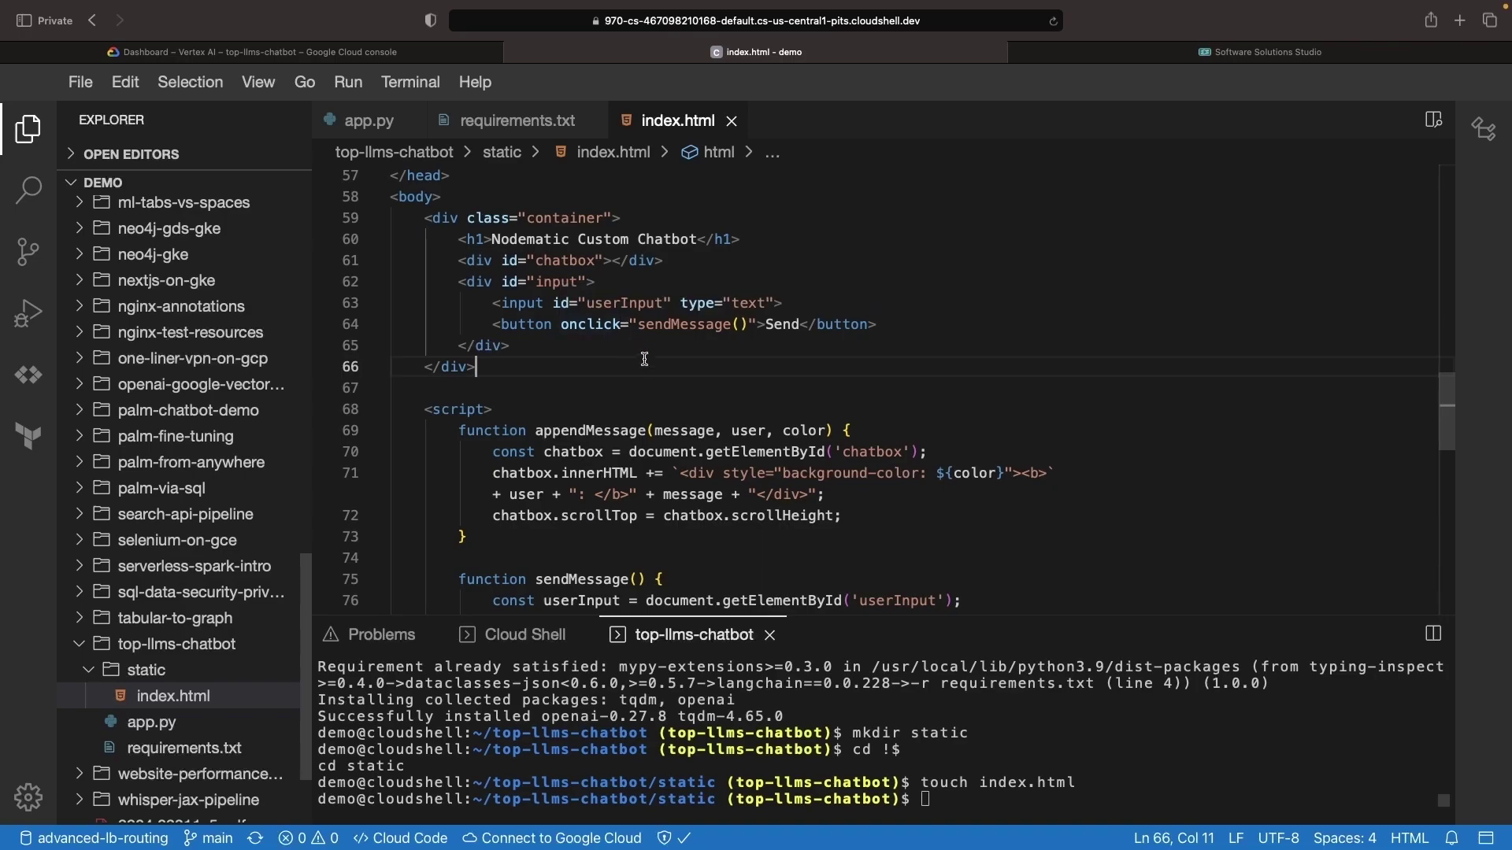
{"action": "left_click", "coordinate": [597, 260]}
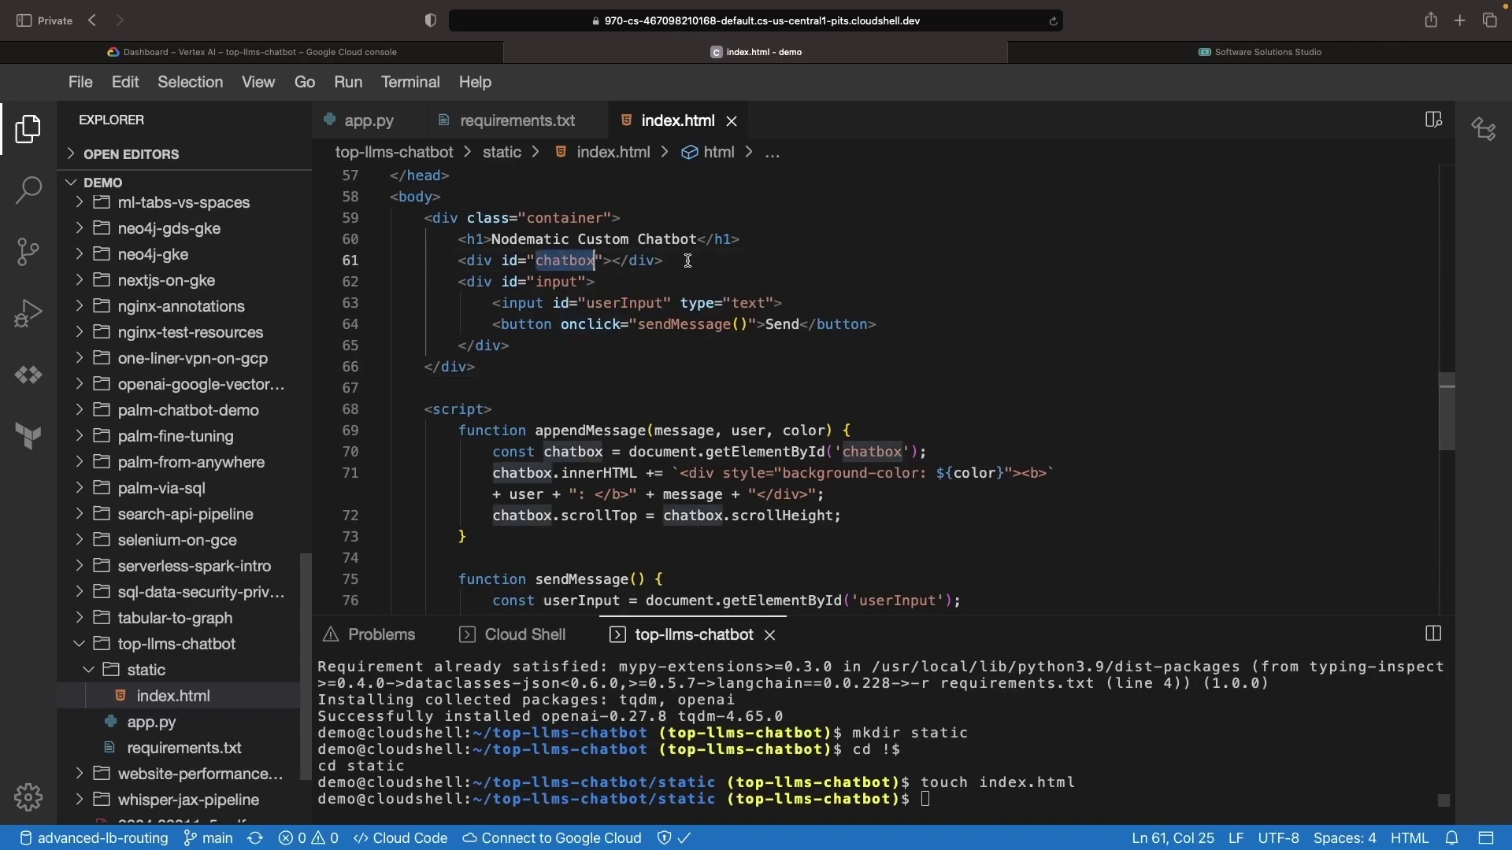
{"action": "left_click", "coordinate": [685, 260]}
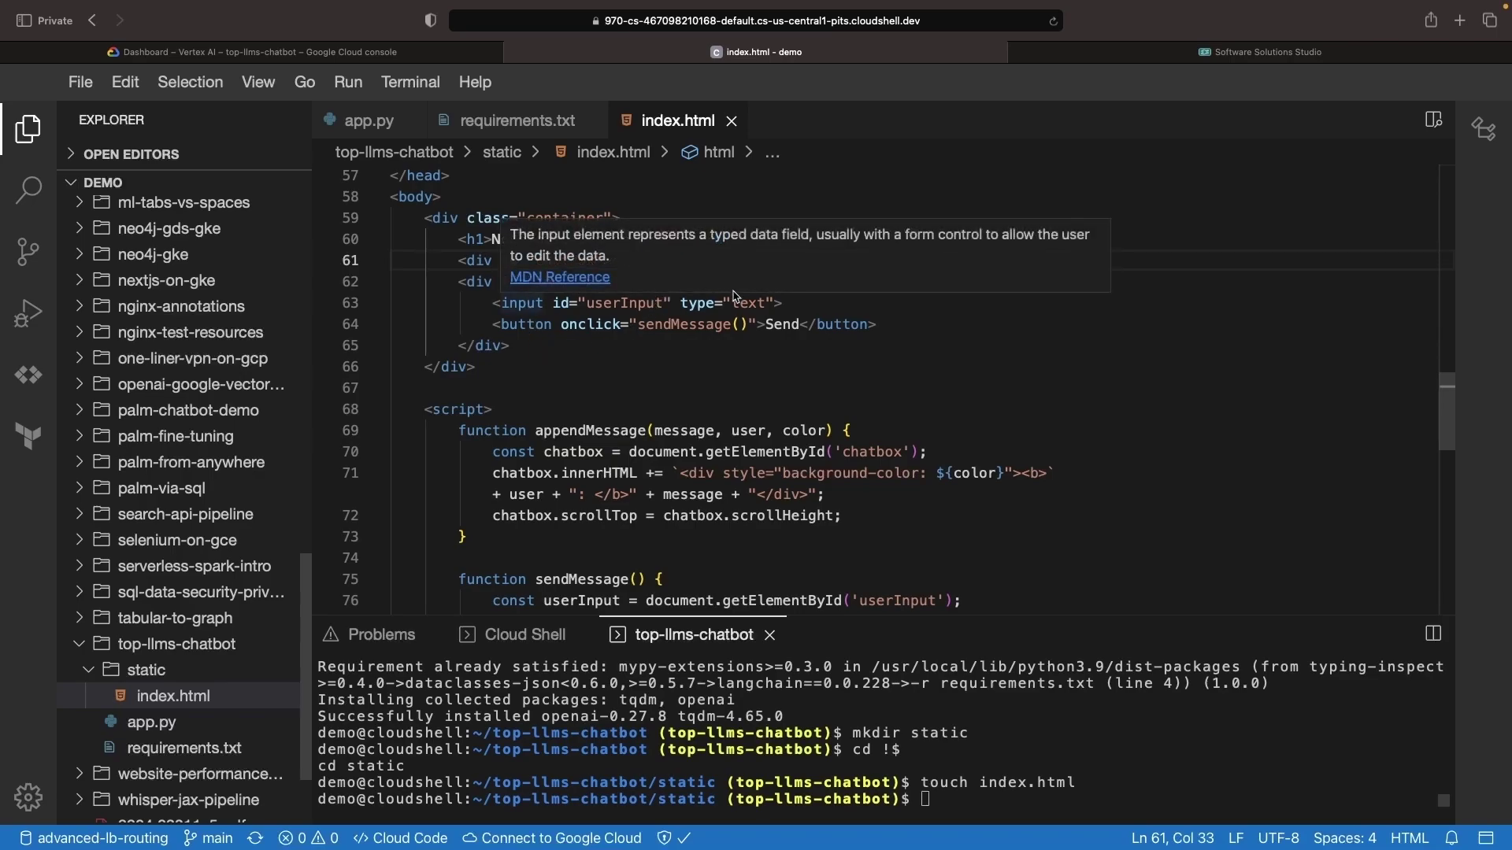
{"action": "scroll", "coordinate": [710, 426], "scroll_direction": "down", "scroll_amount": 4}
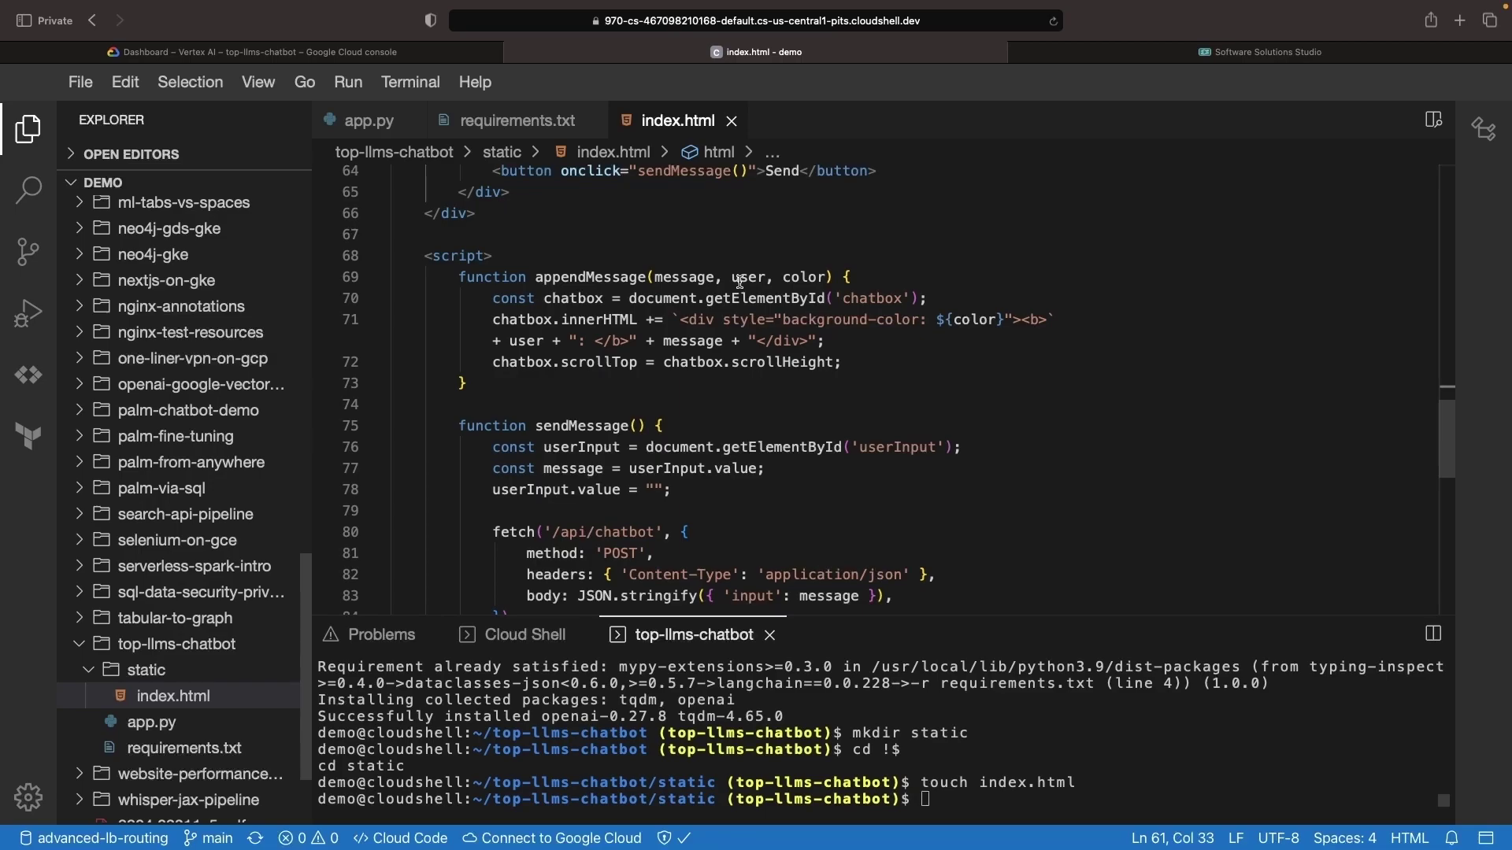
{"action": "mouse_move", "coordinate": [806, 276]}
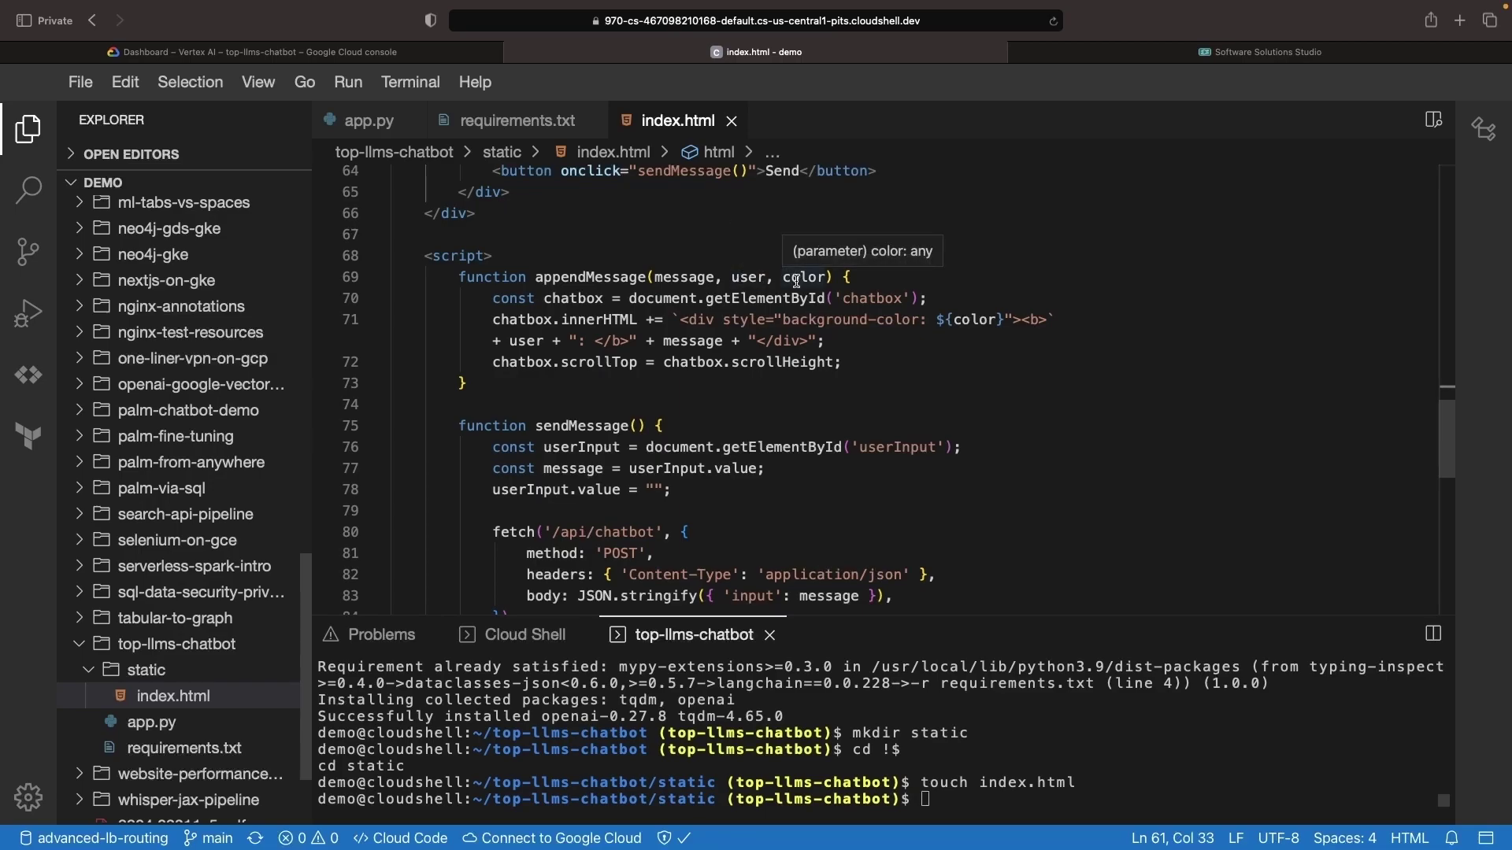
{"action": "left_click", "coordinate": [725, 246]}
{"action": "scroll", "coordinate": [756, 416], "scroll_direction": "down", "scroll_amount": 5}
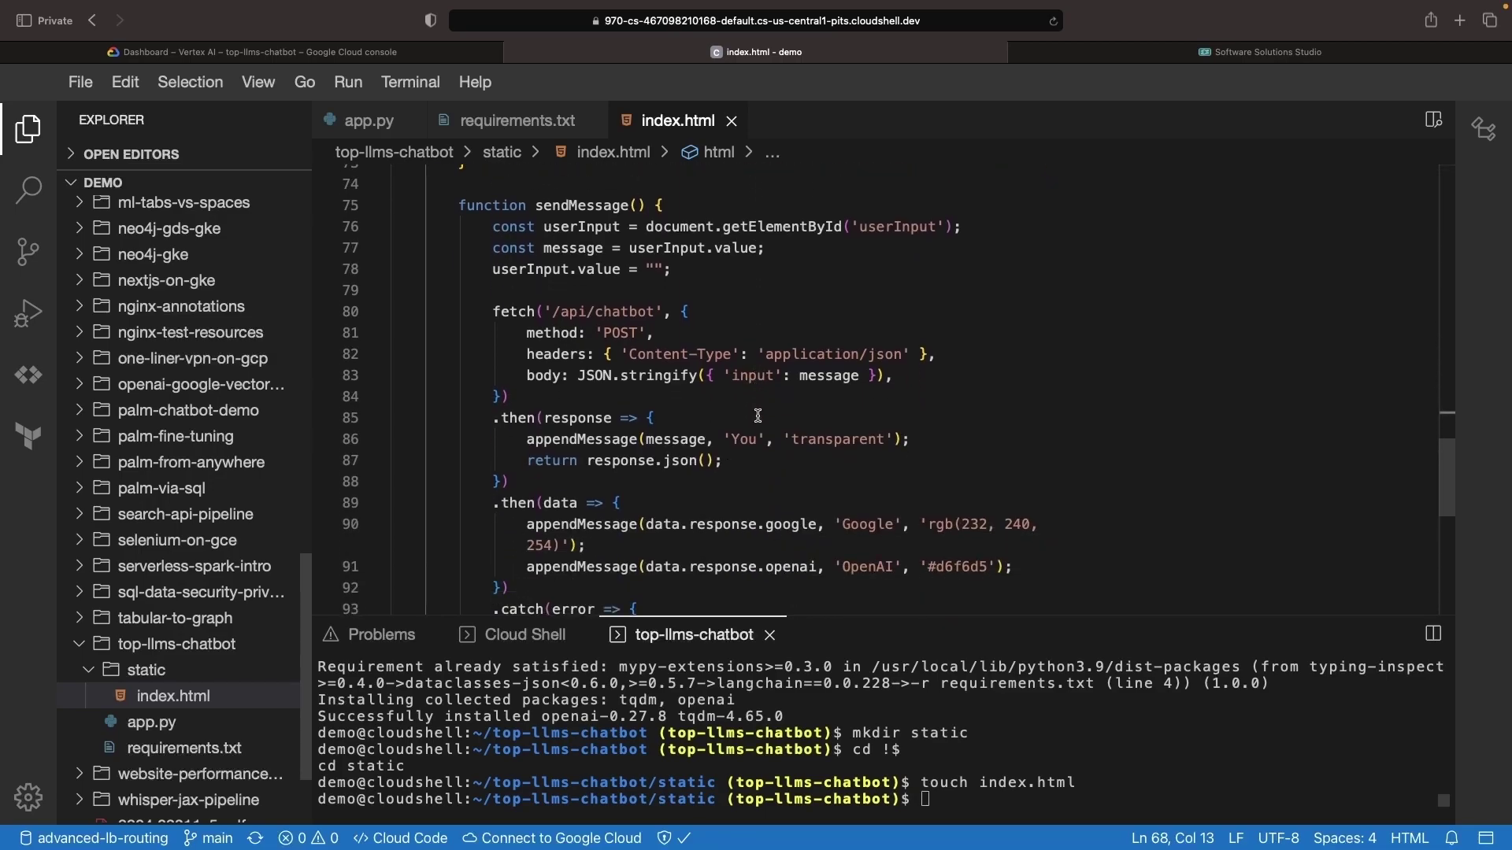
{"action": "scroll", "coordinate": [548, 288], "scroll_direction": "down", "scroll_amount": 3}
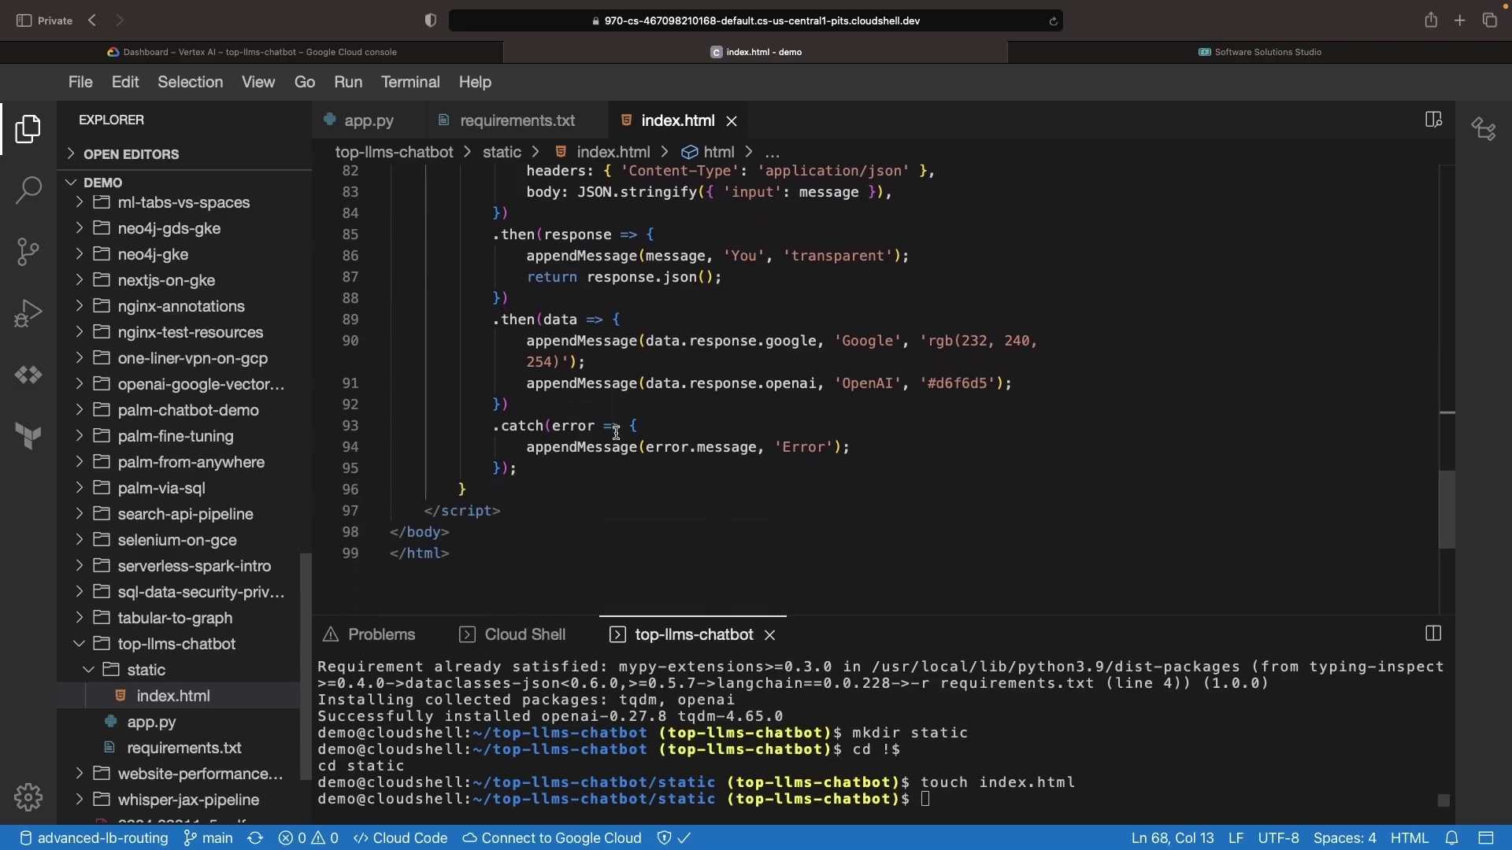
{"action": "scroll", "coordinate": [615, 434], "scroll_direction": "up", "scroll_amount": 3}
{"action": "scroll", "coordinate": [615, 435], "scroll_direction": "up", "scroll_amount": 1}
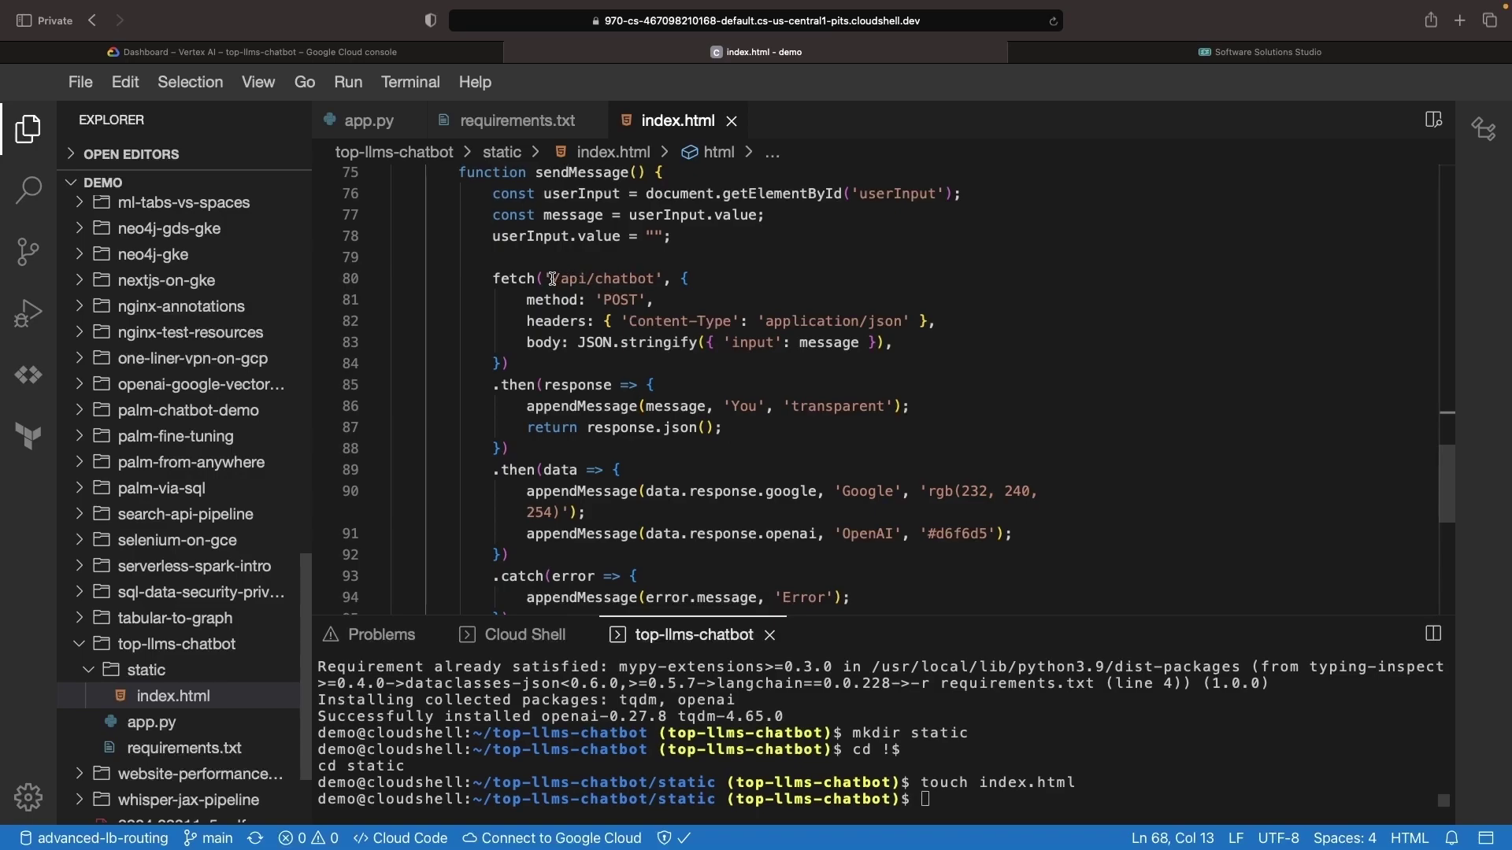
{"action": "scroll", "coordinate": [809, 355], "scroll_direction": "down", "scroll_amount": 2}
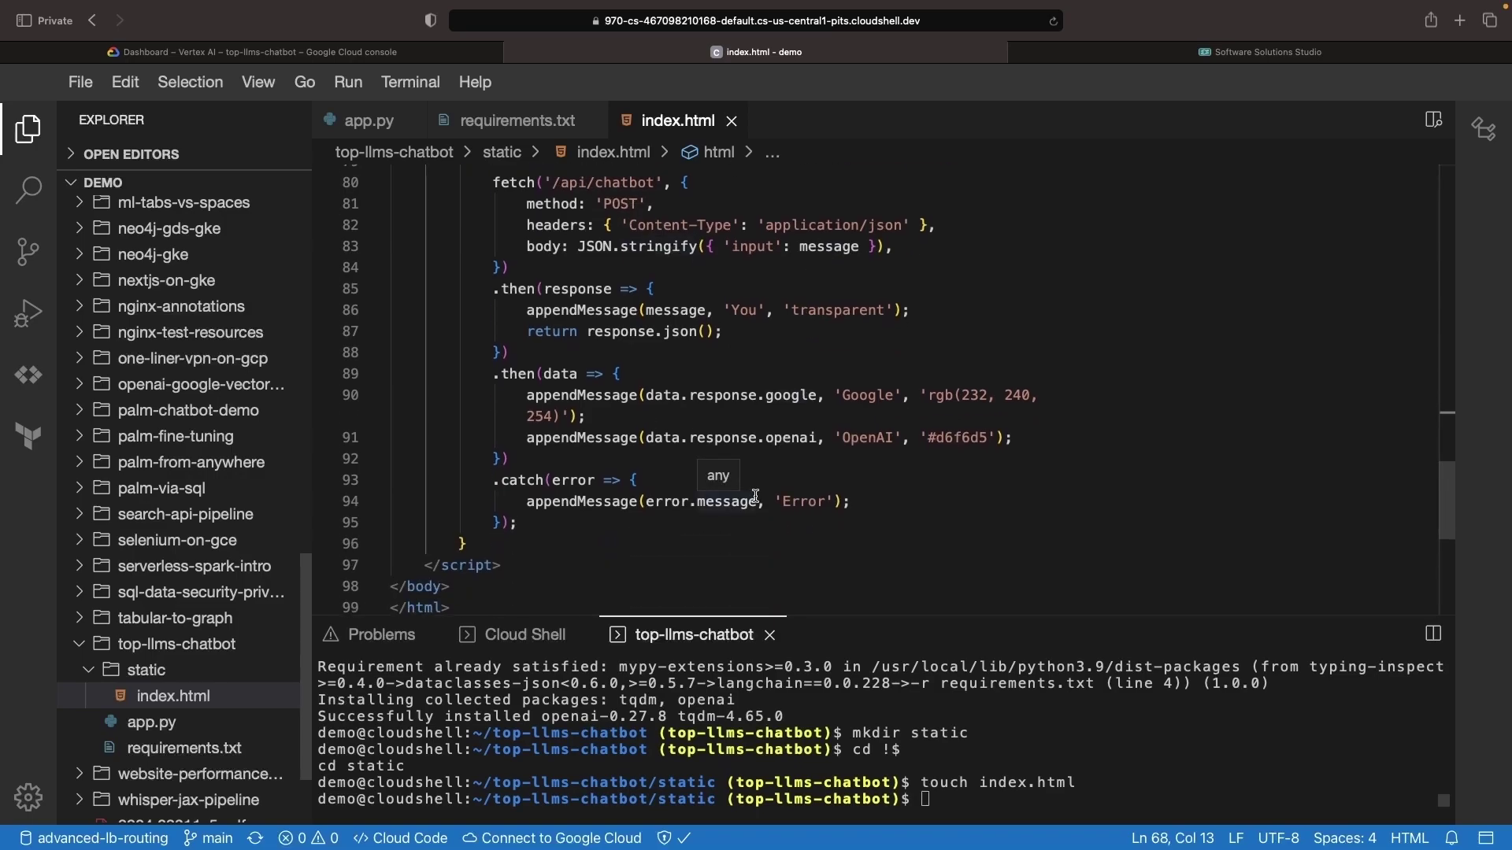
{"action": "left_click", "coordinate": [744, 353]}
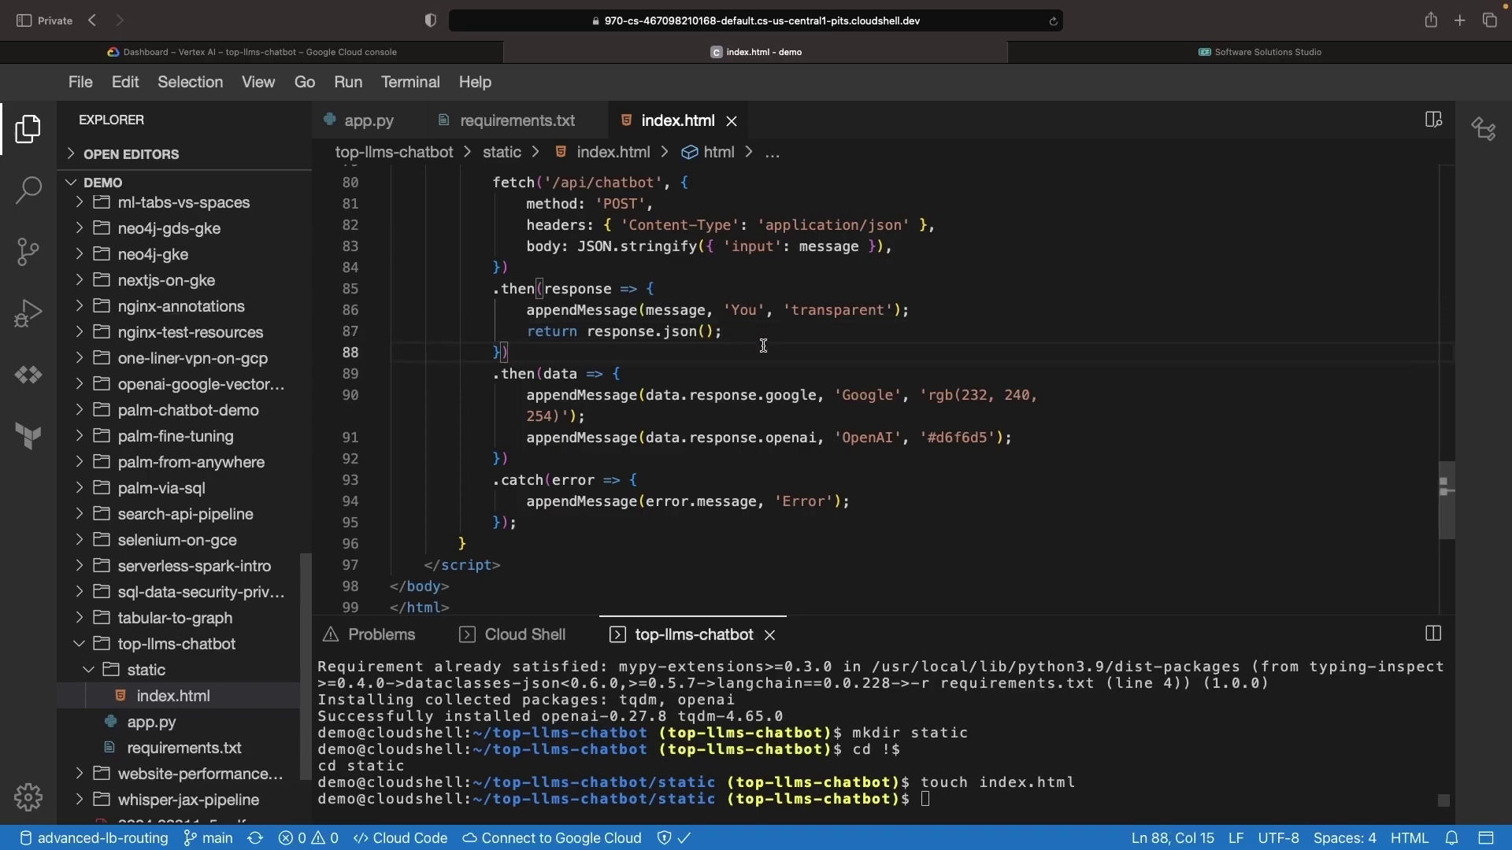
{"action": "scroll", "coordinate": [769, 389], "scroll_direction": "down", "scroll_amount": 1}
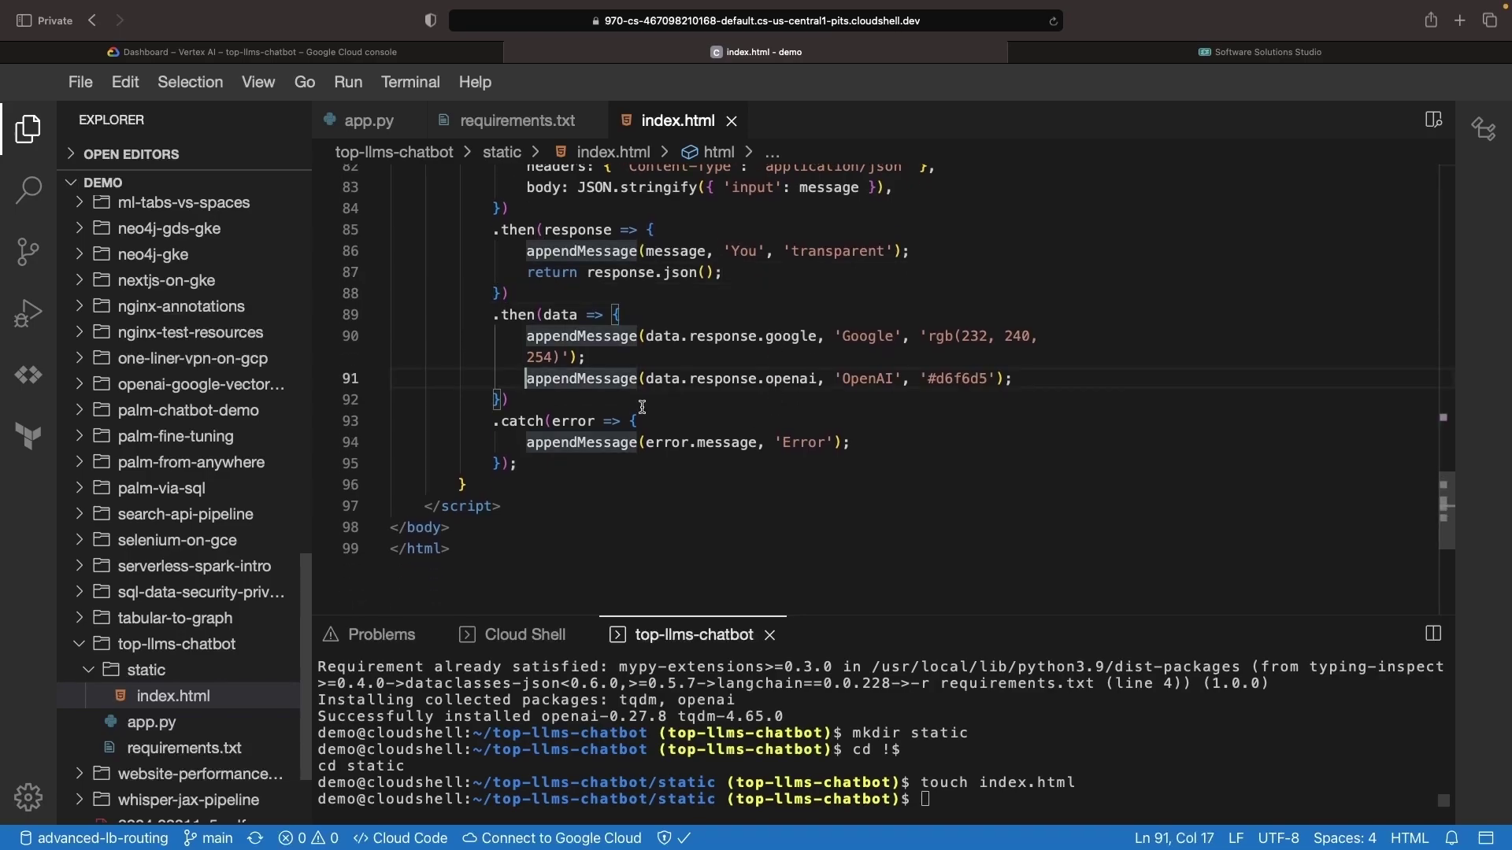
{"action": "scroll", "coordinate": [641, 407], "scroll_direction": "up", "scroll_amount": 5}
{"action": "scroll", "coordinate": [642, 408], "scroll_direction": "down", "scroll_amount": 3}
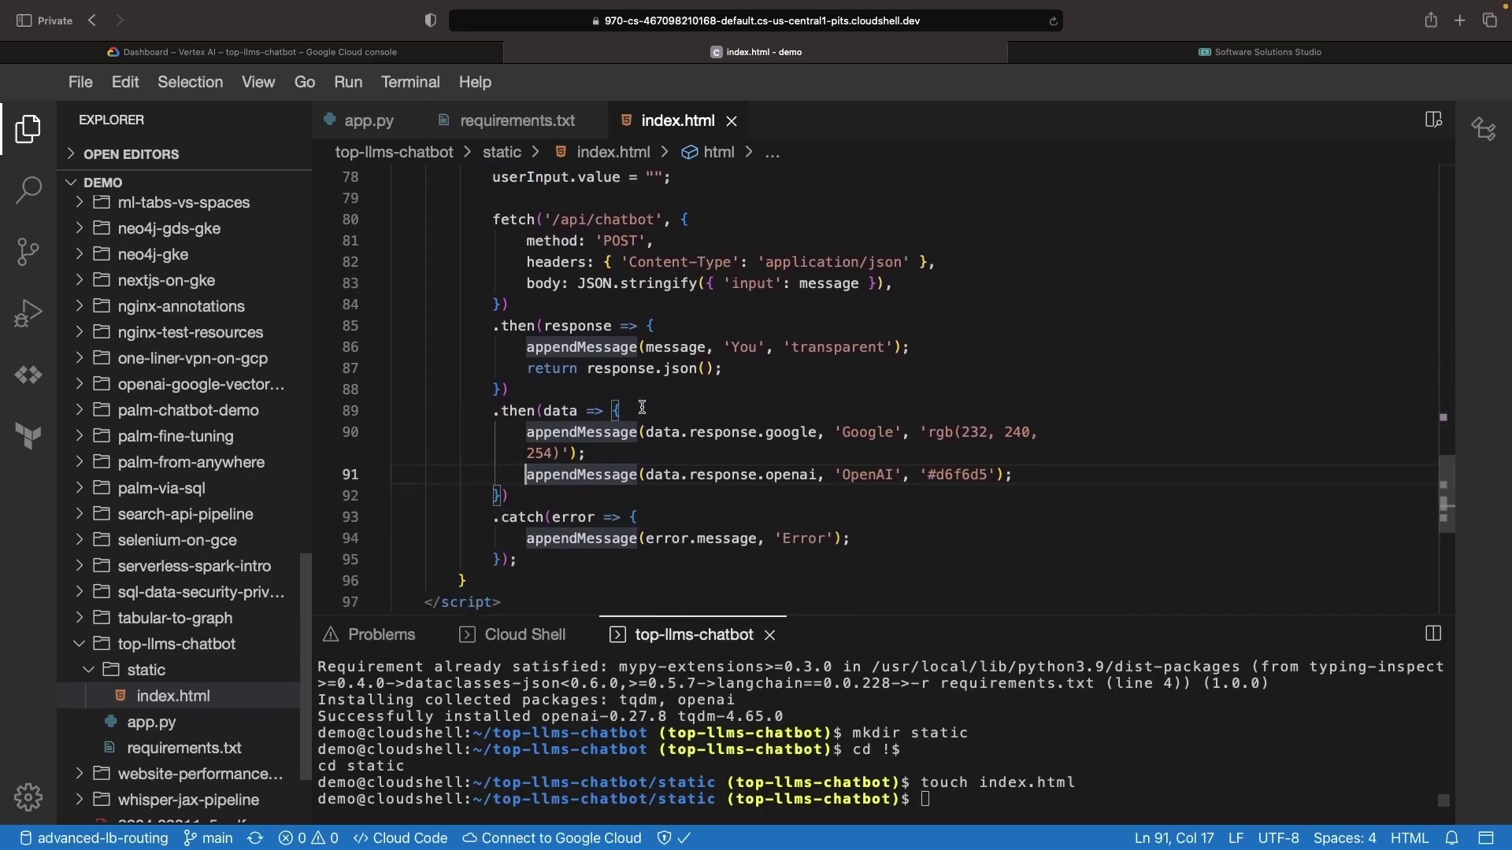
Duplicate the OpenAI appendMessage line in index.html as an Anthropic reply line and save.
{"action": "key", "text": "shift+End"}
{"action": "key", "text": "ctrl+c"}
{"action": "key", "text": "End"}
{"action": "key", "text": "Return"}
{"action": "key", "text": "ctrl+v"}
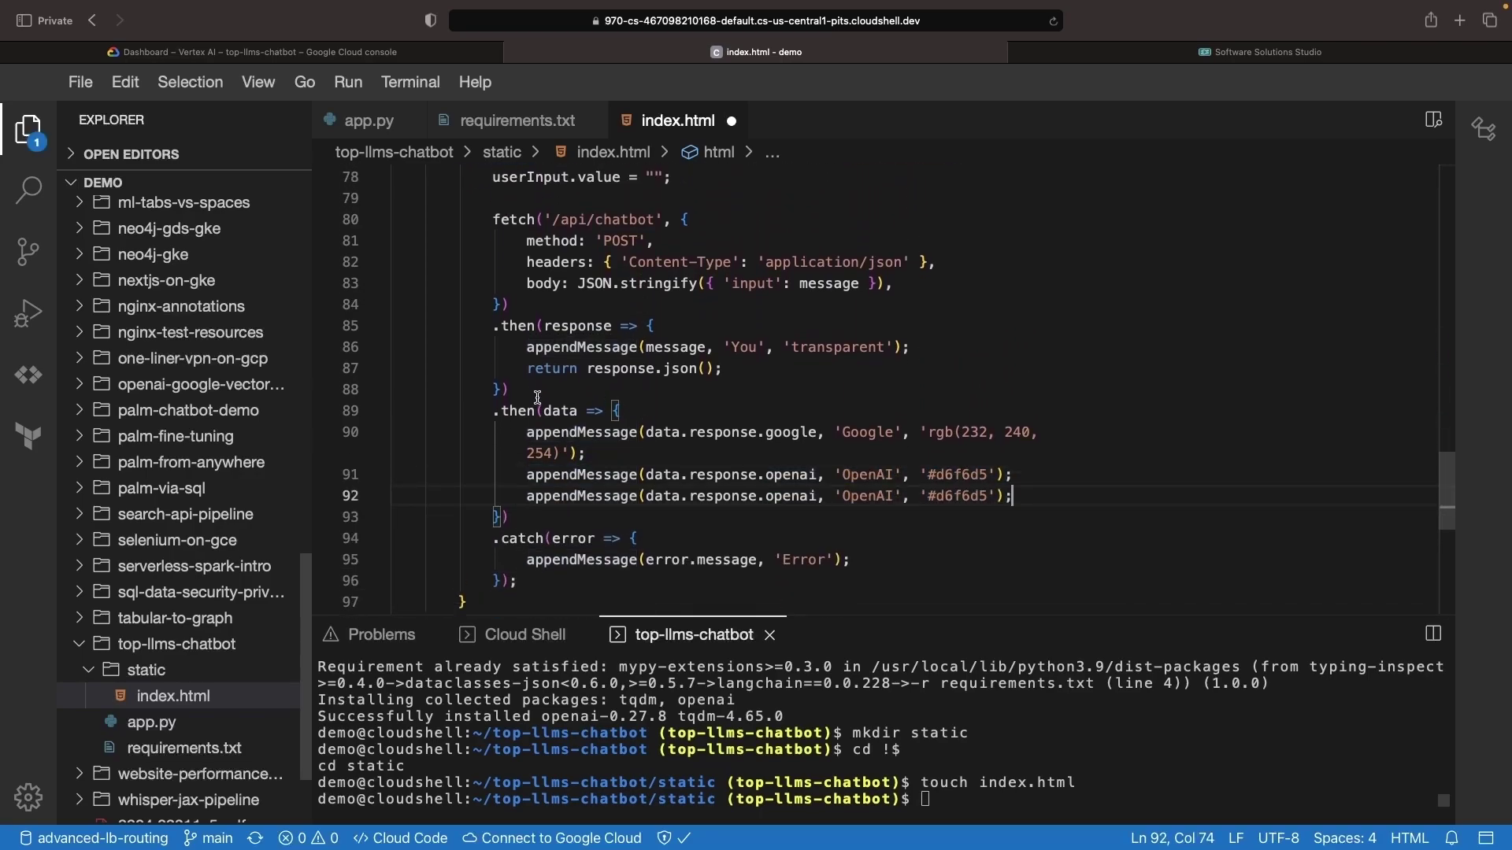
{"action": "double_click", "coordinate": [732, 497]}
{"action": "type", "text": "an"}
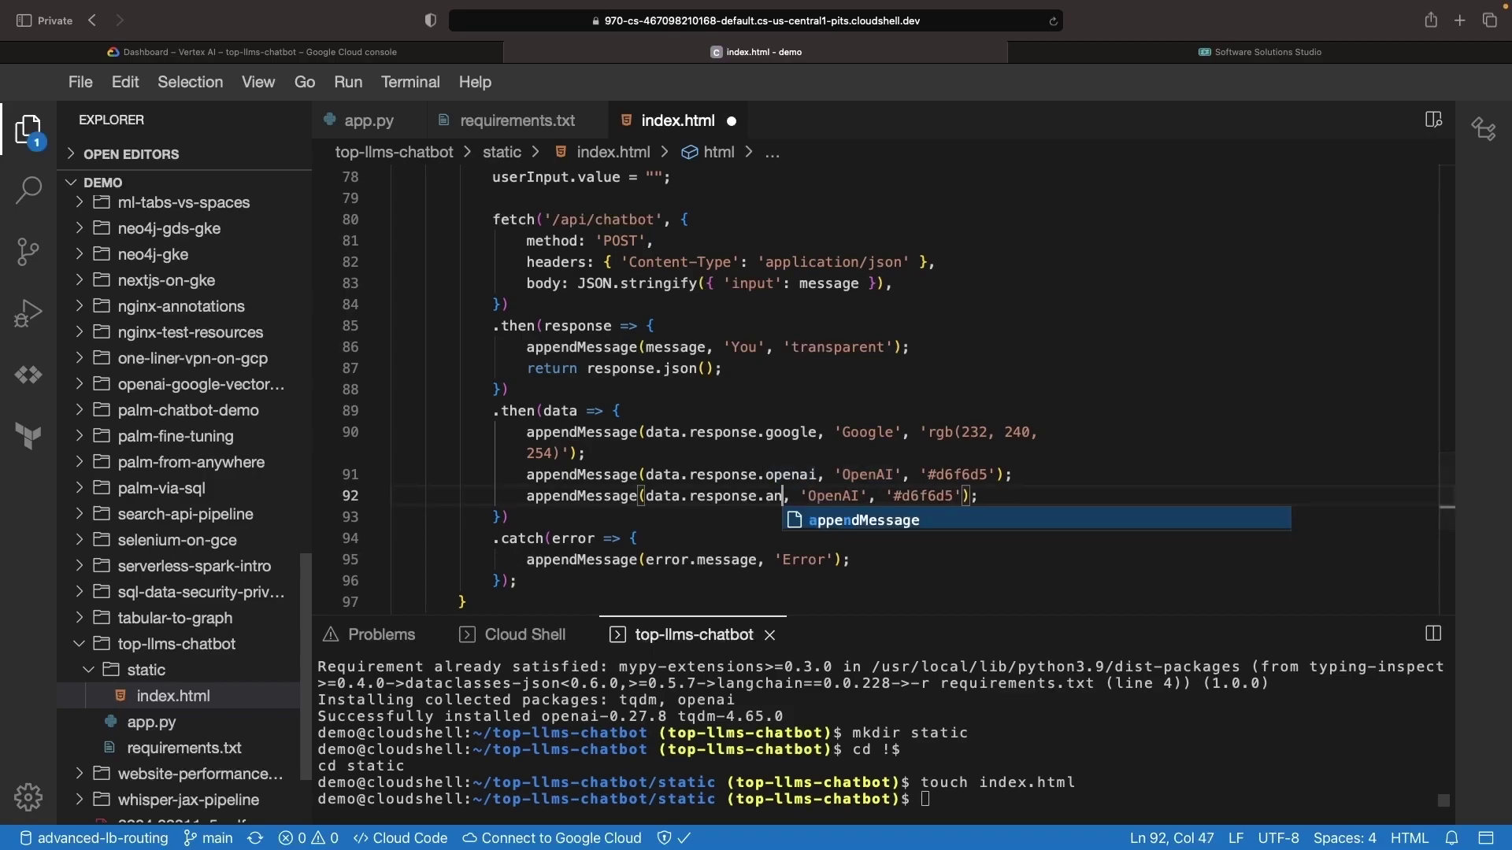
{"action": "type", "text": "thropic"}
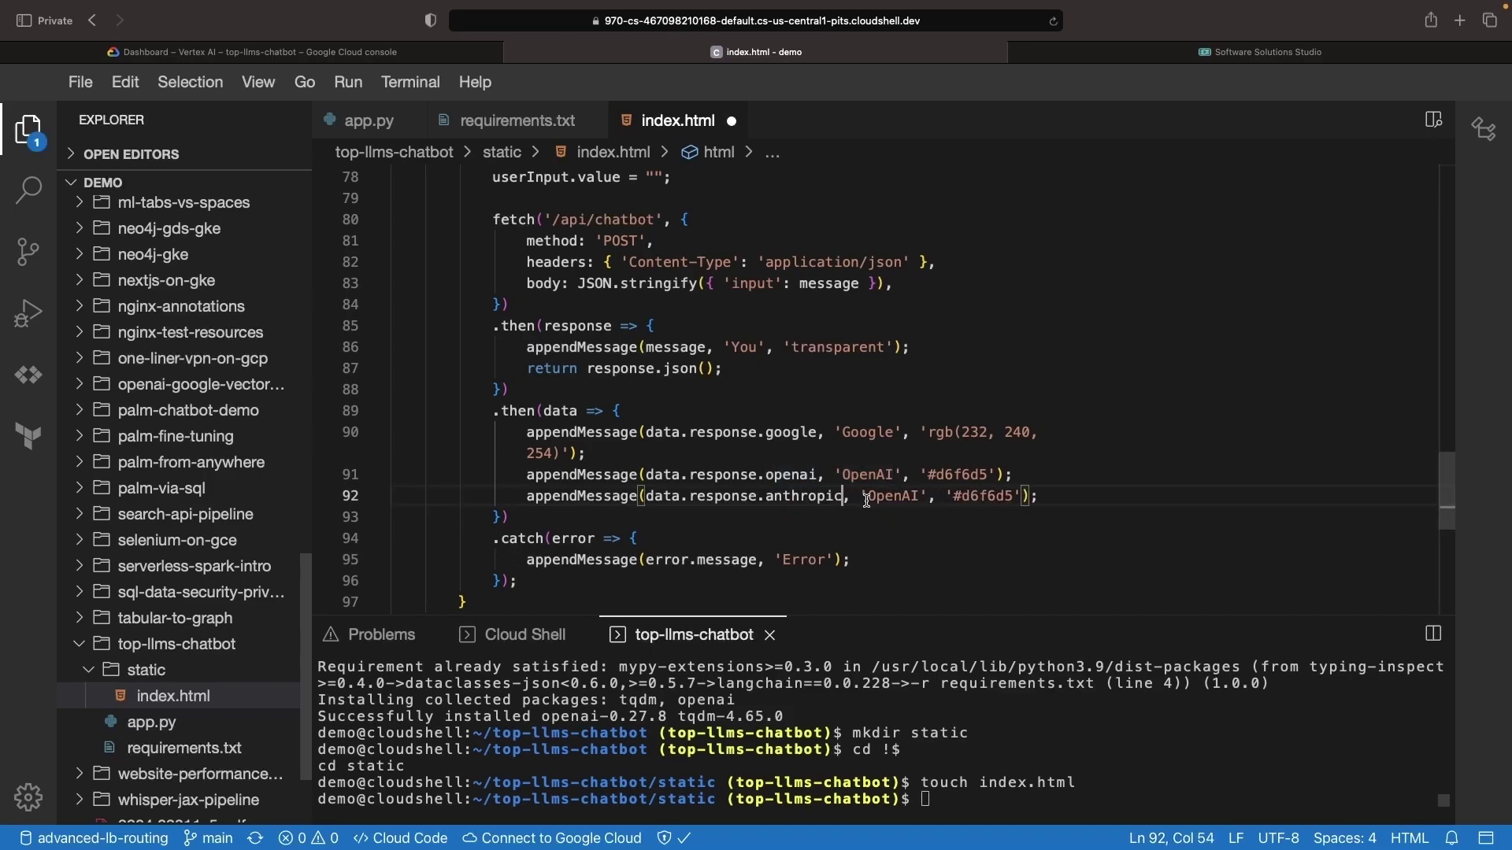
{"action": "double_click", "coordinate": [884, 496]}
{"action": "type", "text": "Anthro"}
{"action": "type", "text": "pic"}
{"action": "key", "text": "ctrl+s"}
{"action": "scroll", "coordinate": [779, 518], "scroll_direction": "up", "scroll_amount": 5}
{"action": "scroll", "coordinate": [780, 517], "scroll_direction": "up", "scroll_amount": 4}
{"action": "scroll", "coordinate": [779, 517], "scroll_direction": "down", "scroll_amount": 8}
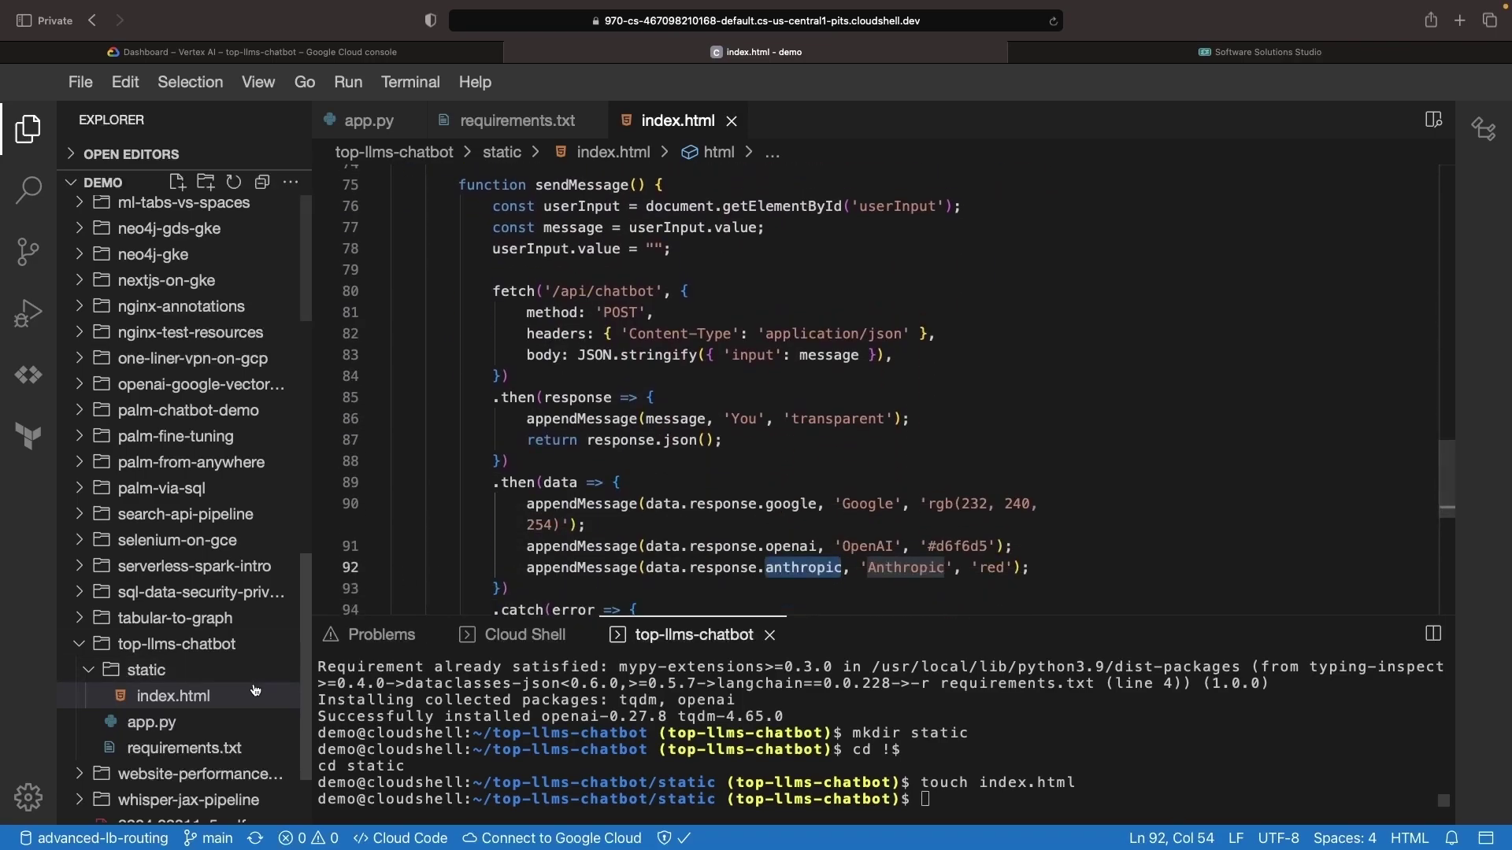
Toggle comments on the Anthropic chain and prediction lines in app.py and save.
{"action": "left_click", "coordinate": [222, 722]}
{"action": "left_click", "coordinate": [543, 392]}
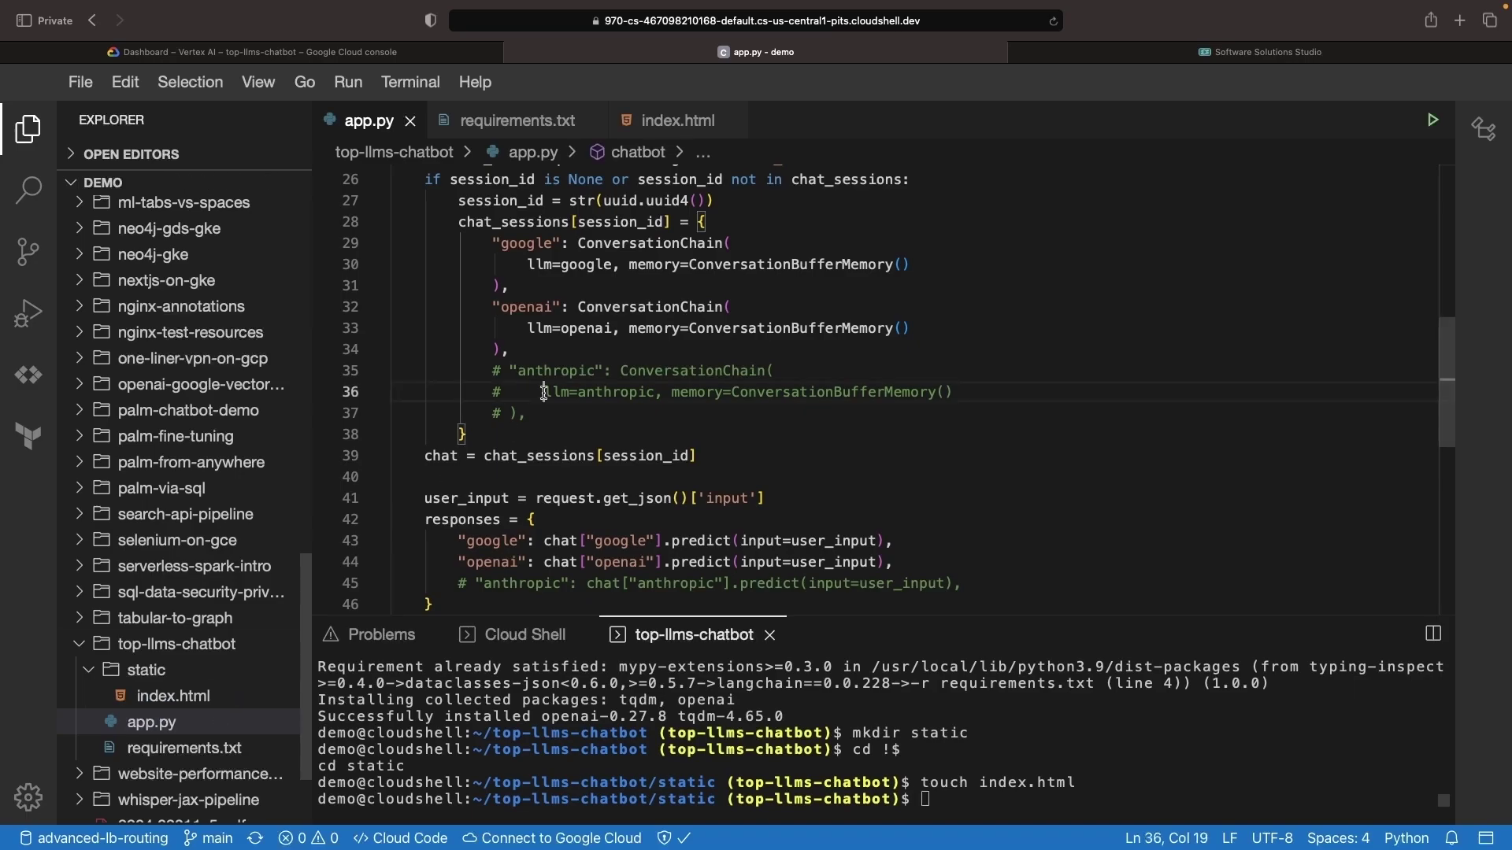
{"action": "scroll", "coordinate": [544, 392], "scroll_direction": "up", "scroll_amount": 4}
{"action": "scroll", "coordinate": [543, 391], "scroll_direction": "up", "scroll_amount": 4}
{"action": "left_click", "coordinate": [578, 468]}
{"action": "scroll", "coordinate": [627, 522], "scroll_direction": "down", "scroll_amount": 5}
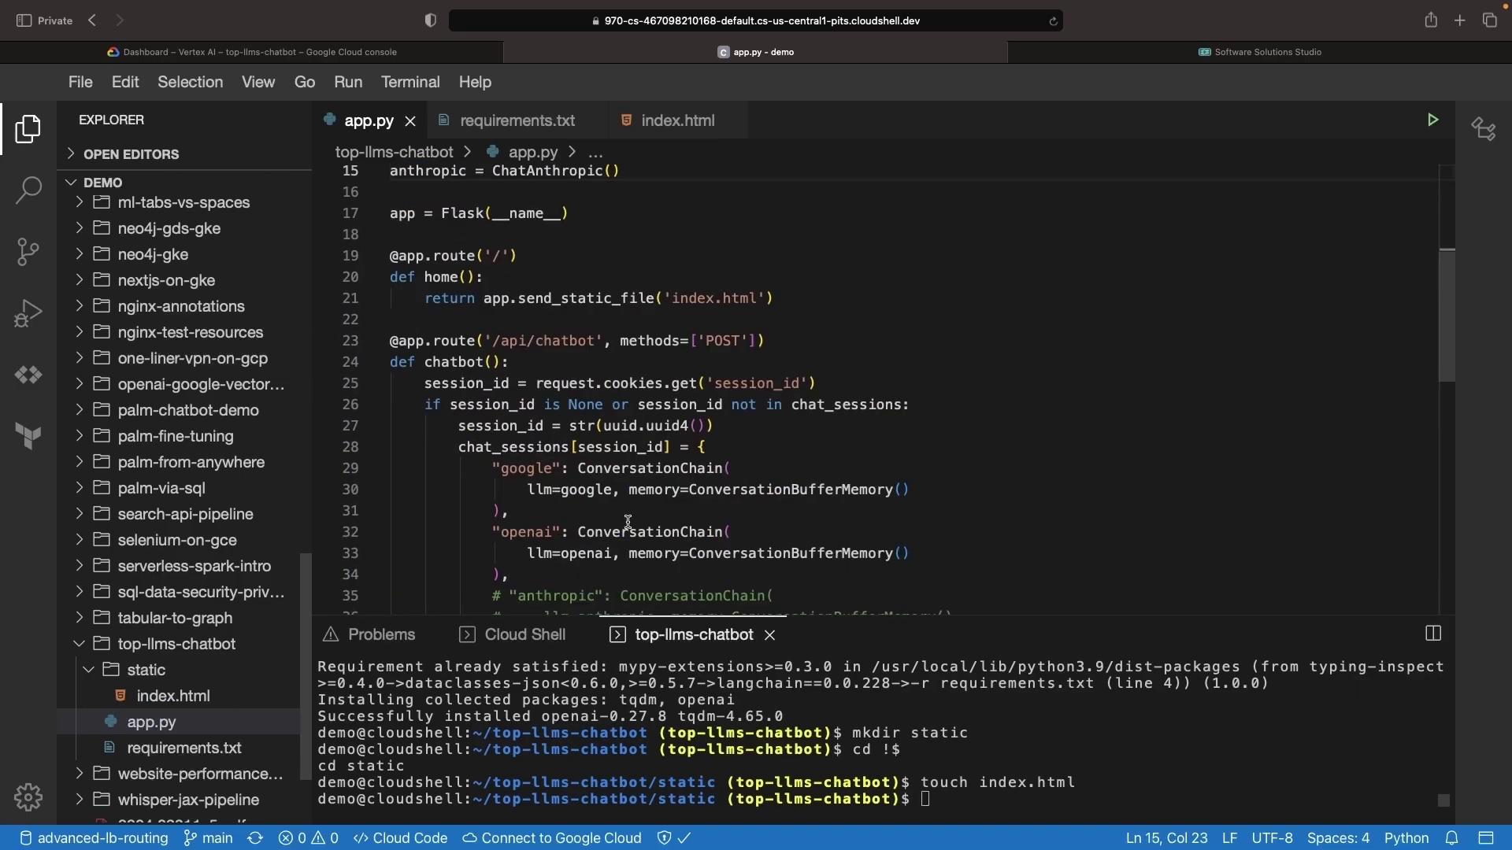
{"action": "left_click_drag", "start_coordinate": [620, 501], "coordinate": [526, 543]}
{"action": "key", "text": "ctrl+slash"}
{"action": "key", "text": "ctrl+s"}
{"action": "scroll", "coordinate": [885, 390], "scroll_direction": "down", "scroll_amount": 3}
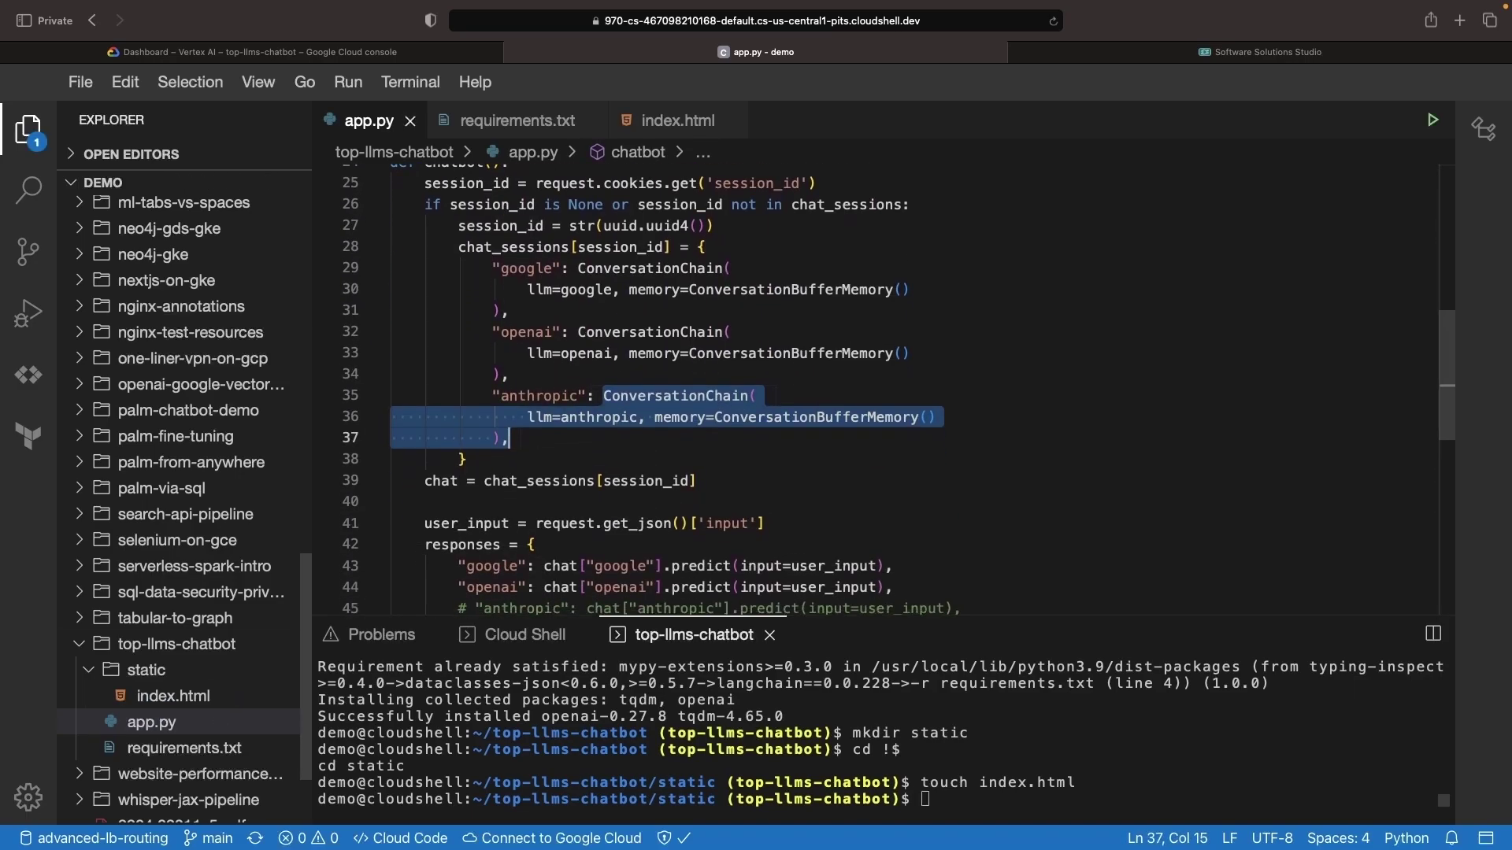
{"action": "scroll", "coordinate": [619, 541], "scroll_direction": "down", "scroll_amount": 5}
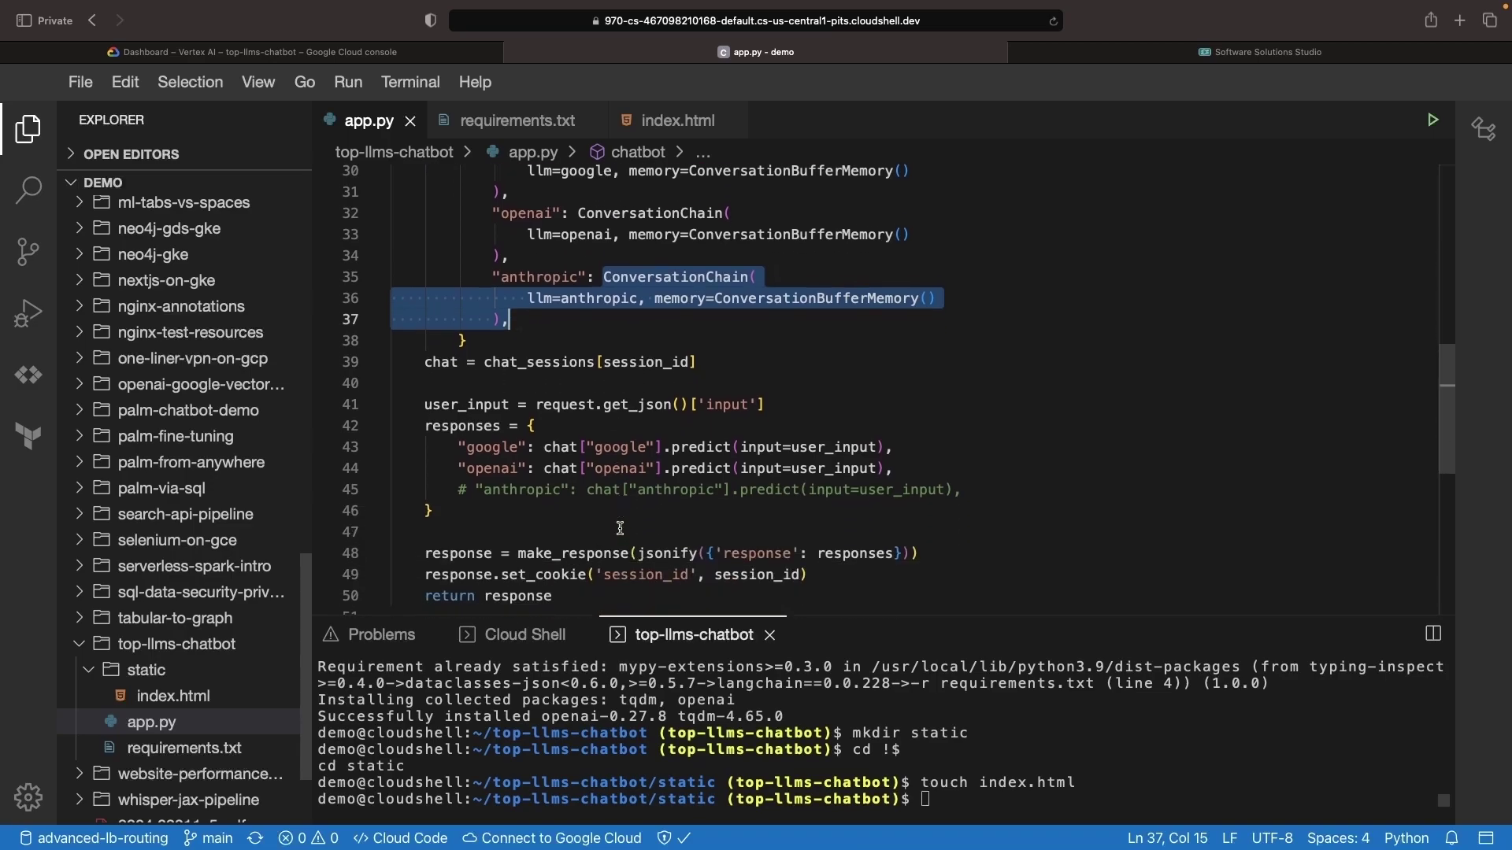
{"action": "left_click", "coordinate": [600, 351]}
{"action": "key", "text": "ctrl+slash"}
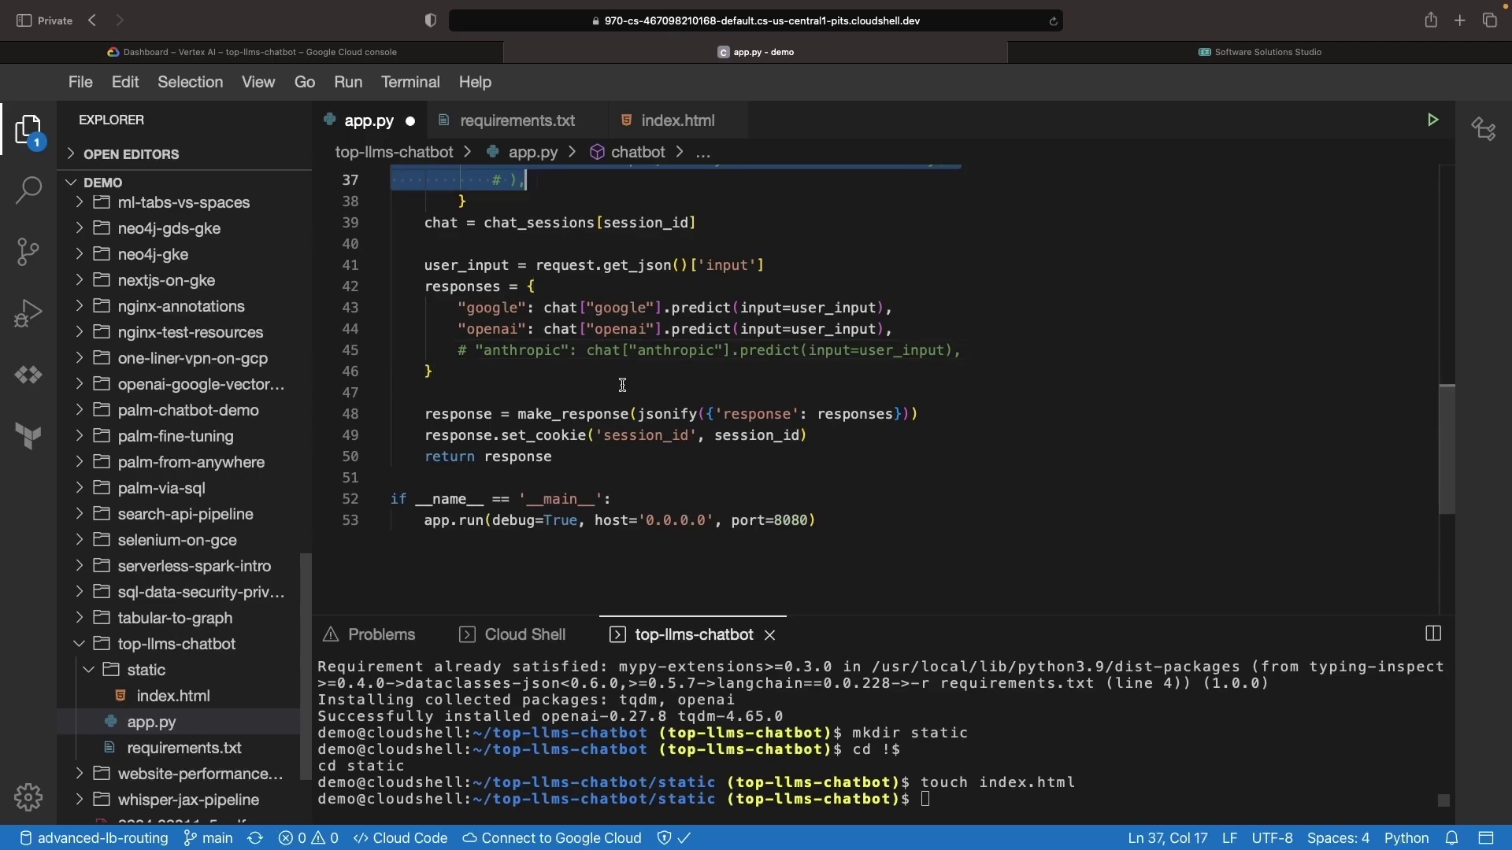
{"action": "scroll", "coordinate": [602, 345], "scroll_direction": "up", "scroll_amount": 10}
{"action": "left_click", "coordinate": [662, 119]}
{"action": "scroll", "coordinate": [672, 371], "scroll_direction": "down", "scroll_amount": 3}
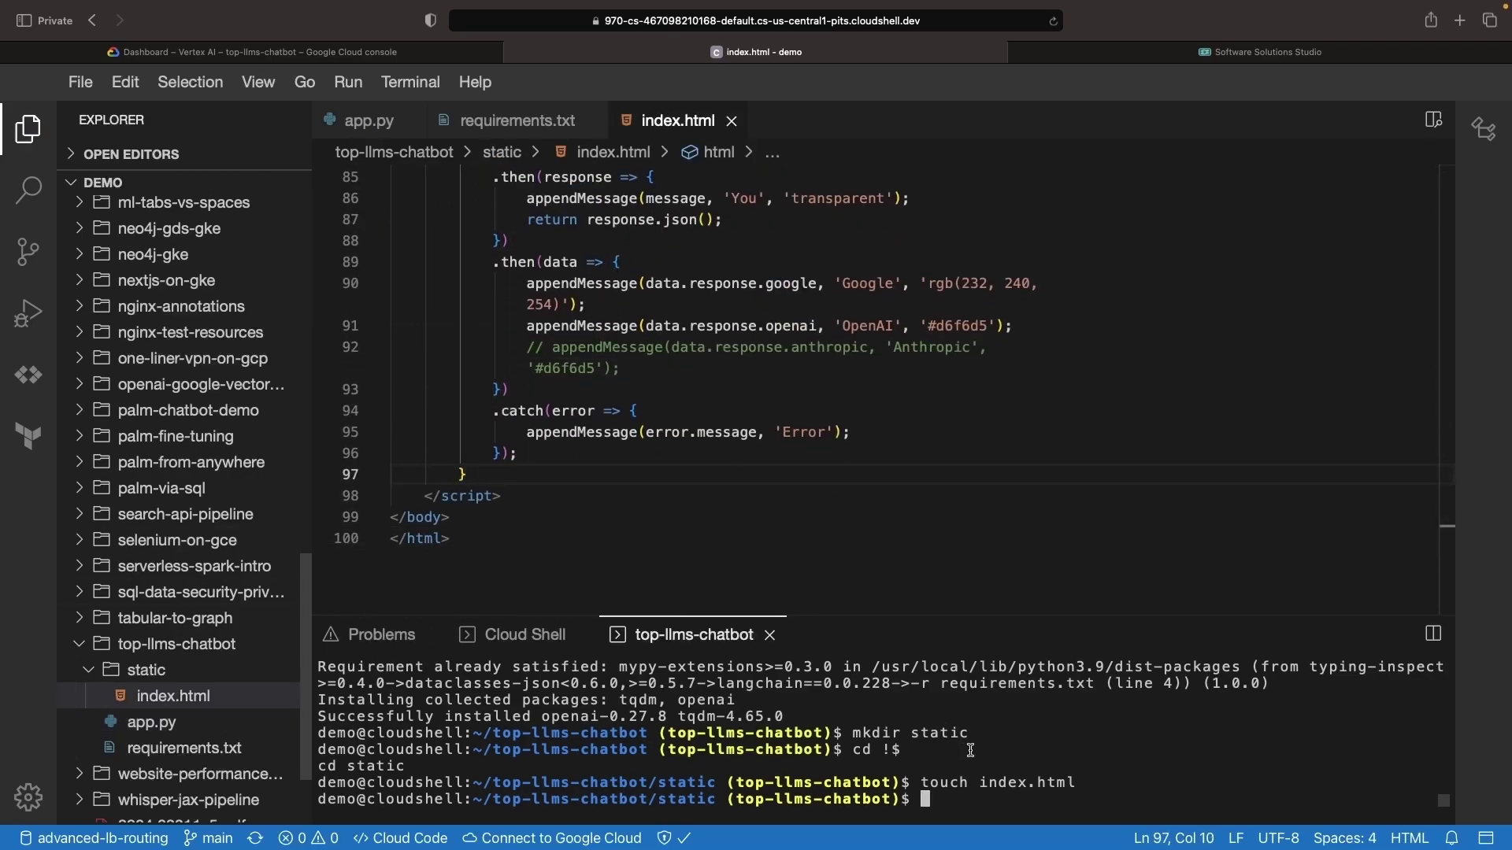
{"action": "type", "text": "clear"}
Clear the terminal and glance at the Cloud console tab before returning to the editor.
{"action": "key", "text": "Return"}
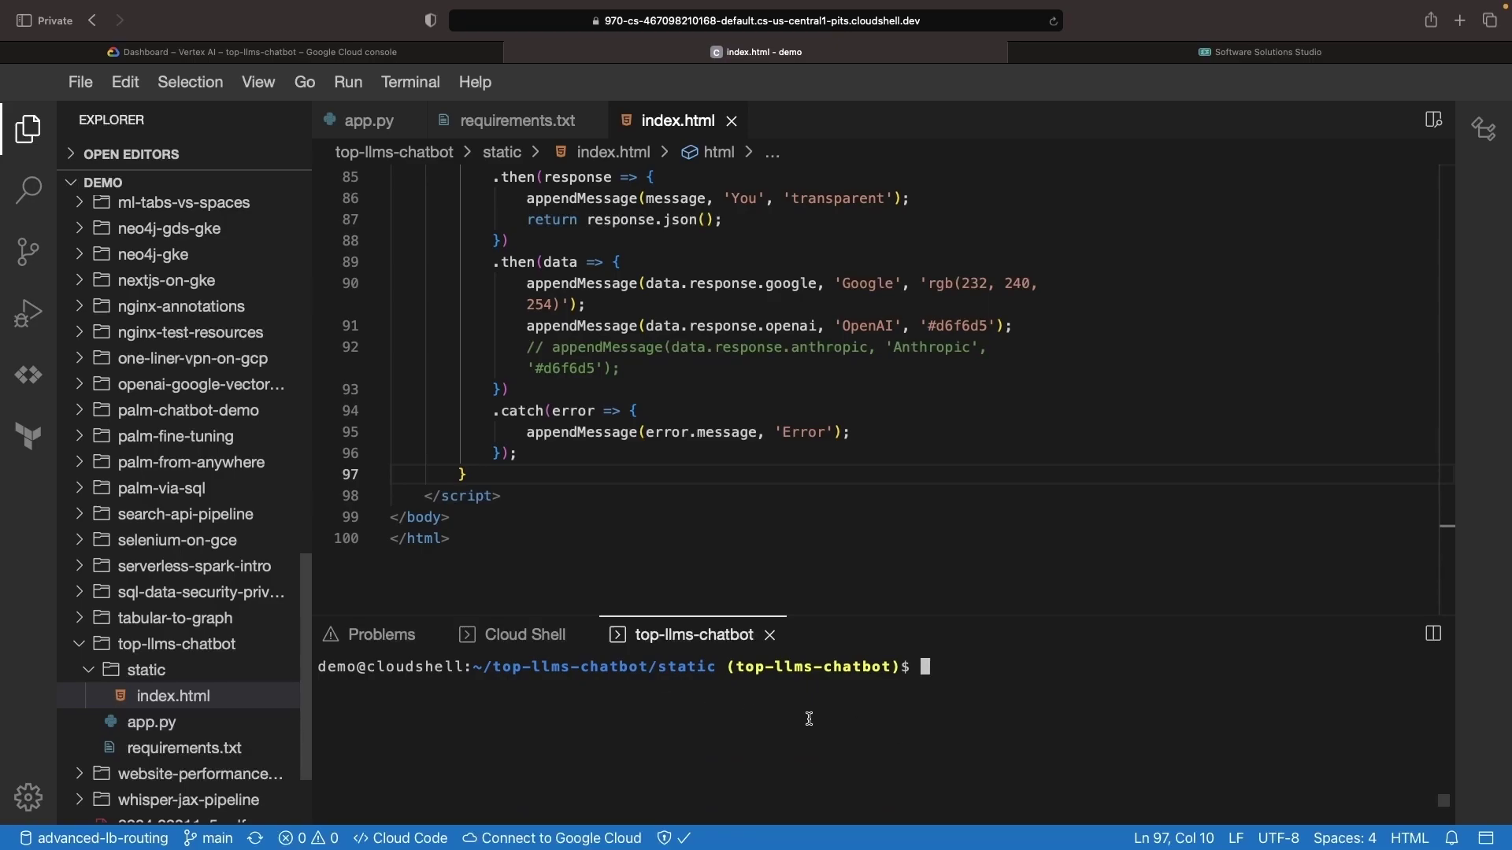
{"action": "left_click", "coordinate": [273, 52]}
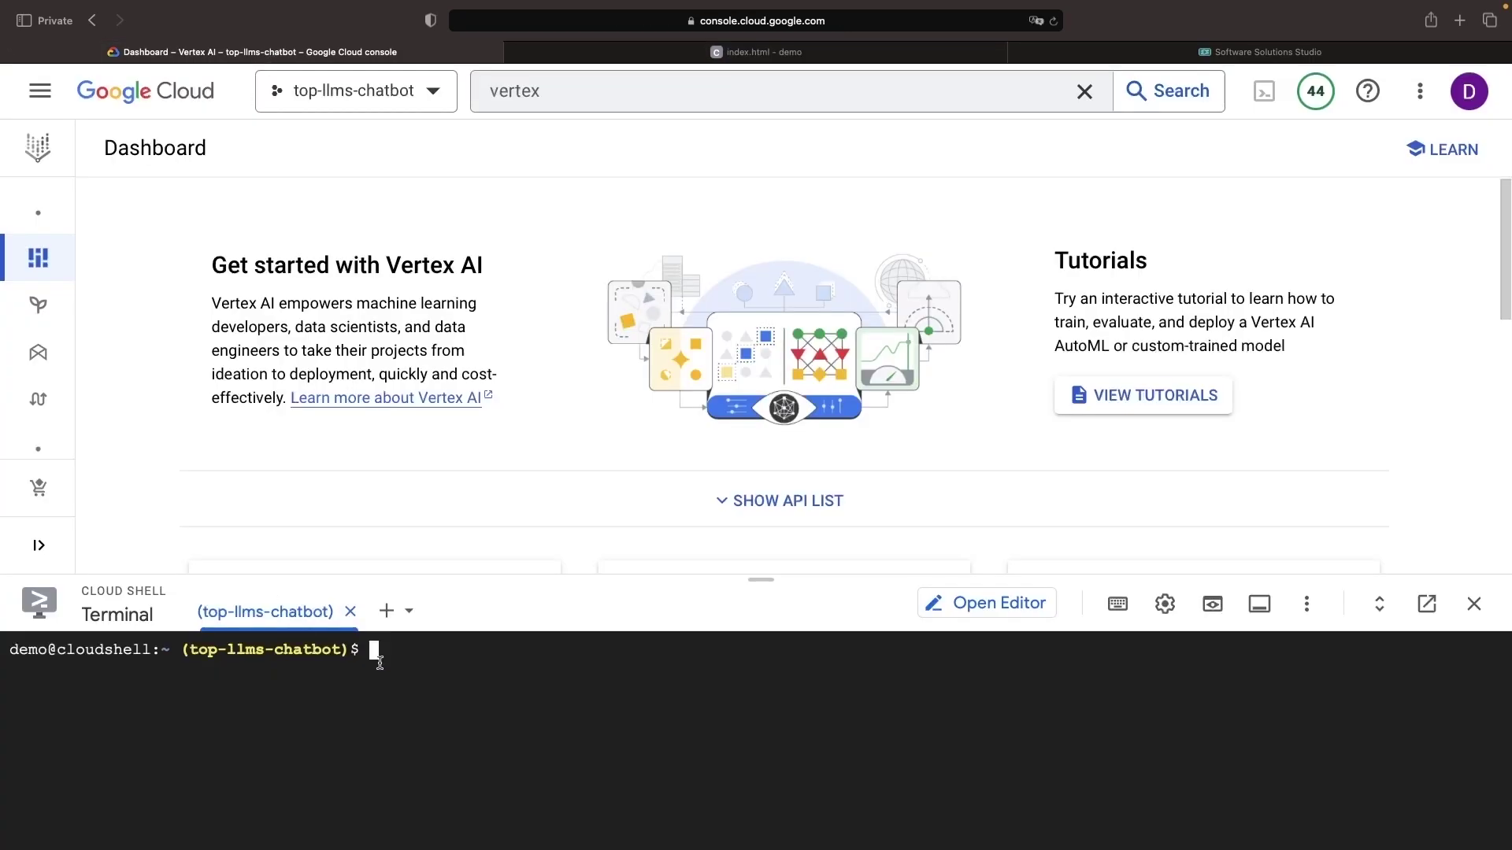
{"action": "left_click", "coordinate": [756, 52]}
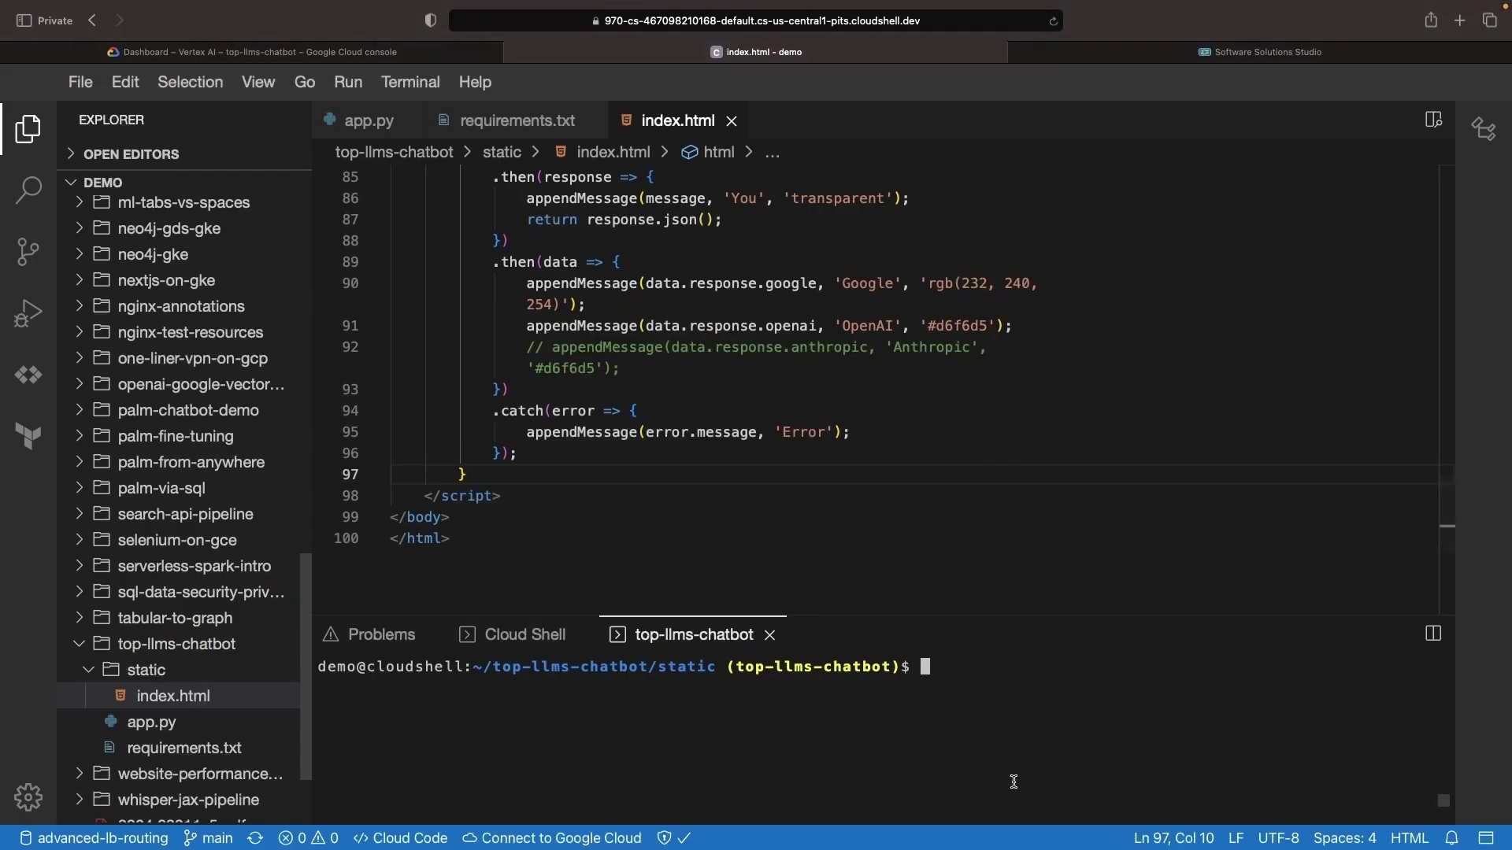
{"action": "type", "text": "gcloud init"}
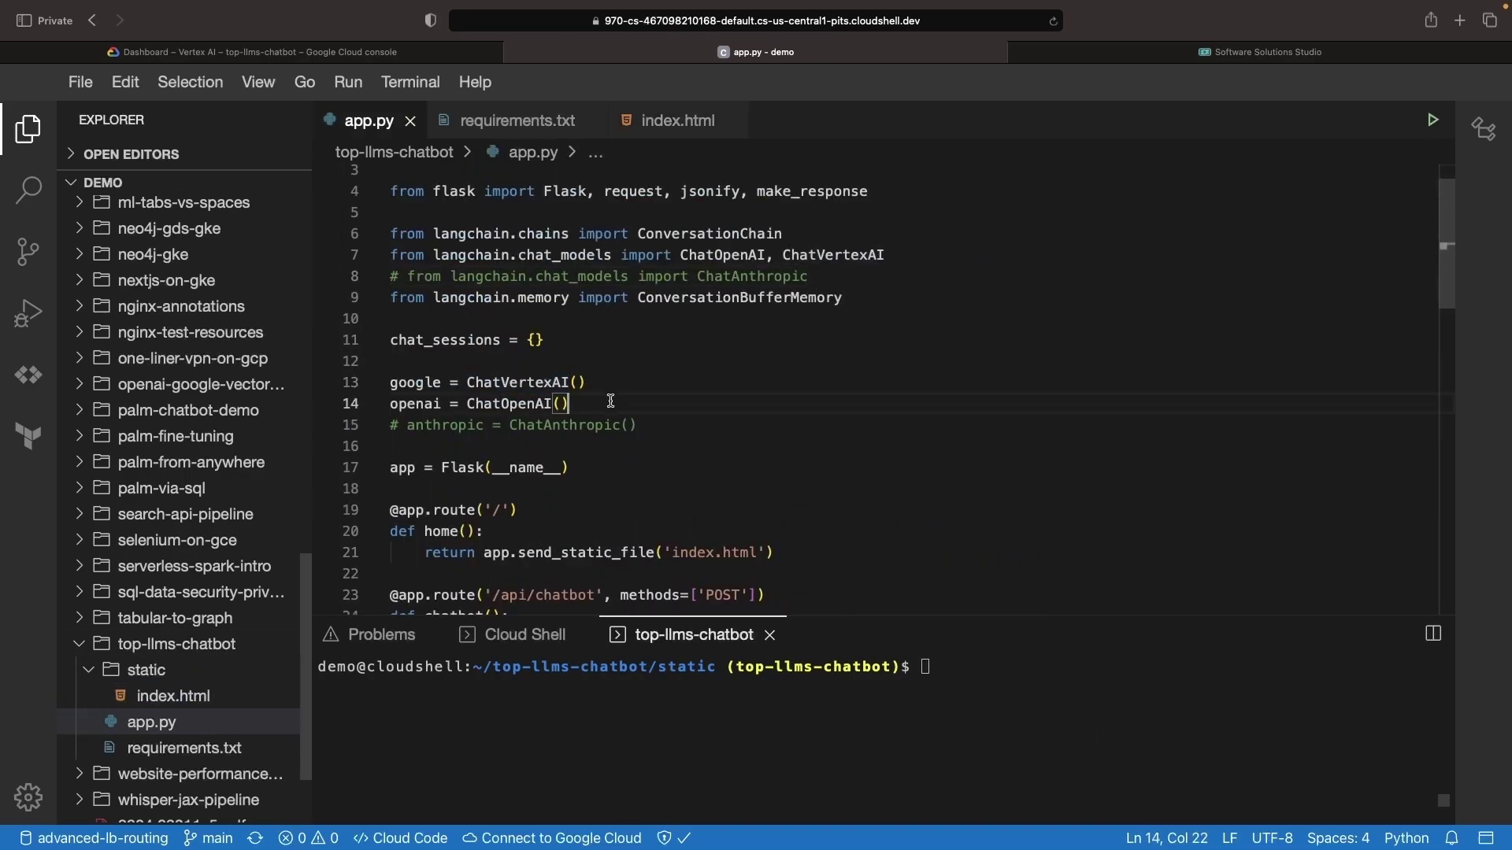
{"action": "scroll", "coordinate": [704, 424], "scroll_direction": "down", "scroll_amount": 2}
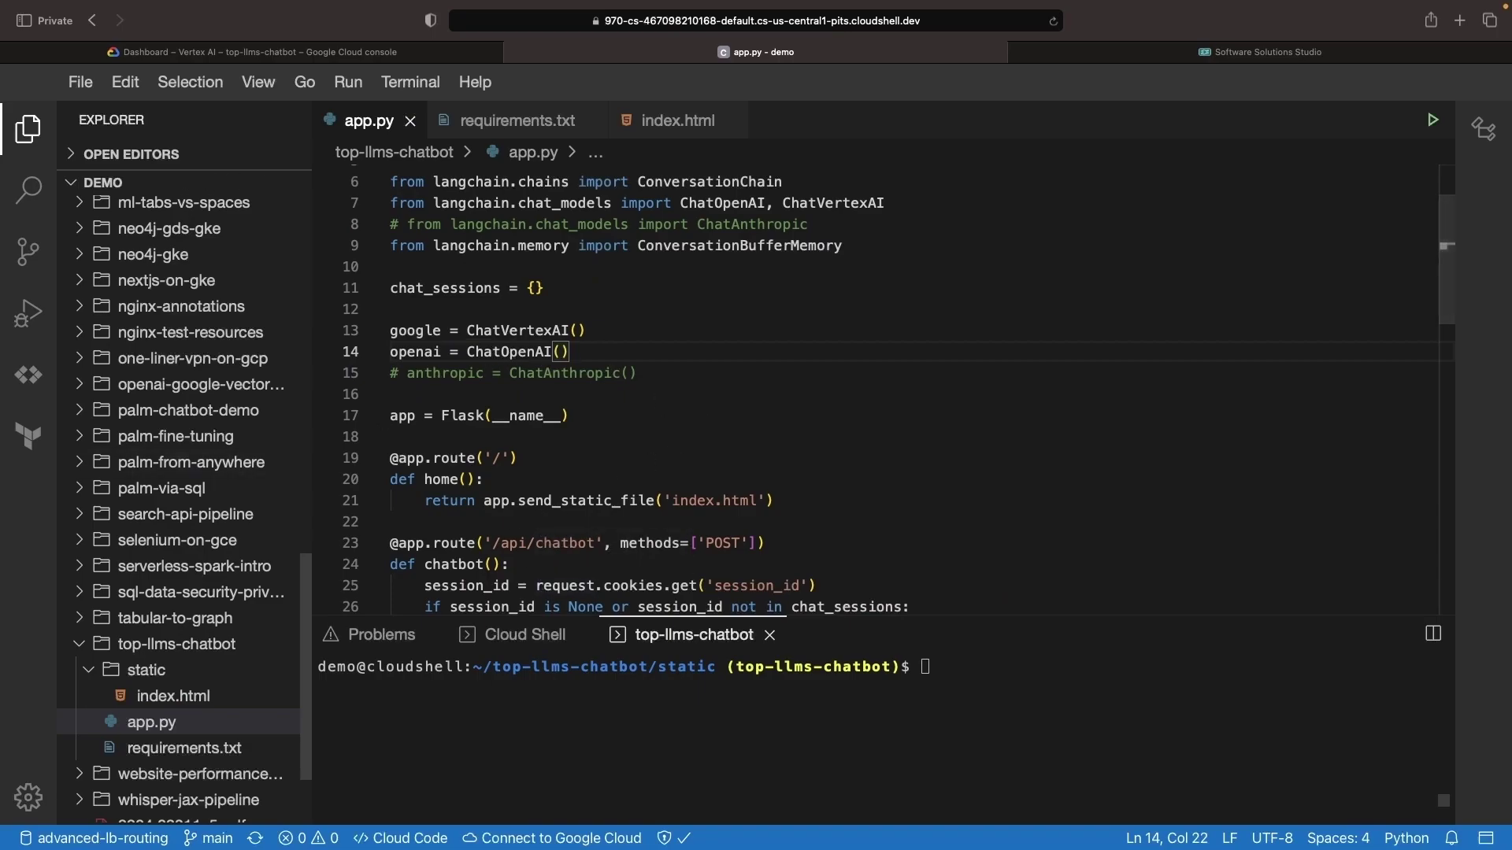
Discard the drafted OPENAI_API_KEY export and review app.py's commented Anthropic client line.
{"action": "key", "text": "ctrl+grave"}
{"action": "type", "text": "export OPENAI_API_KEY=\"Token Here\""}
{"action": "key", "text": "ctrl+u"}
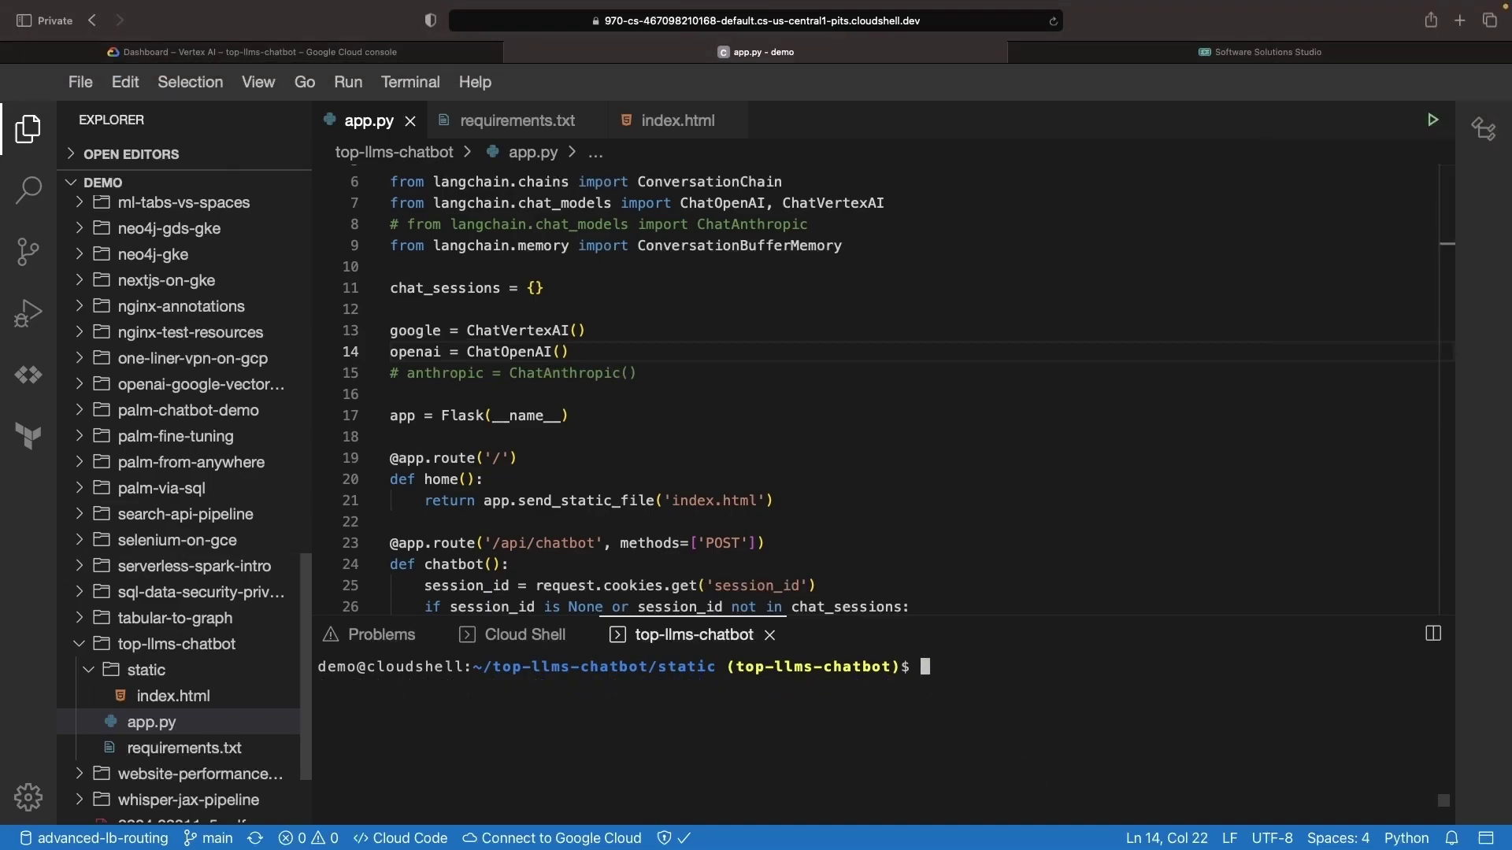
{"action": "left_click", "coordinate": [918, 696]}
{"action": "left_click", "coordinate": [741, 369]}
{"action": "left_click", "coordinate": [980, 693]}
{"action": "type", "text": "python3 "}
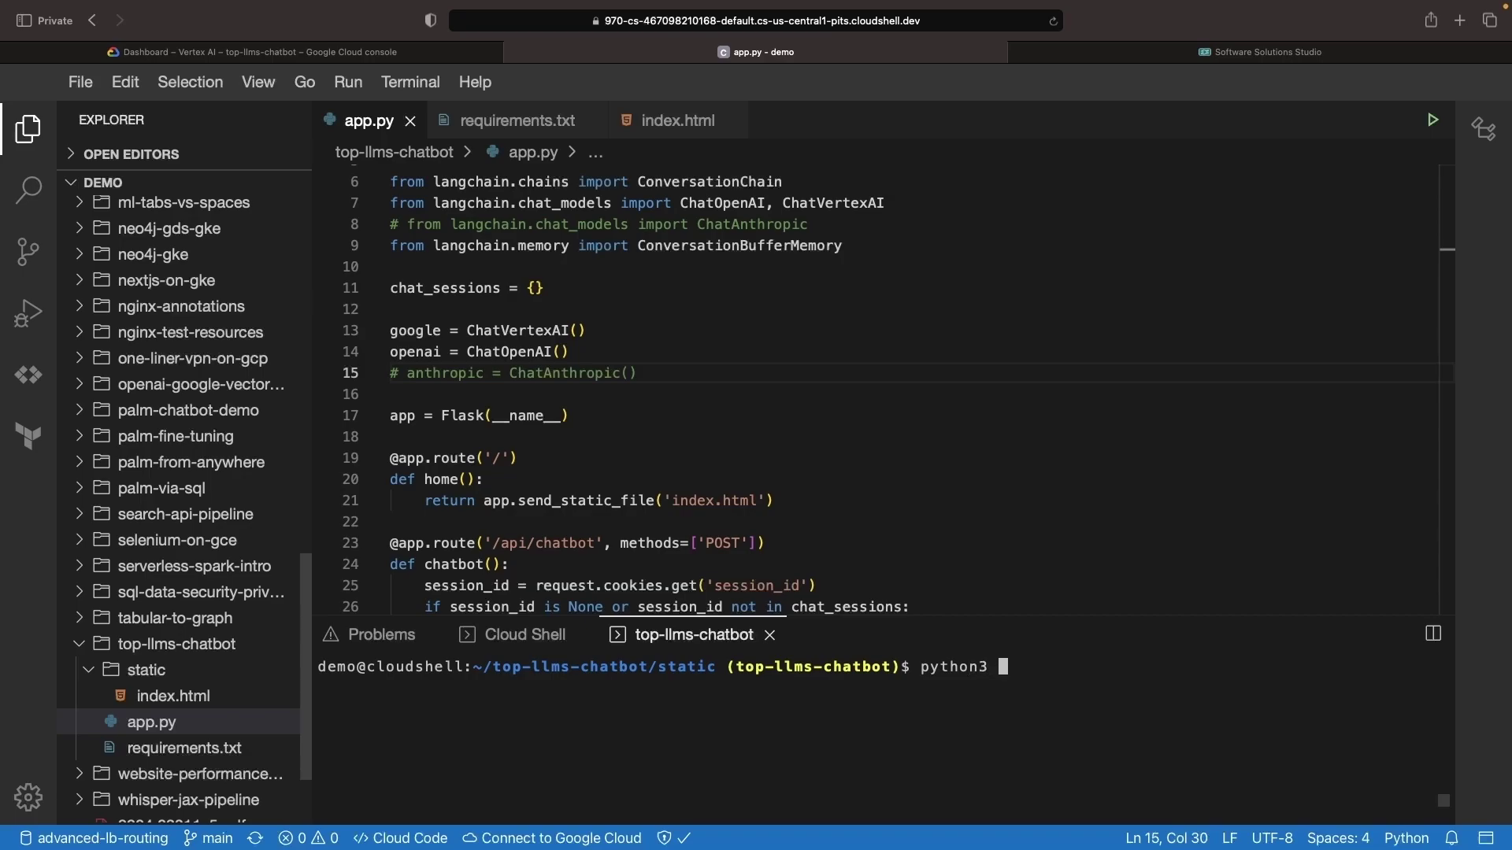
{"action": "type", "text": "cd top-llms-chatbot/"}
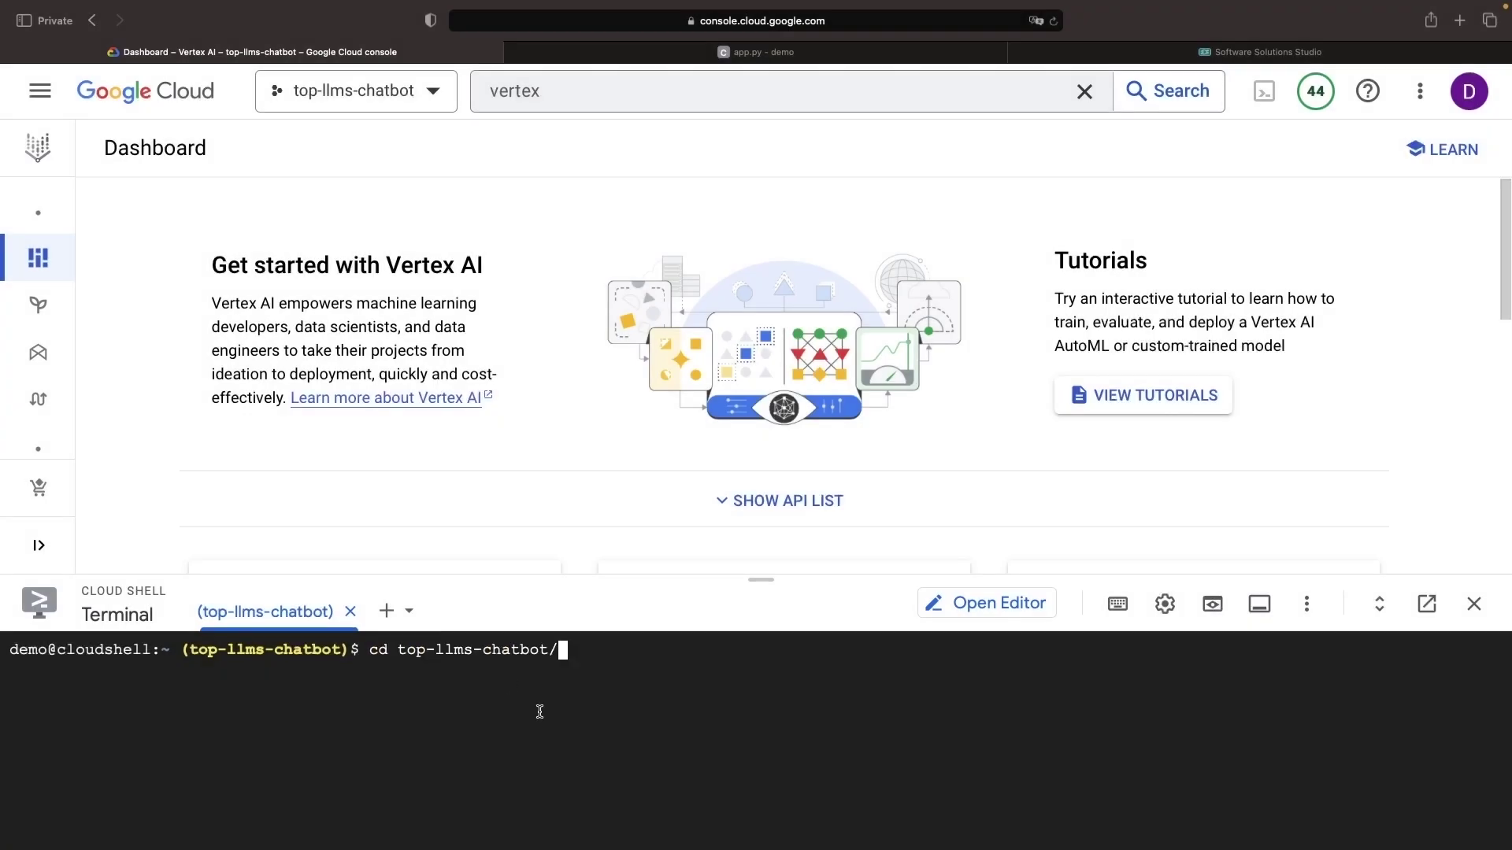
Run python3 app.py from the top-llms-chatbot project folder.
{"action": "key", "text": "Return"}
{"action": "type", "text": "python3 app.py"}
{"action": "key", "text": "Return"}
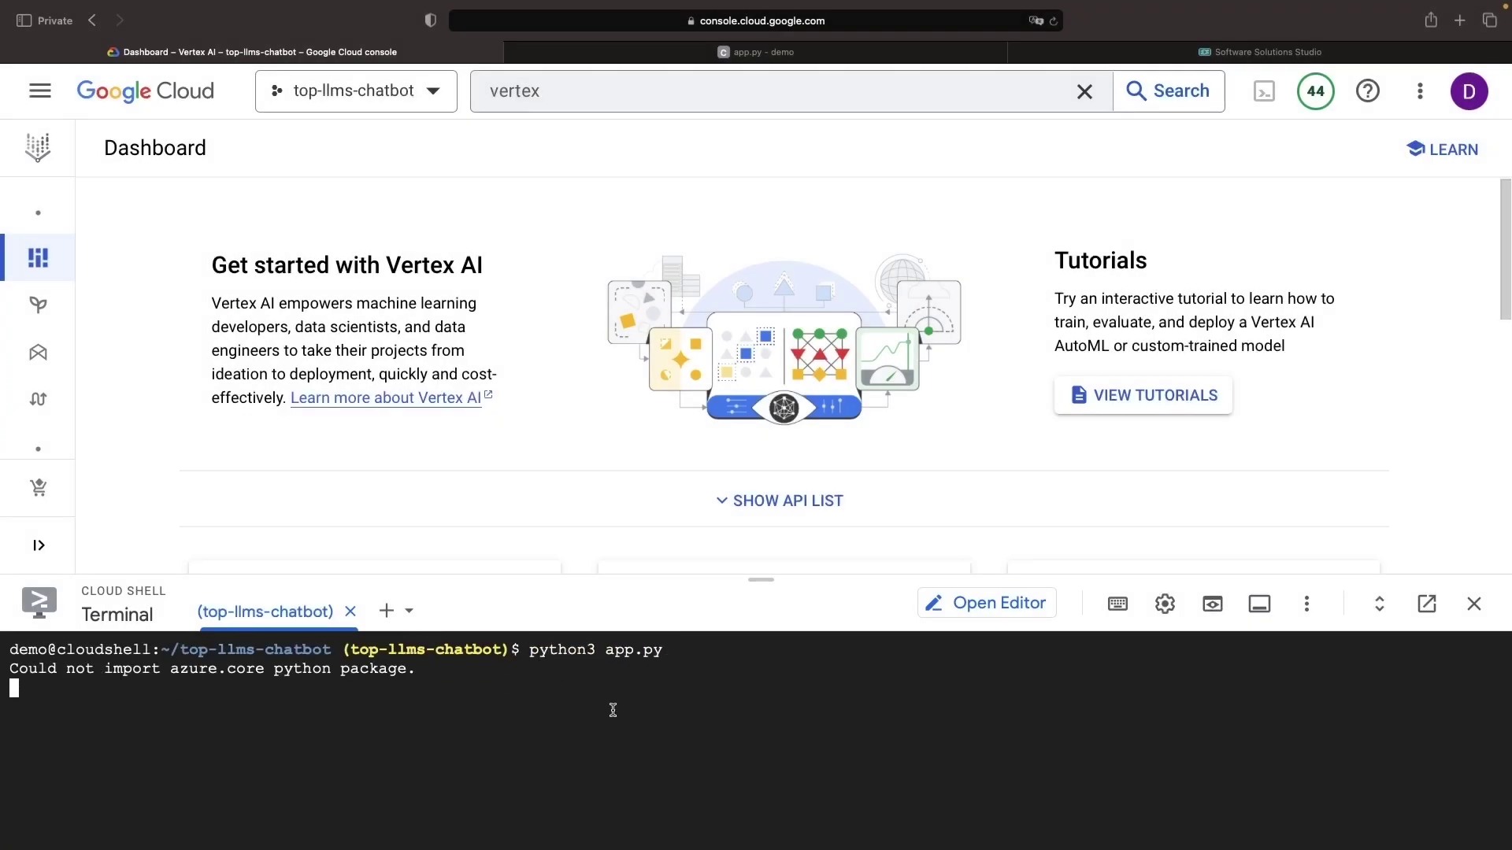
{"action": "key", "text": "ctrl+c"}
{"action": "key", "text": "ctrl+l"}
{"action": "type", "text": "python3 app.py"}
{"action": "key", "text": "Return"}
{"action": "type", "text": "cd .."}
{"action": "key", "text": "Return"}
{"action": "type", "text": "python3 app.py"}
{"action": "key", "text": "Return"}
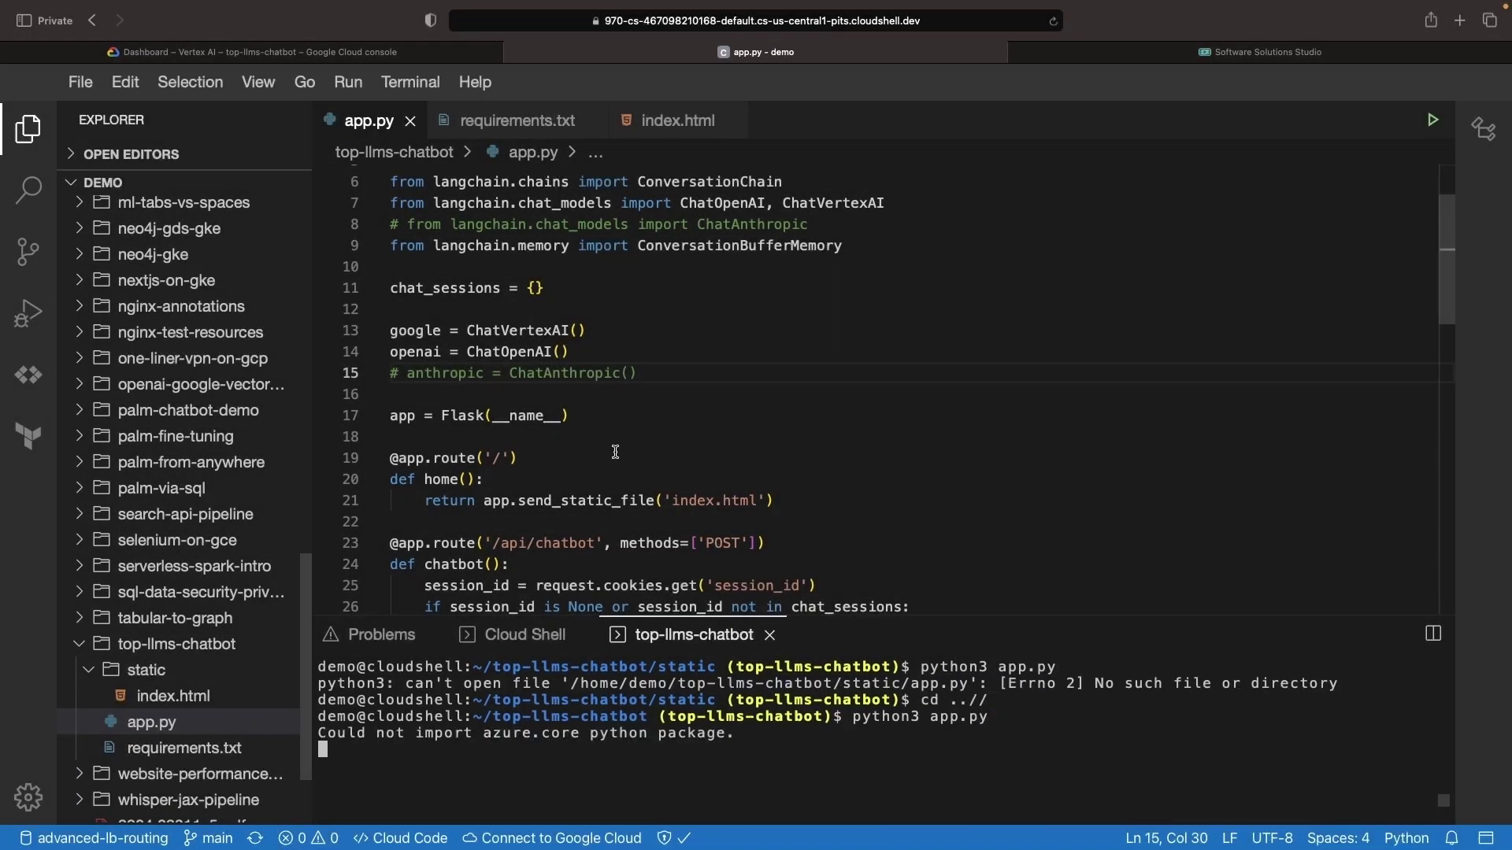
Open the running chatbot through Web Preview on port 8080.
{"action": "left_click", "coordinate": [349, 52]}
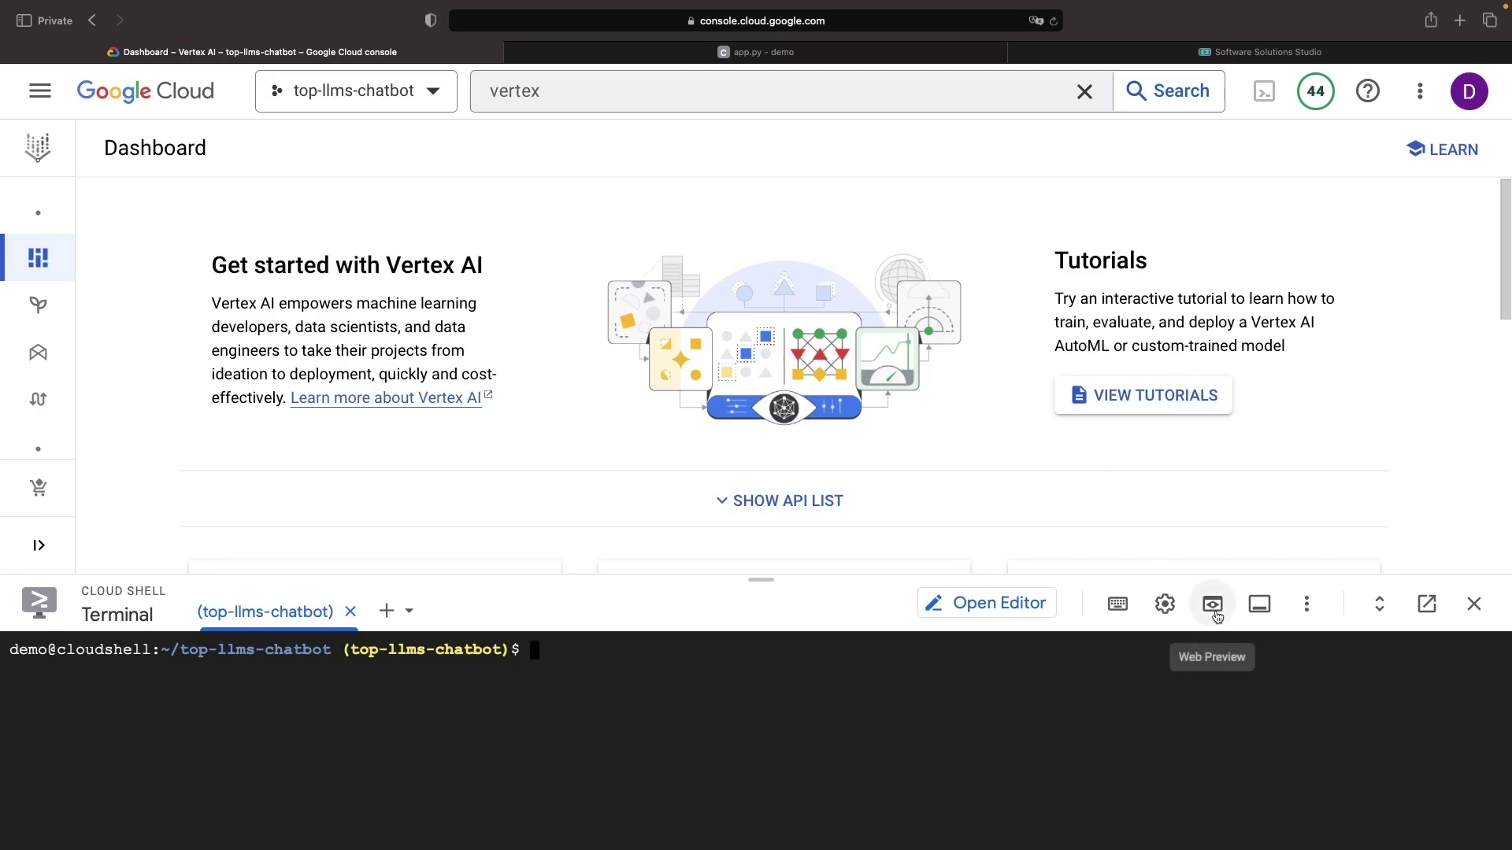
{"action": "left_click", "coordinate": [1213, 604]}
{"action": "left_click", "coordinate": [1037, 654]}
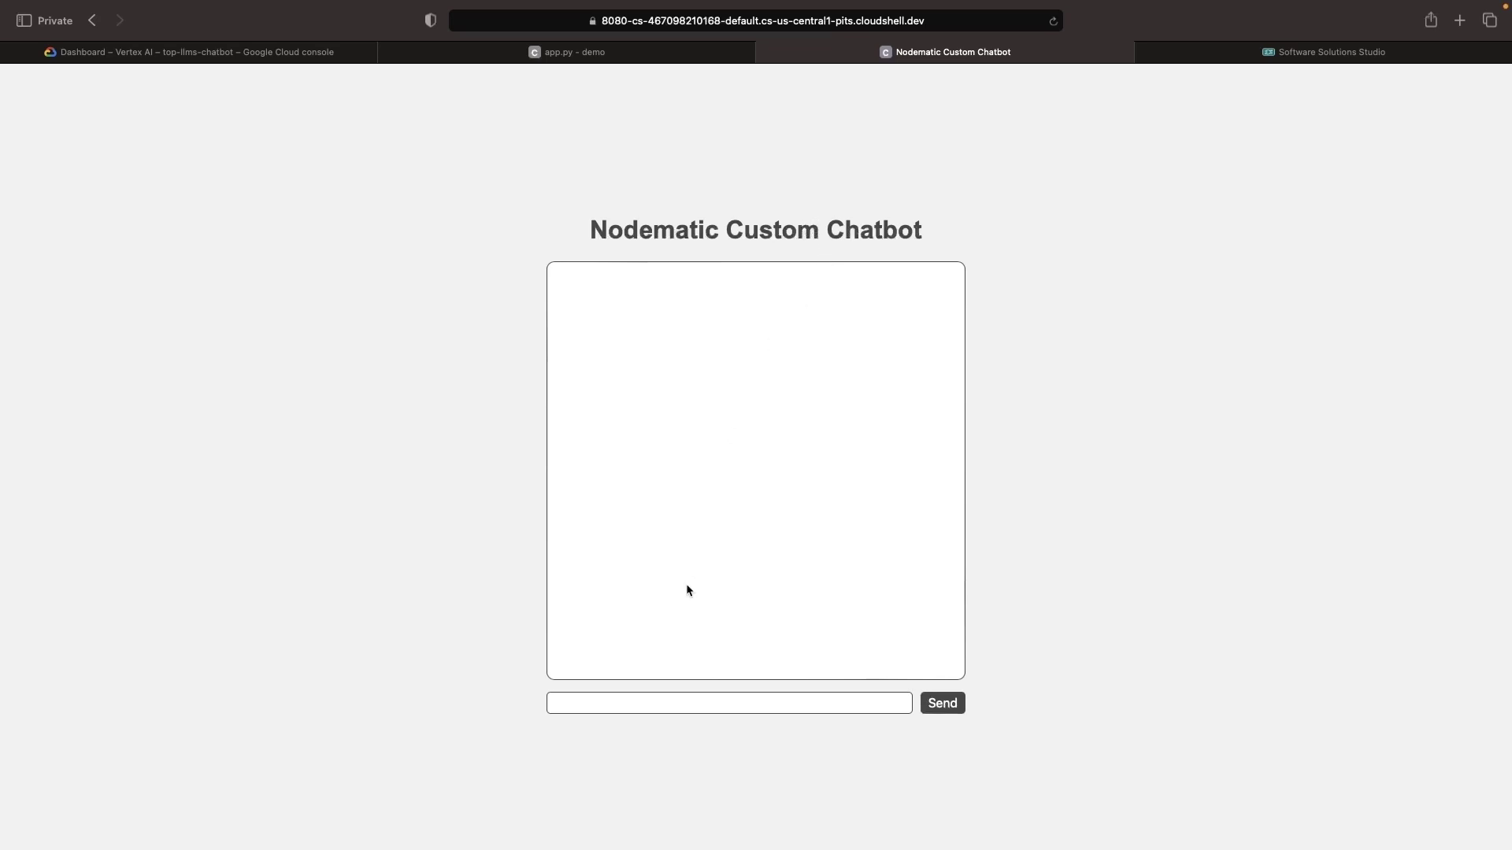
Send 'Hello', an AI joke request, and 'Please explain' to the chatbot.
{"action": "left_click", "coordinate": [695, 709]}
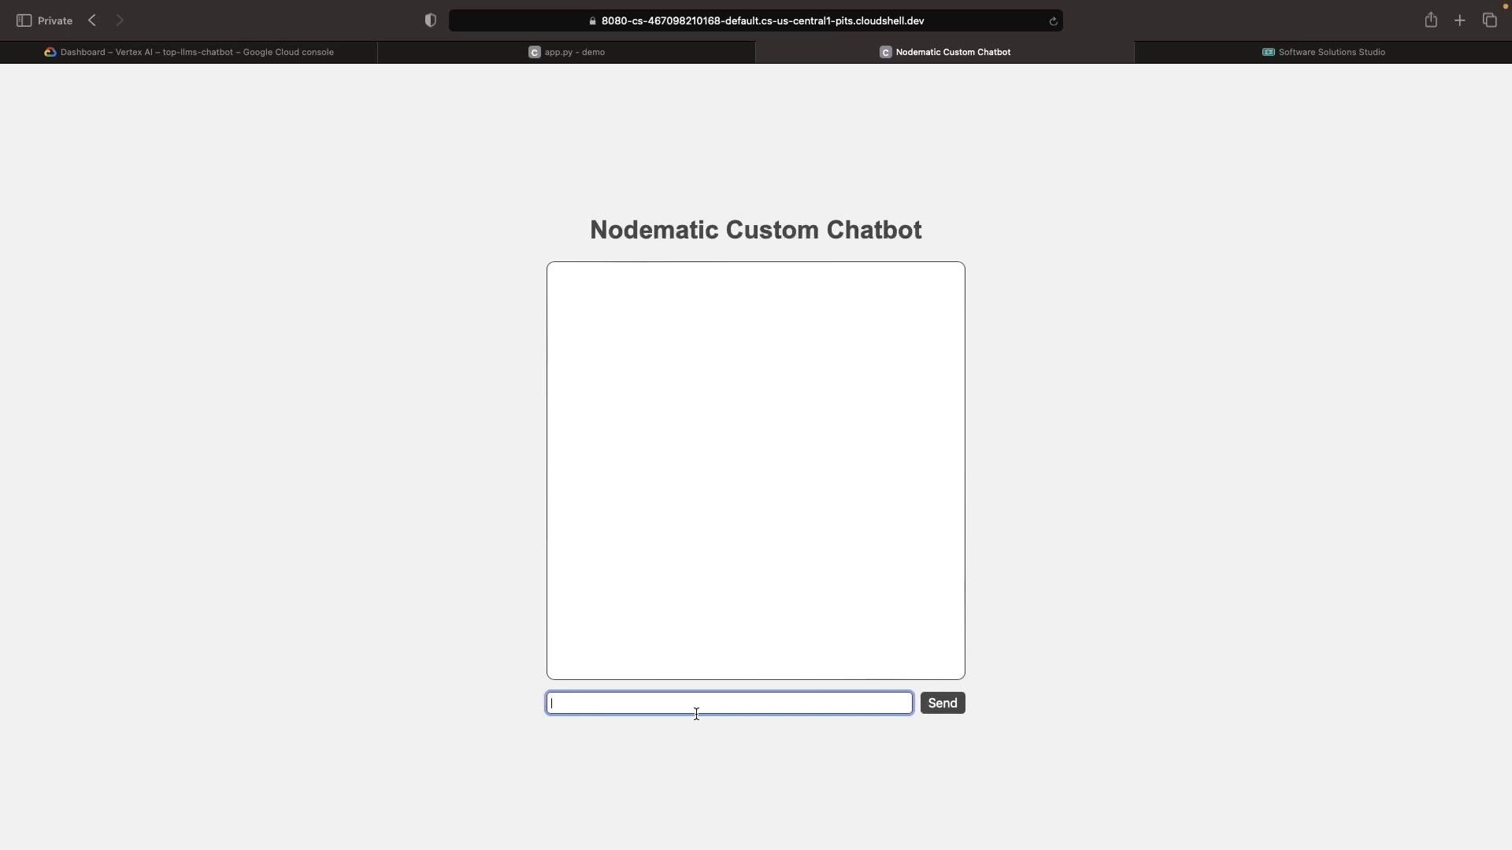
{"action": "type", "text": "Hello"}
{"action": "key", "text": "Return"}
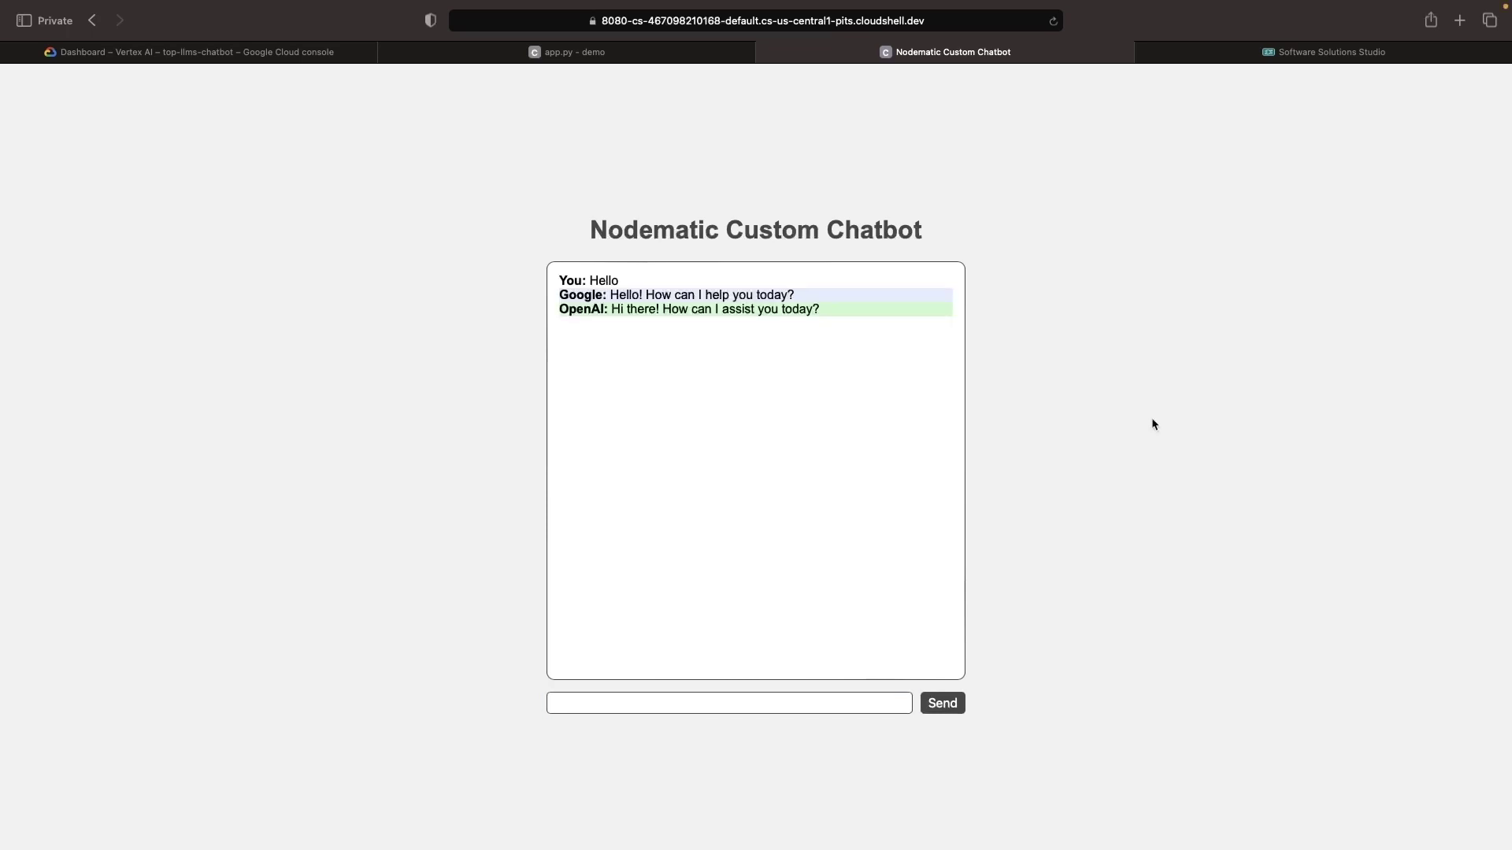
{"action": "left_click", "coordinate": [749, 704]}
{"action": "type", "text": "Please tell me a joke about artificial intelligence"}
{"action": "key", "text": "Return"}
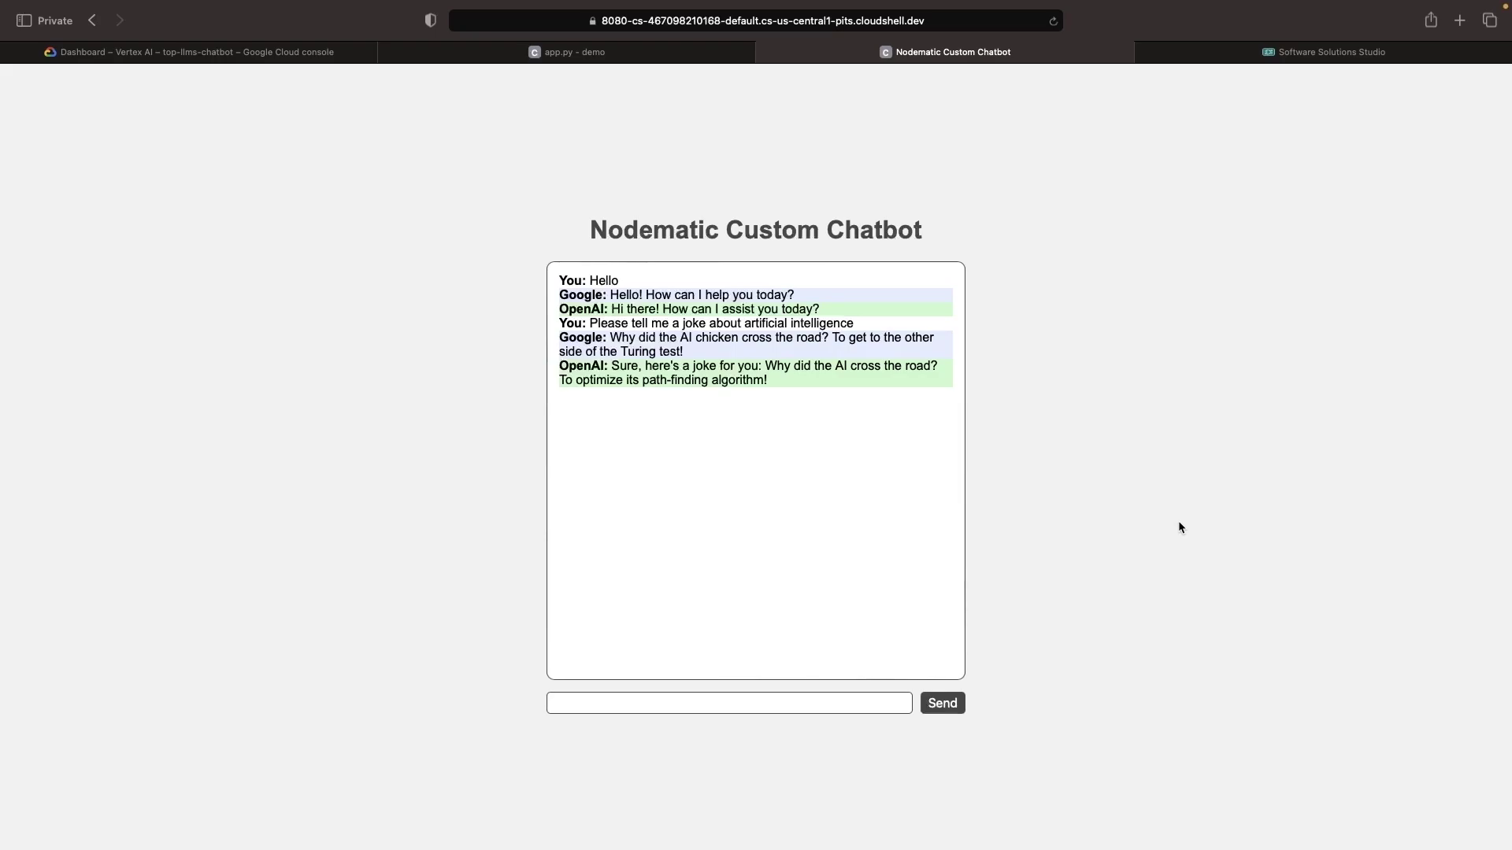
{"action": "left_click", "coordinate": [779, 704]}
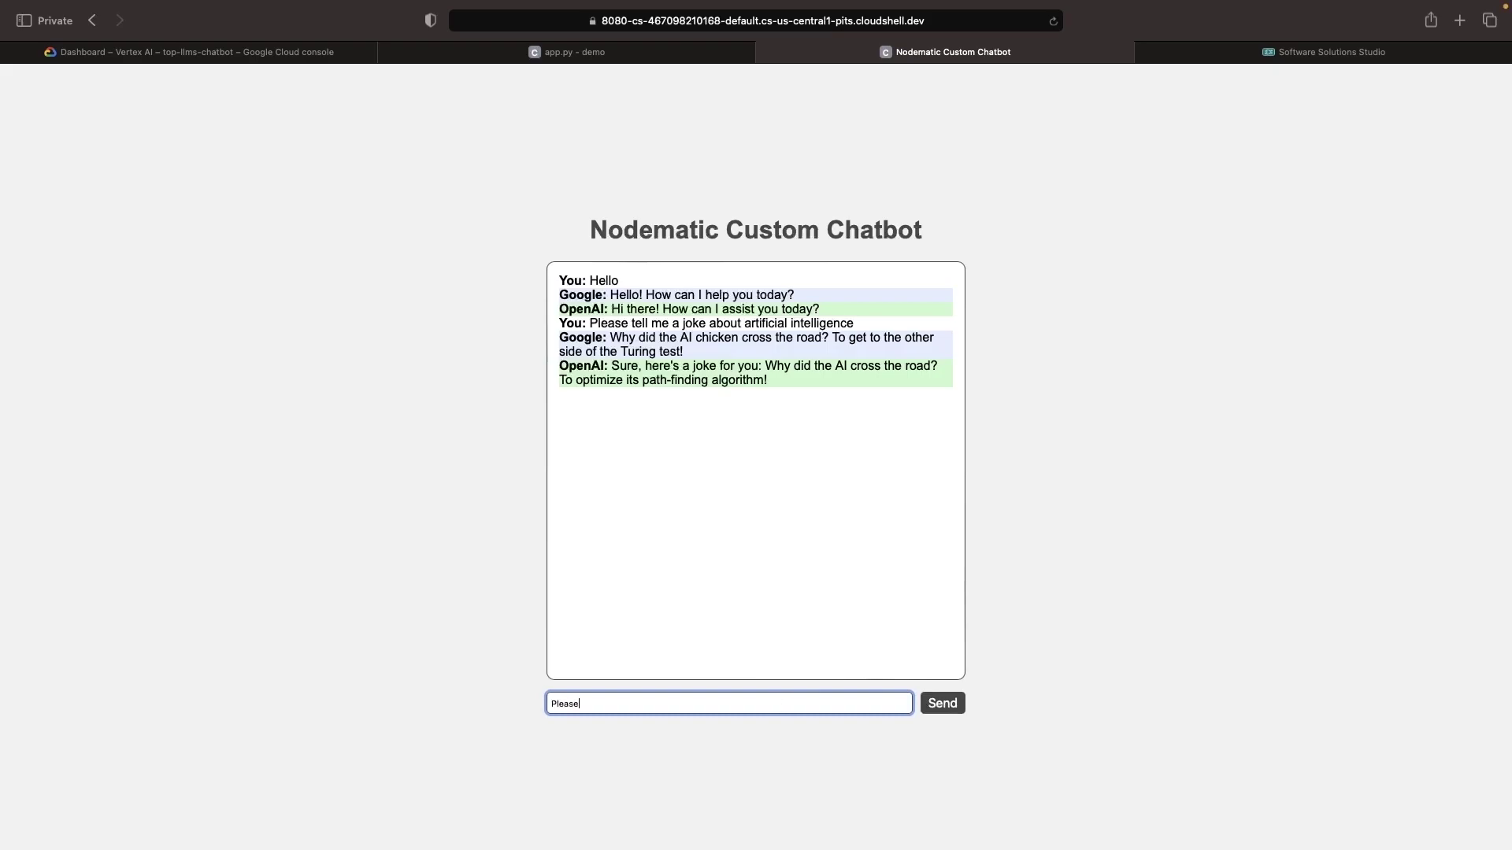
{"action": "type", "text": "Please explain"}
{"action": "left_click", "coordinate": [949, 704]}
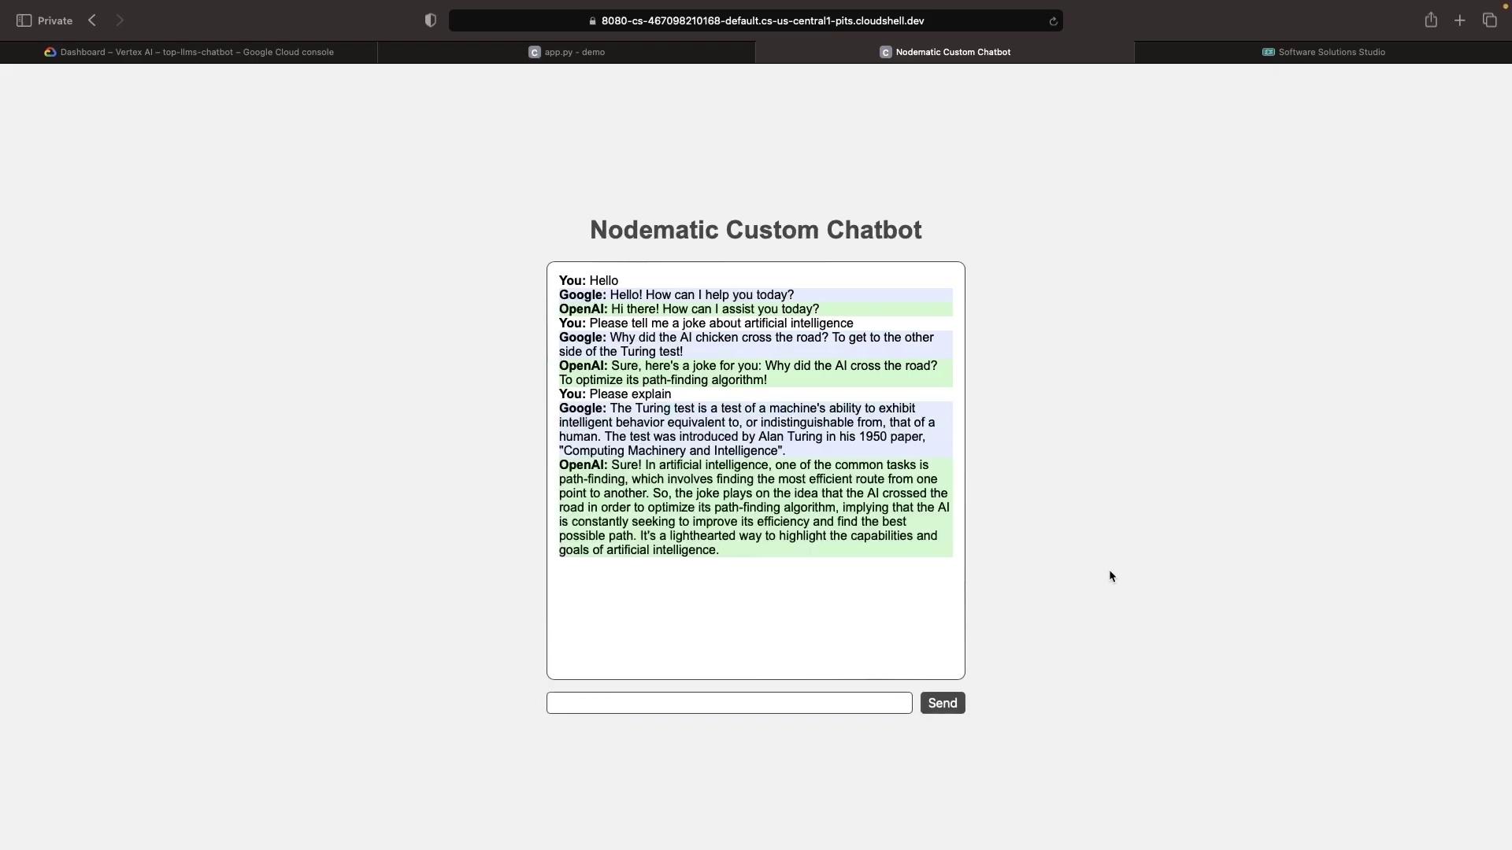
Highlight 'Turing' and an OpenAI label in the replies, then clear the highlights.
{"action": "double_click", "coordinate": [648, 351]}
{"action": "left_click", "coordinate": [734, 442]}
{"action": "double_click", "coordinate": [591, 366]}
{"action": "left_click", "coordinate": [778, 514]}
Visit the Center for AI Safety site, then return to the Software Solutions Studio architecture diagram.
{"action": "left_click", "coordinate": [1198, 54]}
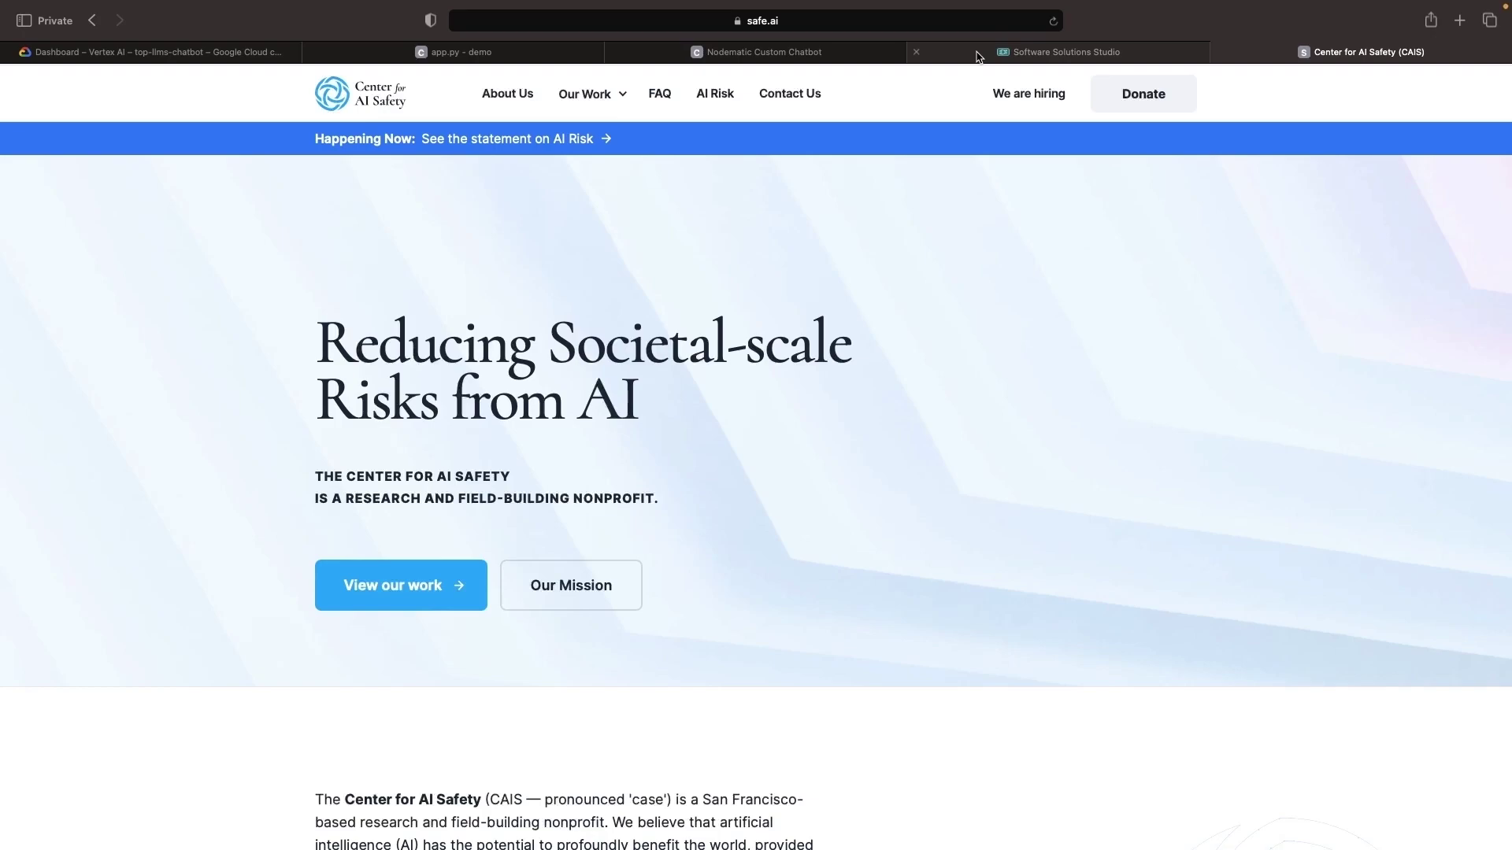
{"action": "left_click", "coordinate": [977, 56]}
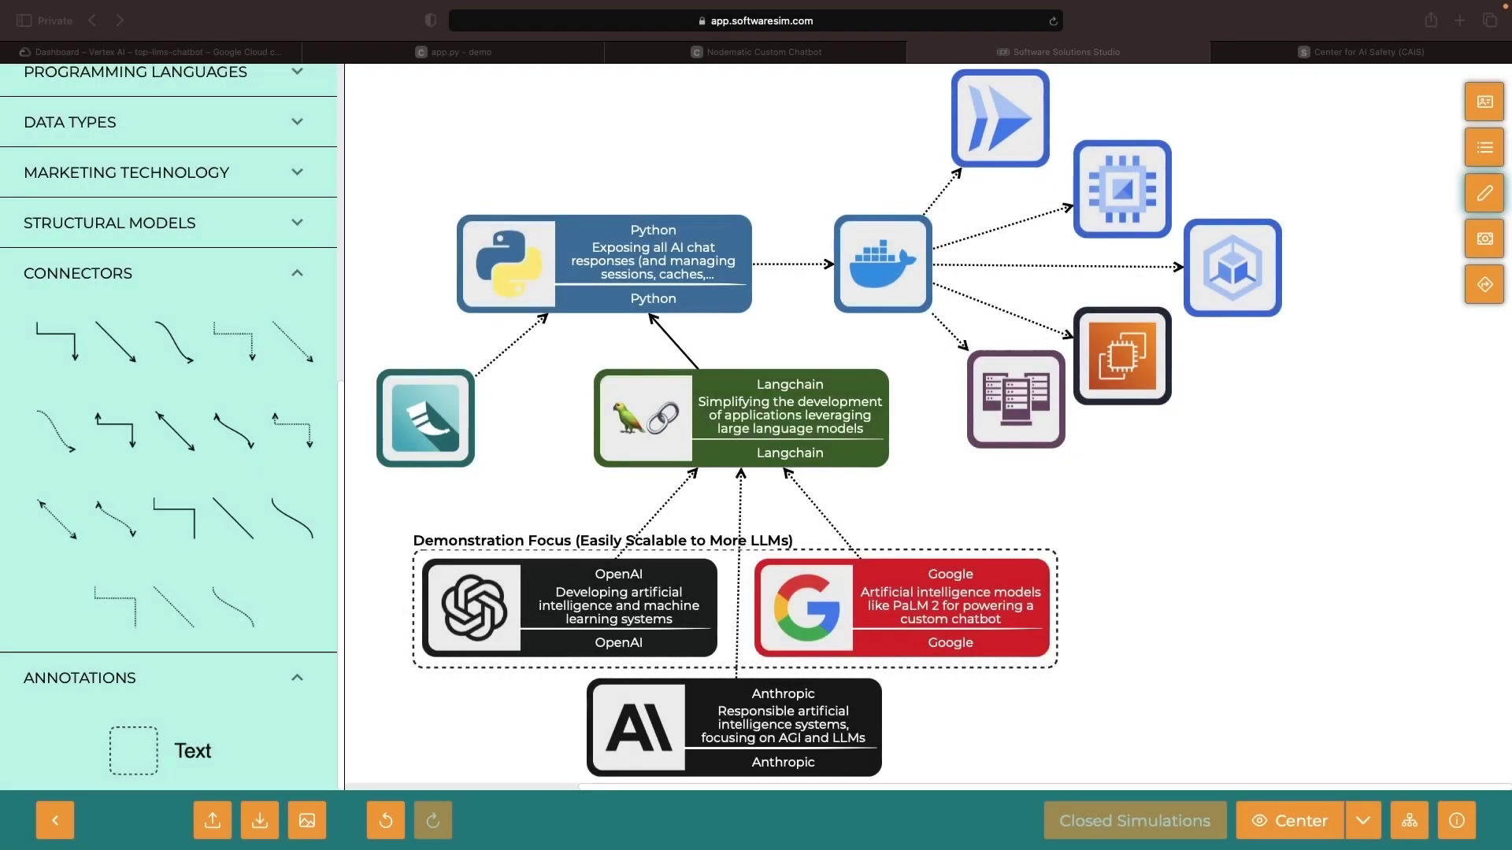